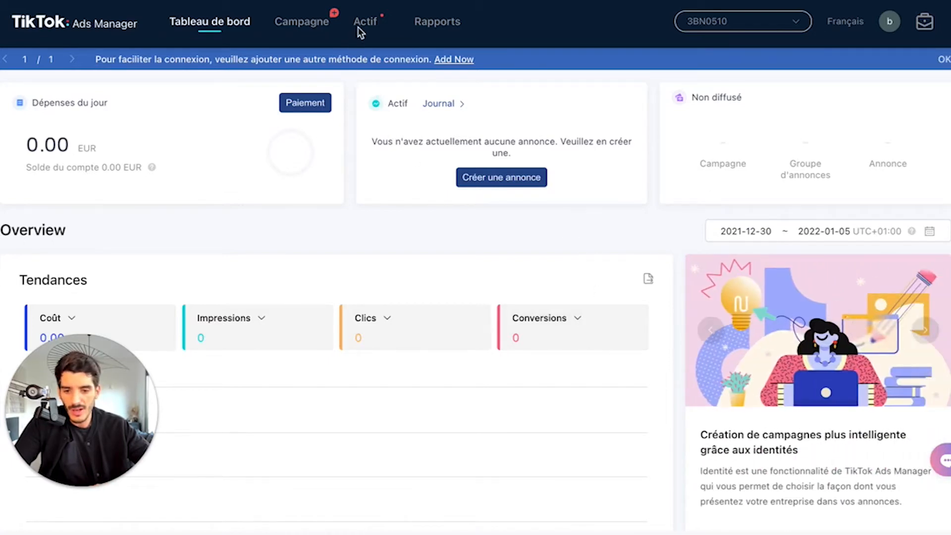
Step: Open the instant pages (Pages instantanées) list and start creating a new instant page
{"action": "mouse_move", "coordinate": [367, 23]}
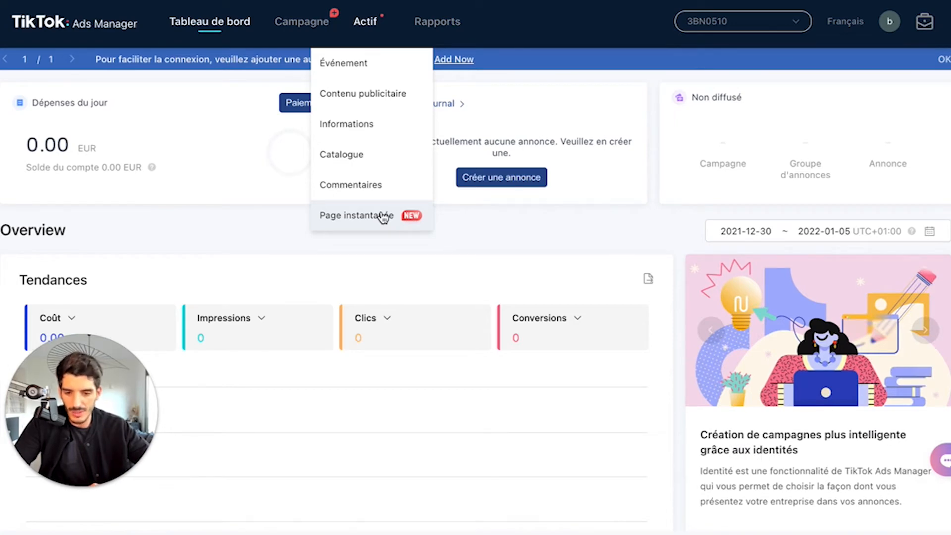
{"action": "left_click", "coordinate": [382, 217]}
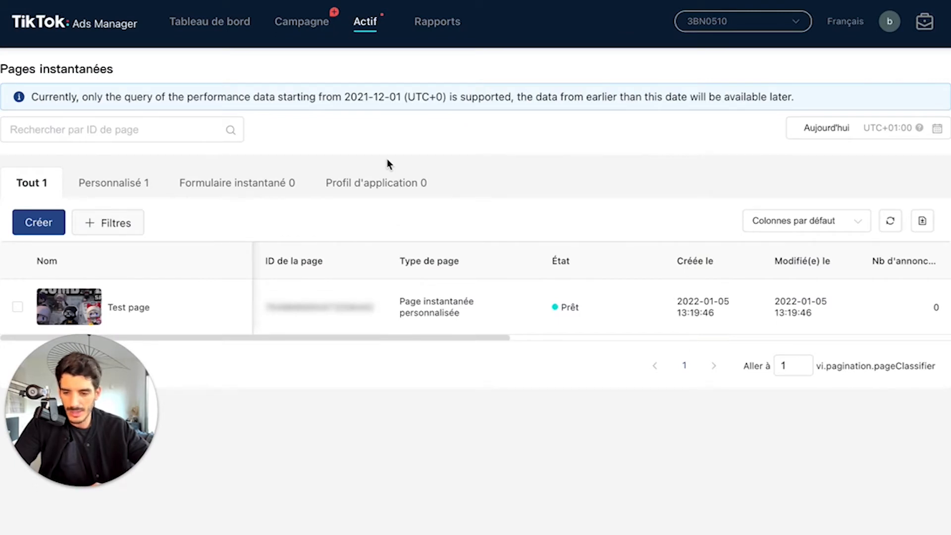
{"action": "left_click", "coordinate": [55, 226]}
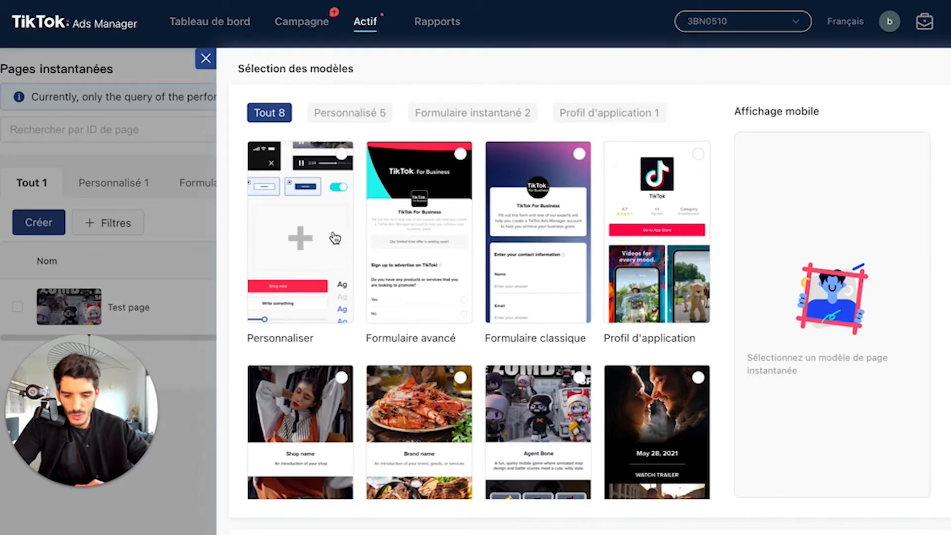
Step: Look through the available instant page templates, from Personnaliser and the form templates to Bande-annonce du film
{"action": "scroll", "coordinate": [335, 238], "scroll_direction": "down", "scroll_amount": 3}
{"action": "scroll", "coordinate": [335, 238], "scroll_direction": "up", "scroll_amount": 3}
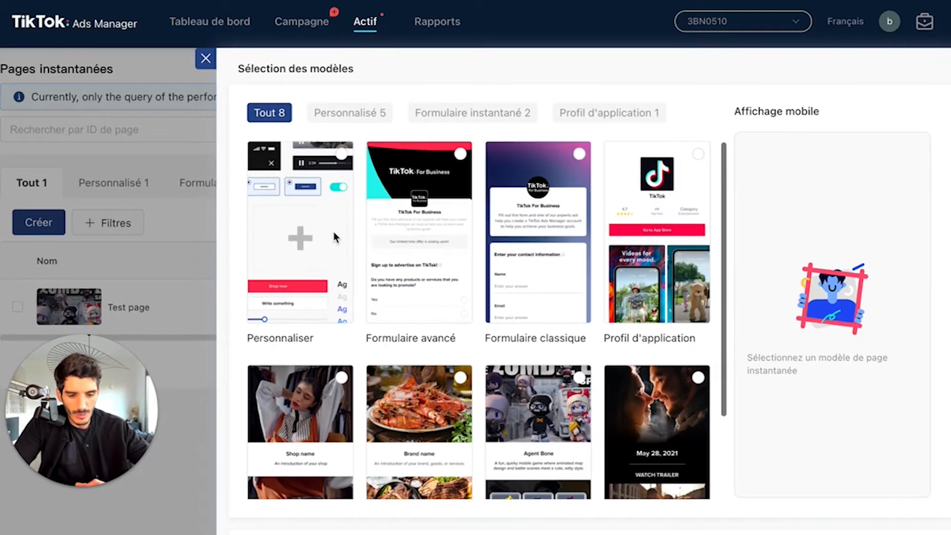
{"action": "scroll", "coordinate": [334, 236], "scroll_direction": "down", "scroll_amount": 3}
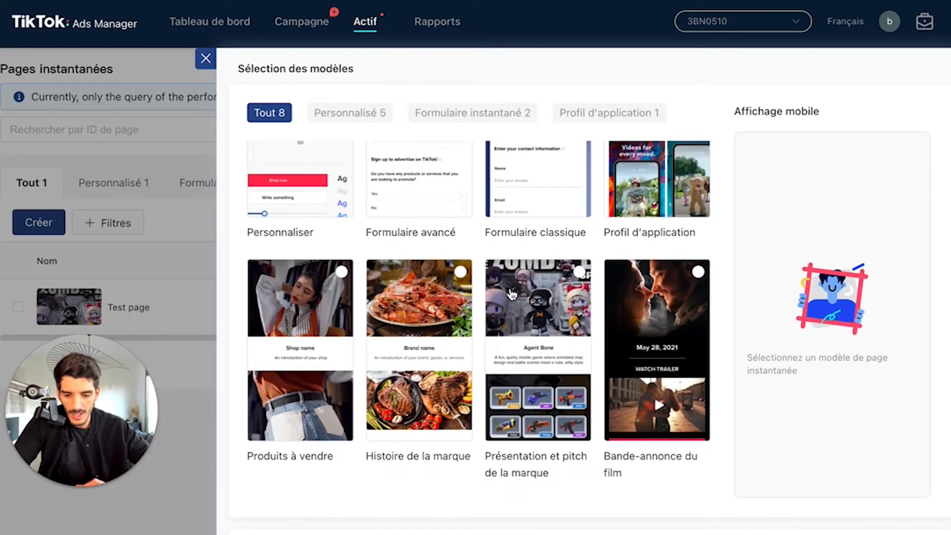
{"action": "scroll", "coordinate": [424, 219], "scroll_direction": "up", "scroll_amount": 3}
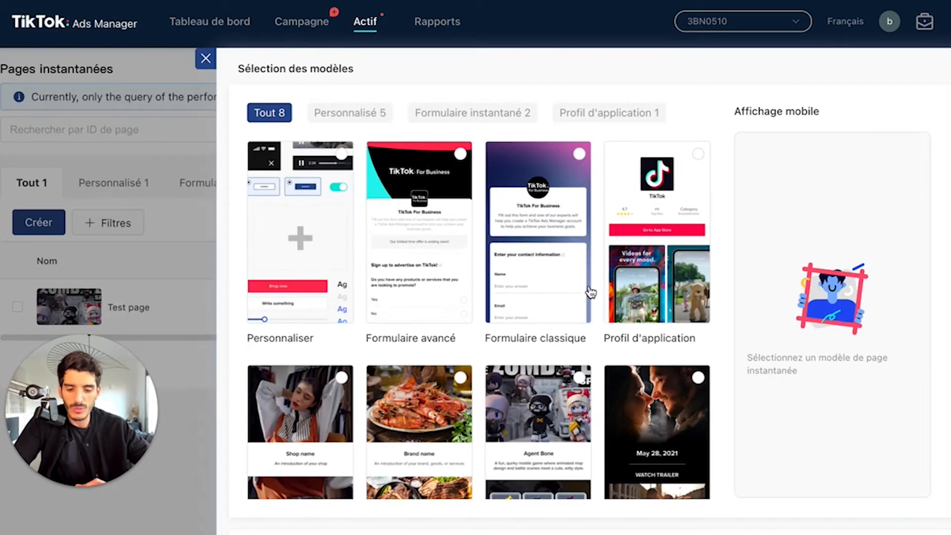
{"action": "scroll", "coordinate": [495, 235], "scroll_direction": "down", "scroll_amount": 3}
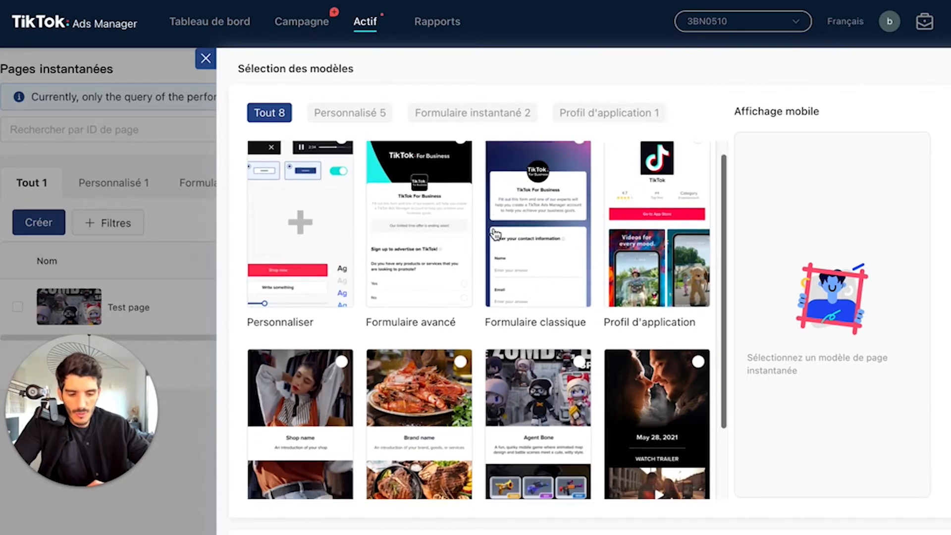
{"action": "scroll", "coordinate": [384, 221], "scroll_direction": "up", "scroll_amount": 3}
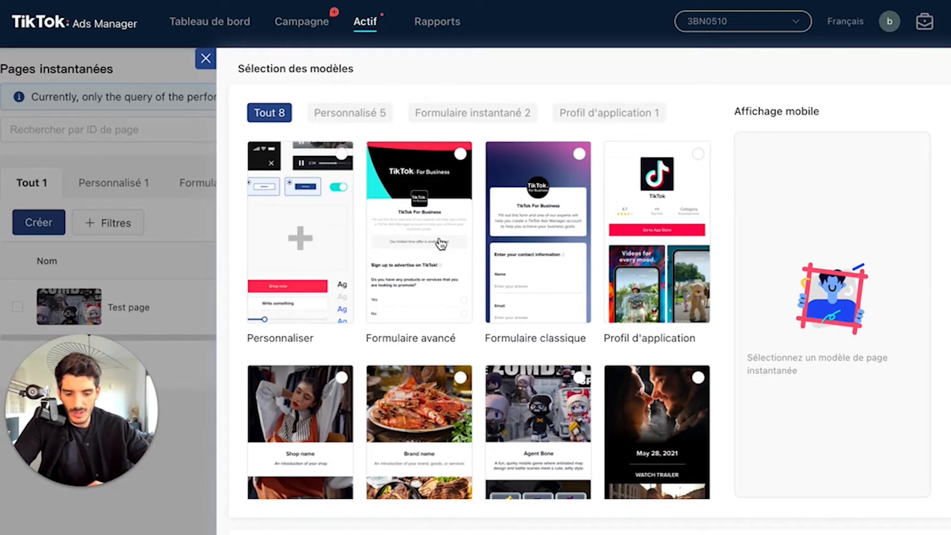
{"action": "scroll", "coordinate": [440, 244], "scroll_direction": "down", "scroll_amount": 1}
{"action": "scroll", "coordinate": [413, 218], "scroll_direction": "up", "scroll_amount": 1}
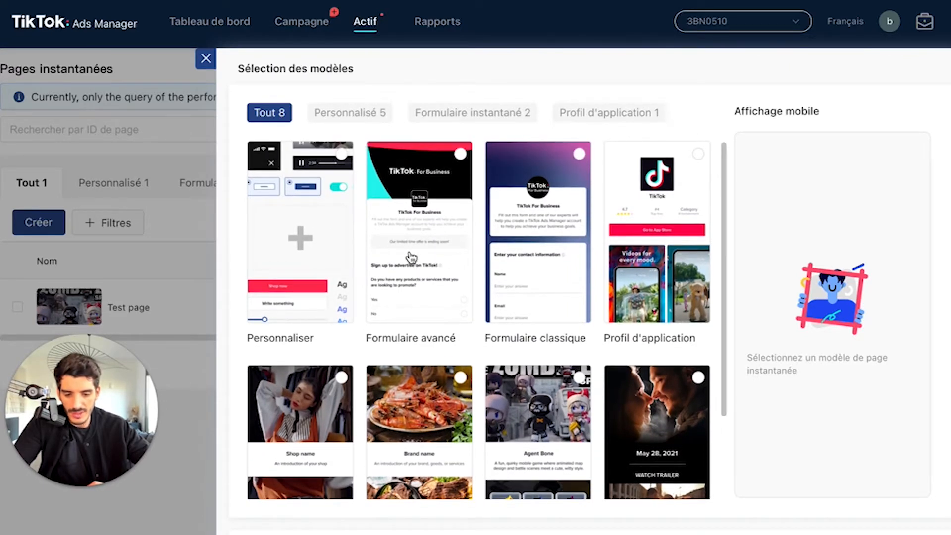
{"action": "scroll", "coordinate": [577, 302], "scroll_direction": "down", "scroll_amount": 2}
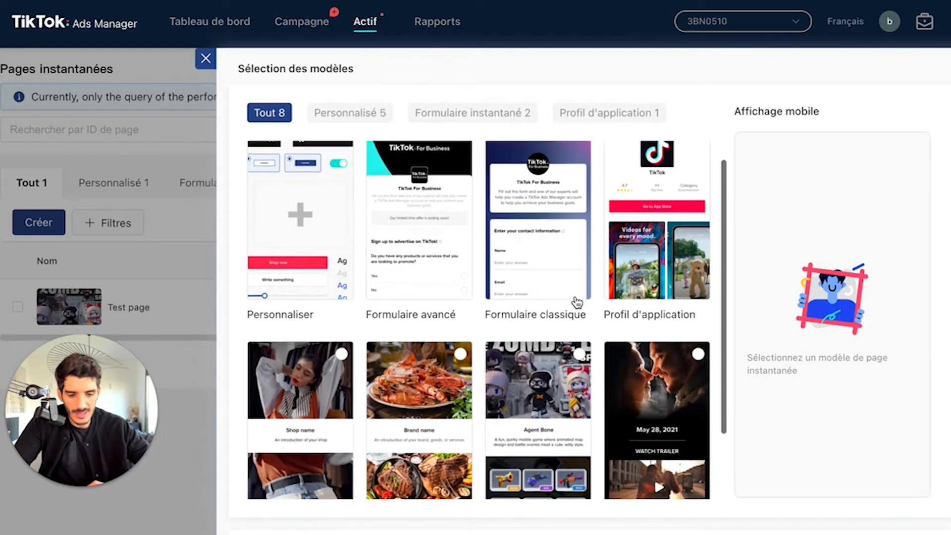
{"action": "scroll", "coordinate": [595, 300], "scroll_direction": "up", "scroll_amount": 2}
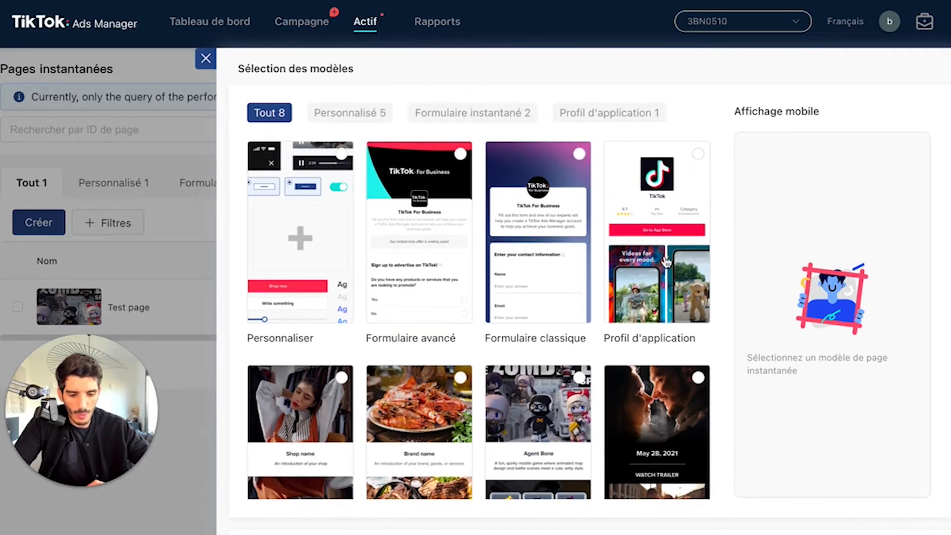
{"action": "scroll", "coordinate": [684, 259], "scroll_direction": "down", "scroll_amount": 5}
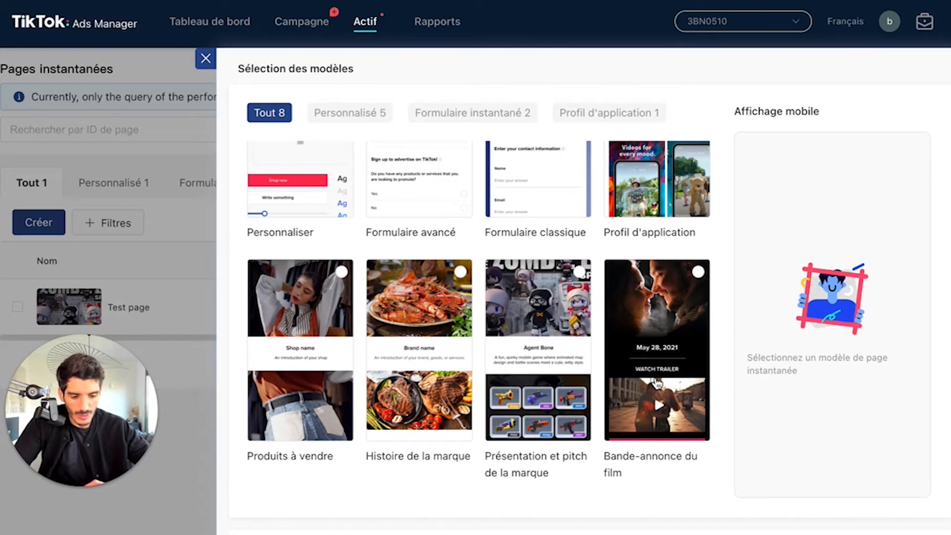
{"action": "scroll", "coordinate": [656, 383], "scroll_direction": "up", "scroll_amount": 3}
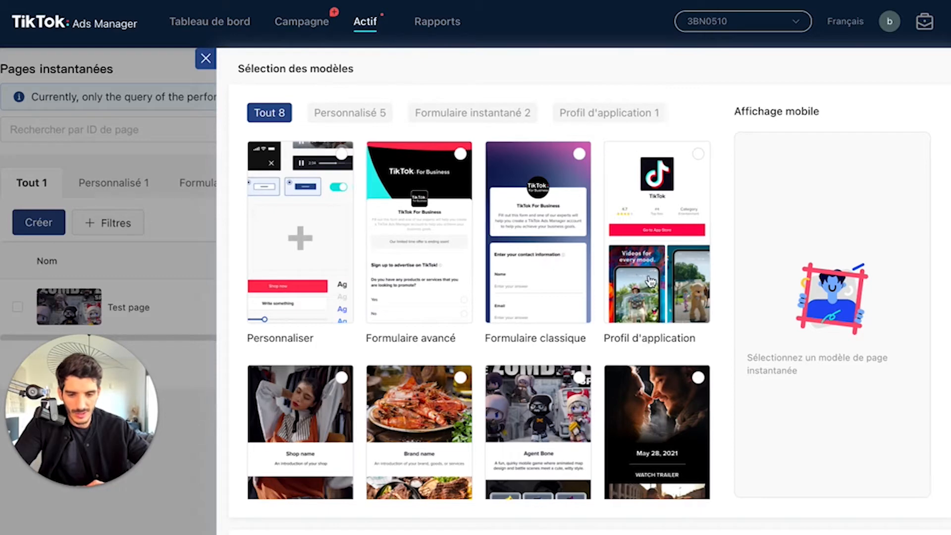
{"action": "scroll", "coordinate": [660, 307], "scroll_direction": "down", "scroll_amount": 2}
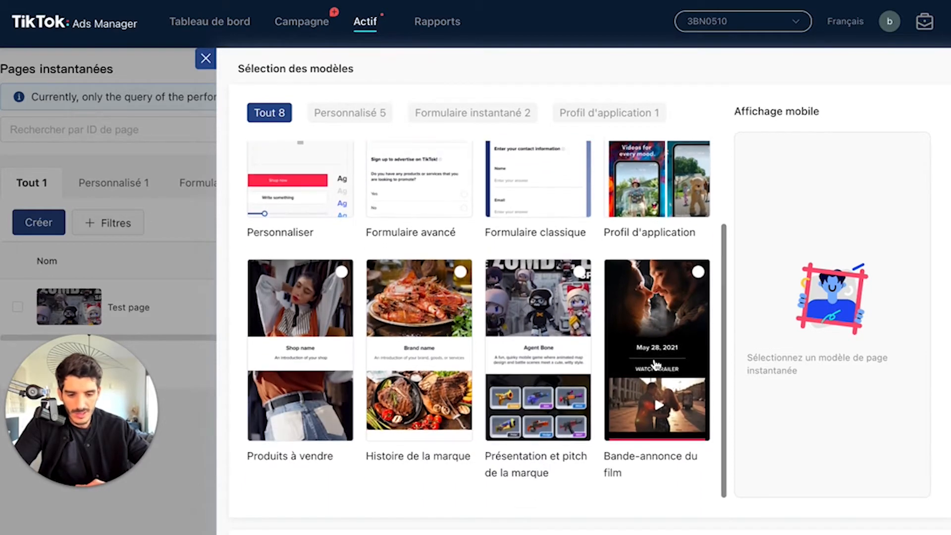
Step: Select the Produits à vendre template and examine its full mobile preview, including the product sections
{"action": "left_click", "coordinate": [317, 370]}
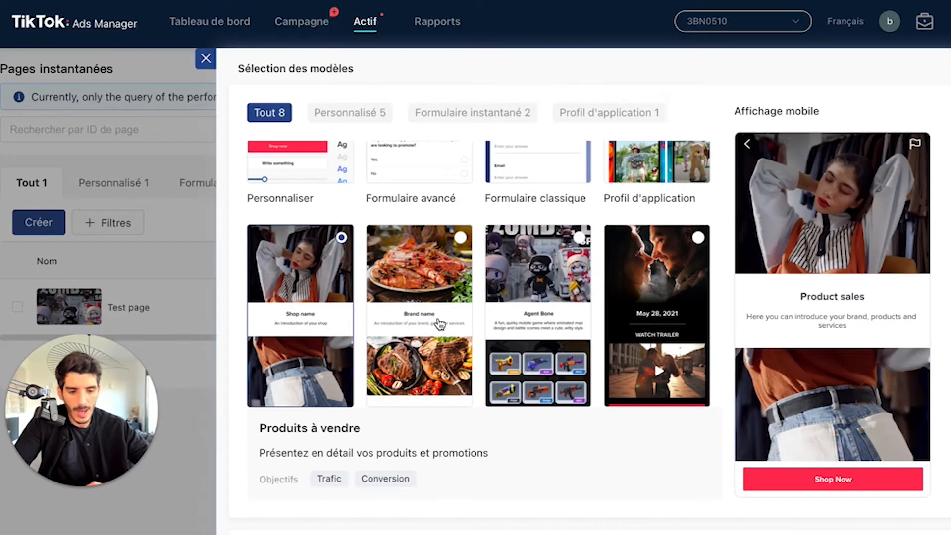
{"action": "scroll", "coordinate": [815, 329], "scroll_direction": "down", "scroll_amount": 10}
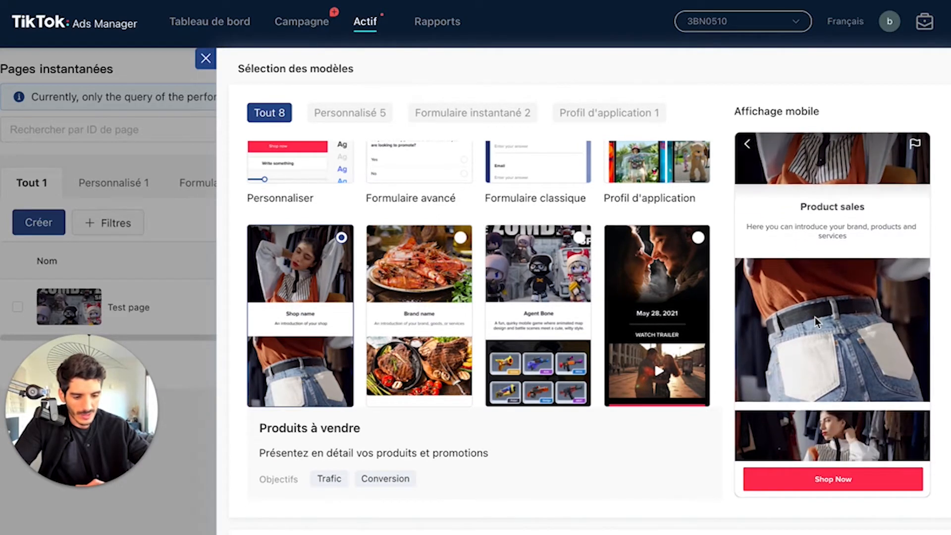
{"action": "scroll", "coordinate": [816, 317], "scroll_direction": "down", "scroll_amount": 5}
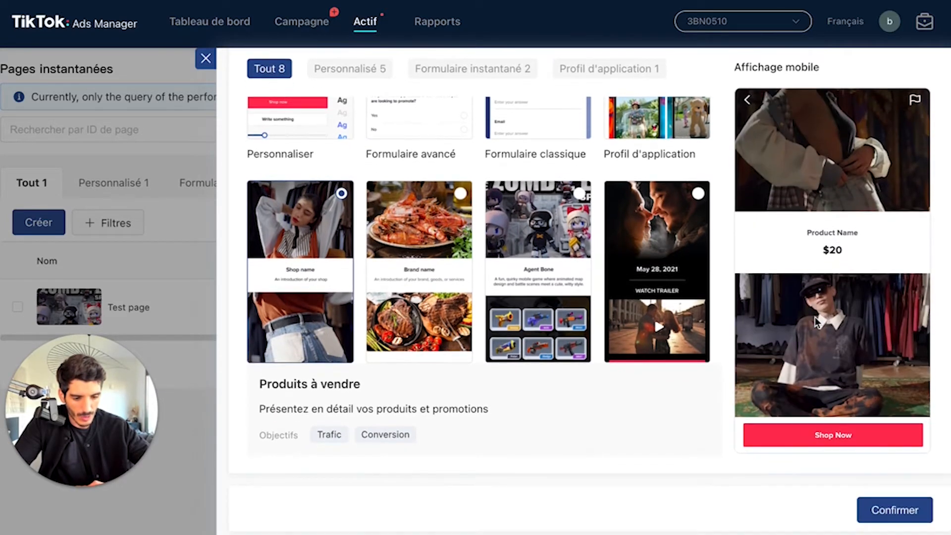
{"action": "scroll", "coordinate": [815, 317], "scroll_direction": "up", "scroll_amount": 2}
{"action": "scroll", "coordinate": [815, 316], "scroll_direction": "down", "scroll_amount": 3}
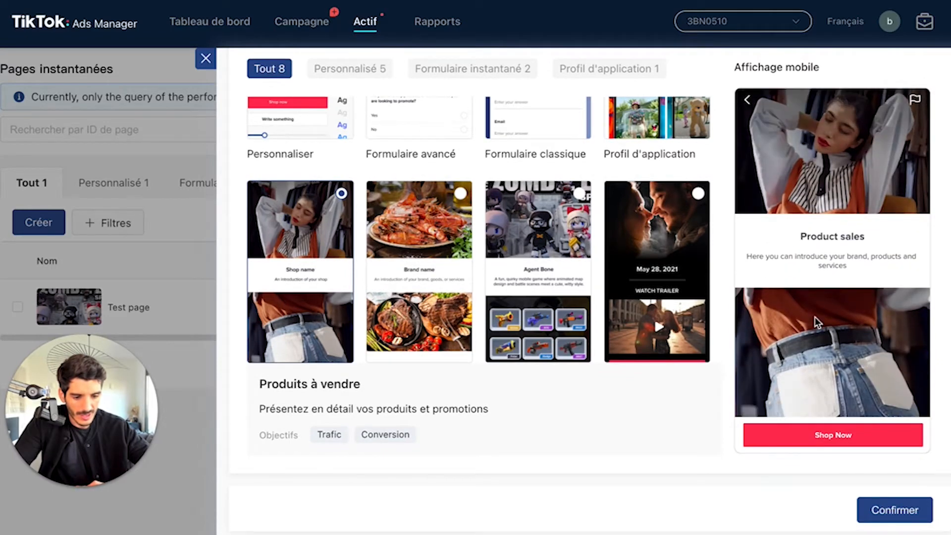
{"action": "scroll", "coordinate": [886, 284], "scroll_direction": "up", "scroll_amount": 1}
{"action": "scroll", "coordinate": [886, 283], "scroll_direction": "up", "scroll_amount": 3}
{"action": "scroll", "coordinate": [847, 185], "scroll_direction": "down", "scroll_amount": 8}
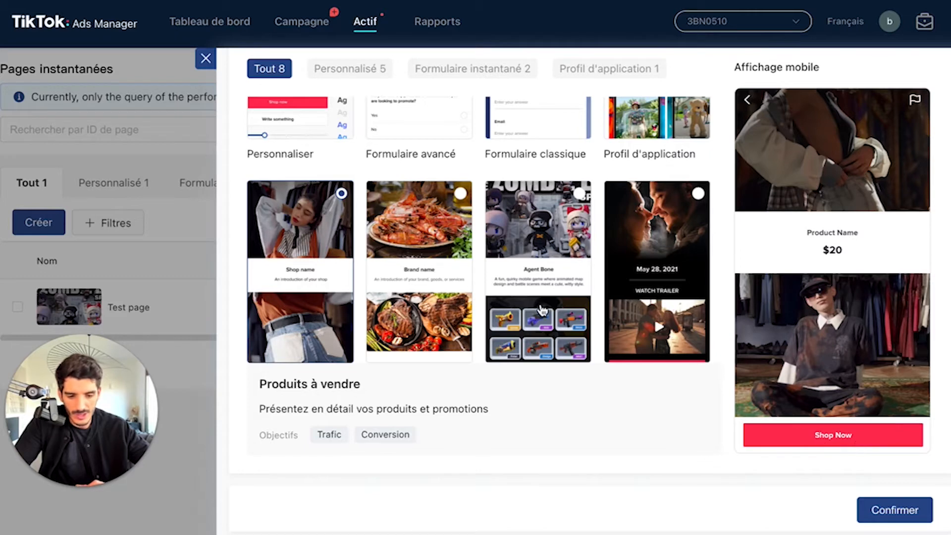
Step: Preview the Bande-annonce du film template and the Présentation et pitch de la marque template
{"action": "left_click", "coordinate": [637, 333]}
{"action": "scroll", "coordinate": [657, 324], "scroll_direction": "down", "scroll_amount": 2}
{"action": "scroll", "coordinate": [656, 325], "scroll_direction": "up", "scroll_amount": 1}
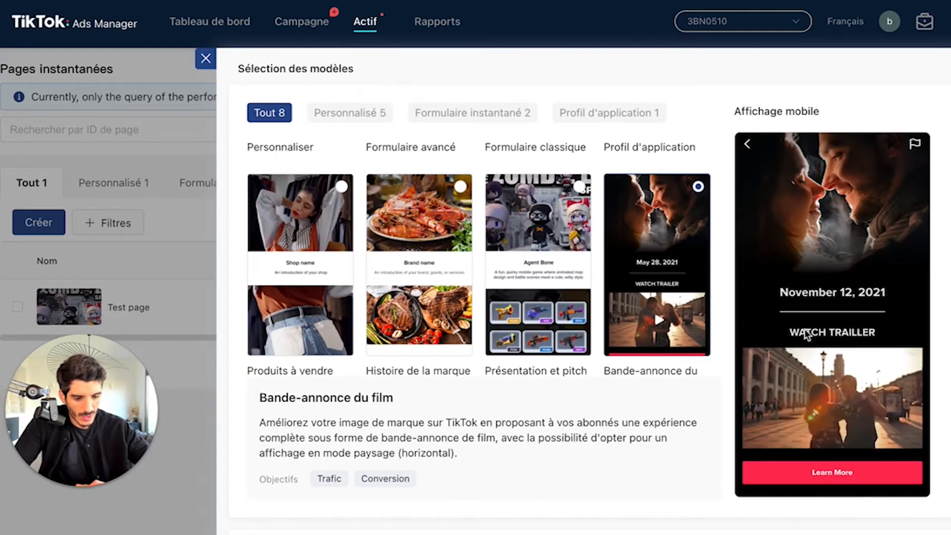
{"action": "left_click", "coordinate": [519, 338]}
Step: Preview the Formulaire avancé and Formulaire classique templates to compare the two form layouts
{"action": "scroll", "coordinate": [645, 287], "scroll_direction": "up", "scroll_amount": 4}
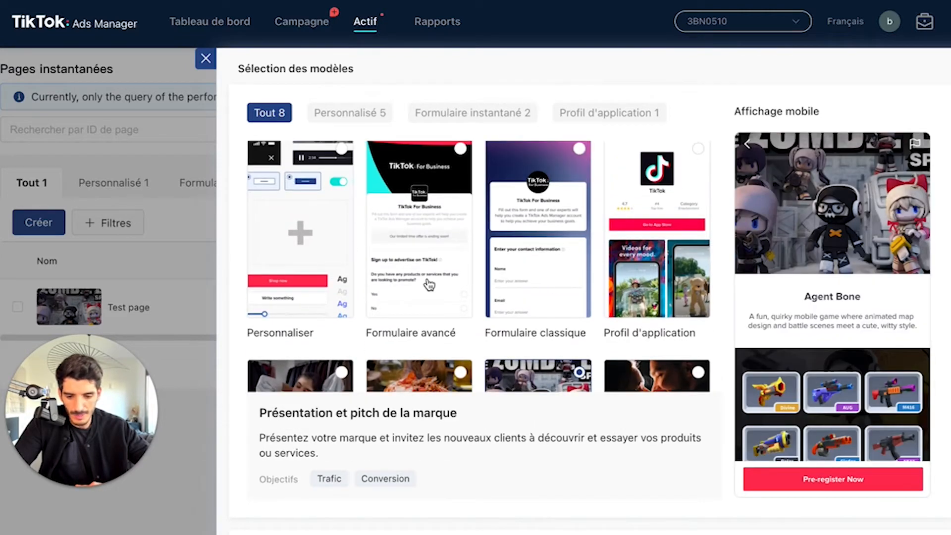
{"action": "left_click", "coordinate": [429, 285]}
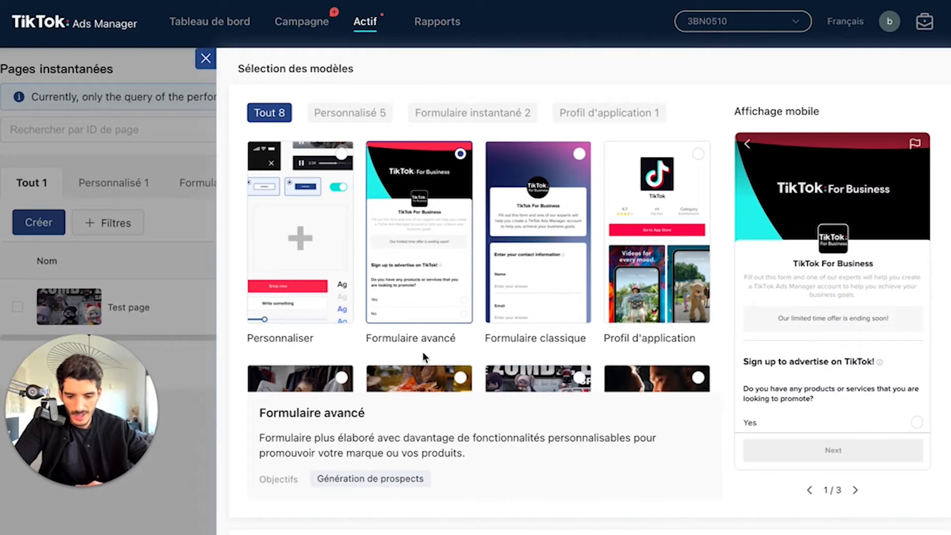
{"action": "left_click", "coordinate": [541, 263]}
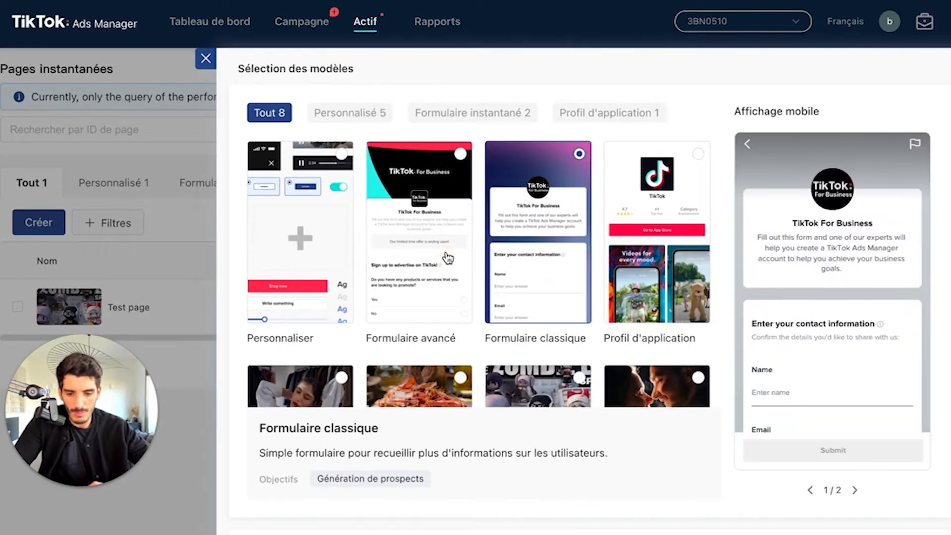
Step: Reselect the Formulaire avancé template and examine all three pages of its mobile preview, returning to the first page
{"action": "left_click", "coordinate": [452, 283]}
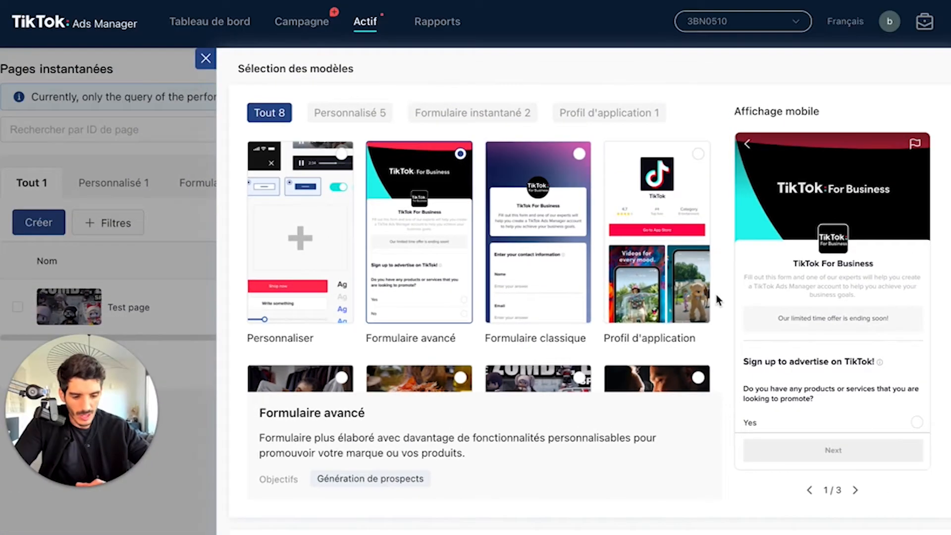
{"action": "scroll", "coordinate": [887, 257], "scroll_direction": "down", "scroll_amount": 3}
{"action": "scroll", "coordinate": [846, 326], "scroll_direction": "down", "scroll_amount": 3}
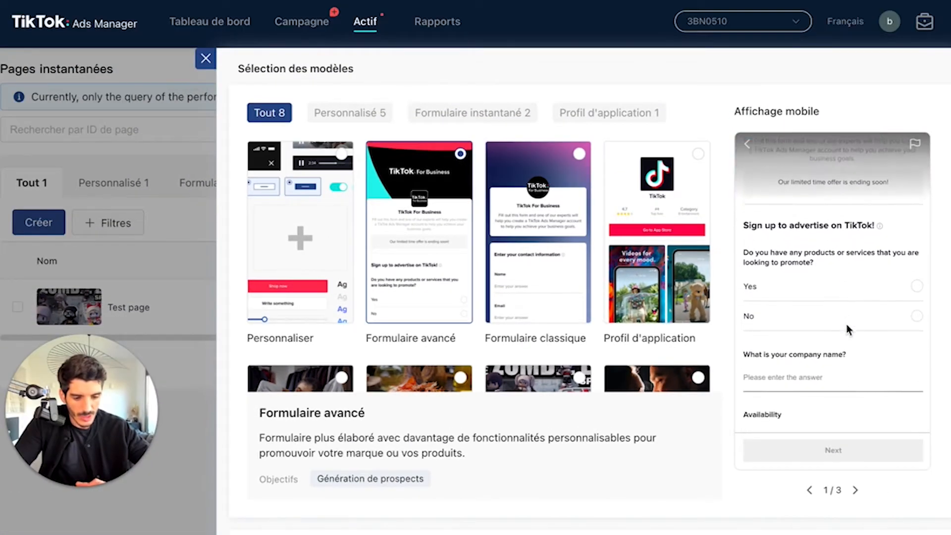
{"action": "scroll", "coordinate": [846, 324], "scroll_direction": "down", "scroll_amount": 1}
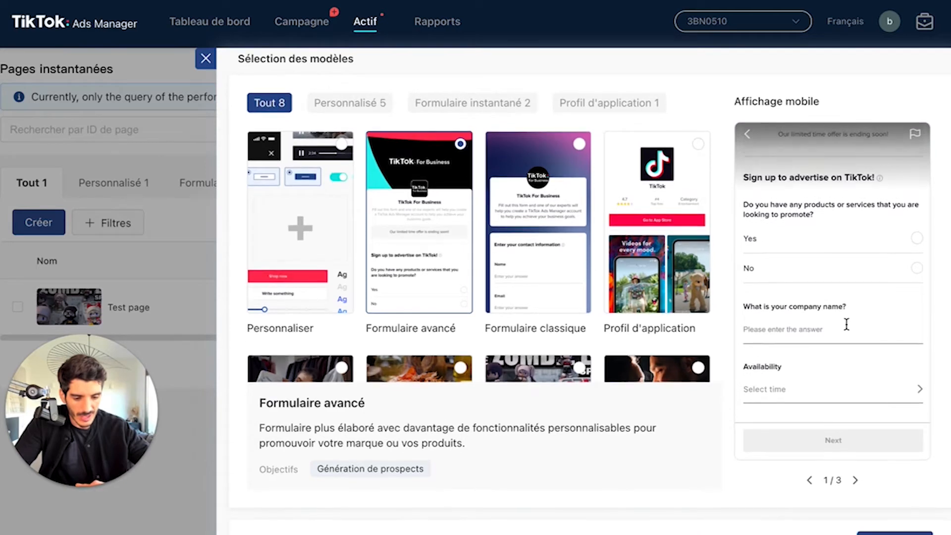
{"action": "scroll", "coordinate": [840, 376], "scroll_direction": "up", "scroll_amount": 4}
{"action": "scroll", "coordinate": [841, 318], "scroll_direction": "down", "scroll_amount": 3}
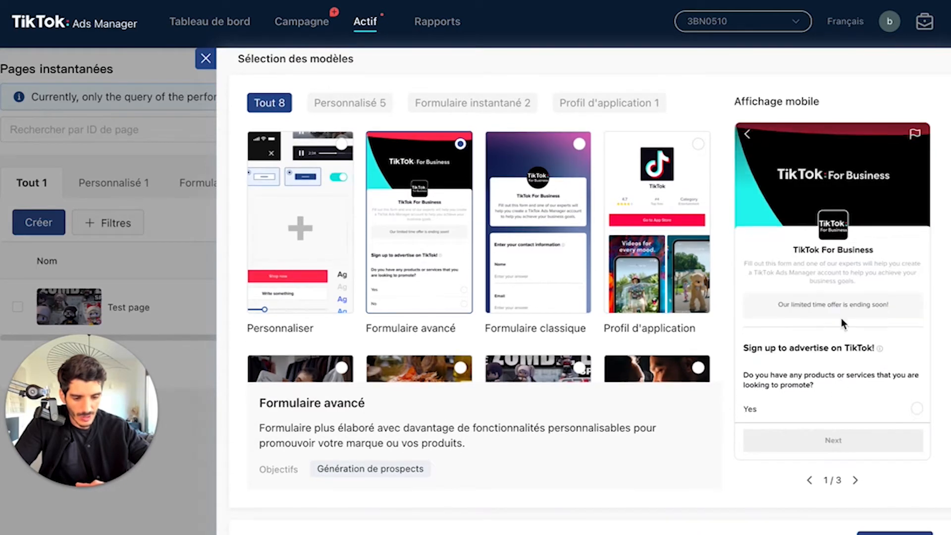
{"action": "left_click", "coordinate": [855, 480]}
{"action": "scroll", "coordinate": [833, 343], "scroll_direction": "down", "scroll_amount": 3}
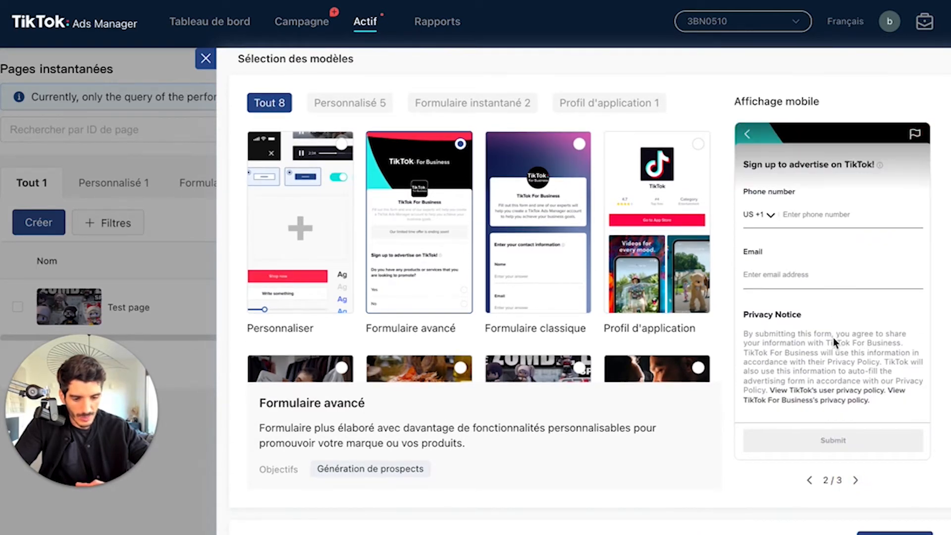
{"action": "left_click", "coordinate": [854, 480]}
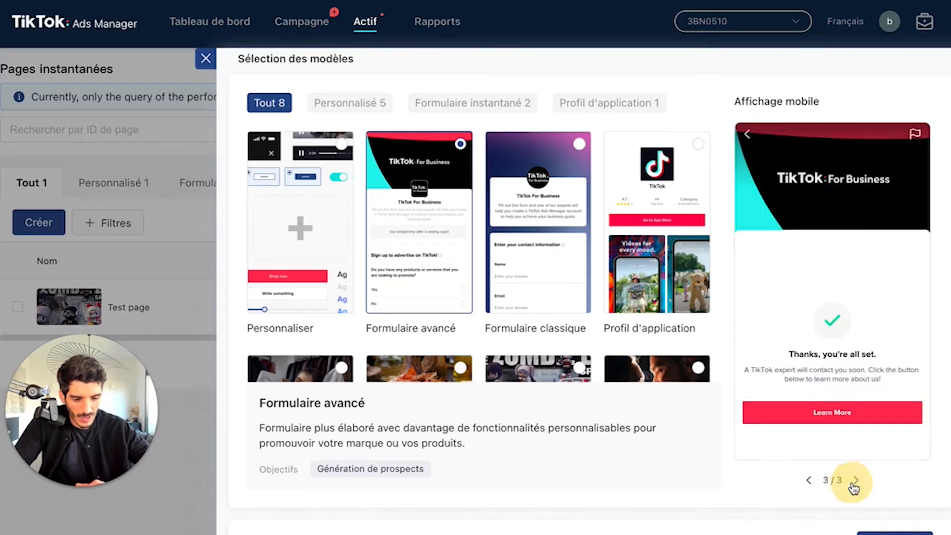
{"action": "left_click", "coordinate": [807, 480]}
{"action": "left_click", "coordinate": [807, 480]}
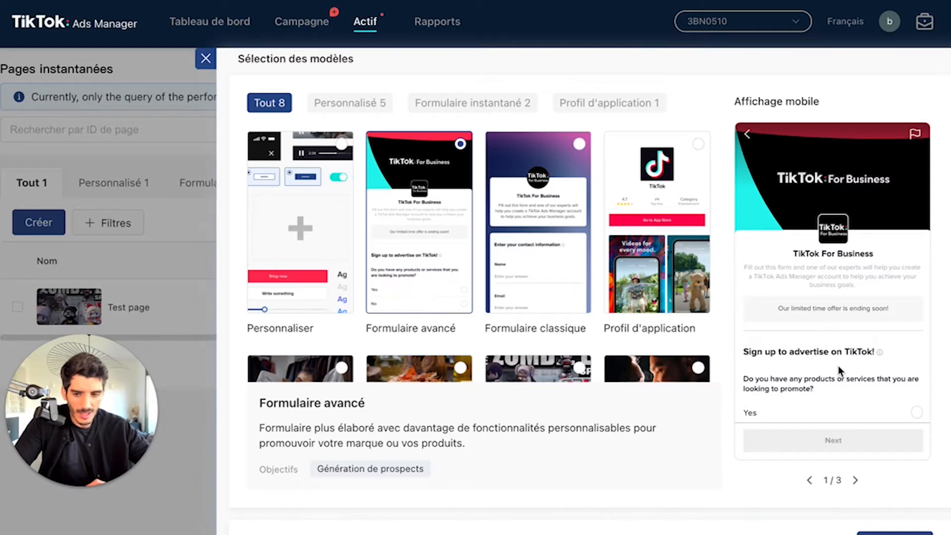
Step: Preview the Histoire de la marque template and select the Produits à vendre template instead
{"action": "scroll", "coordinate": [837, 357], "scroll_direction": "down", "scroll_amount": 5}
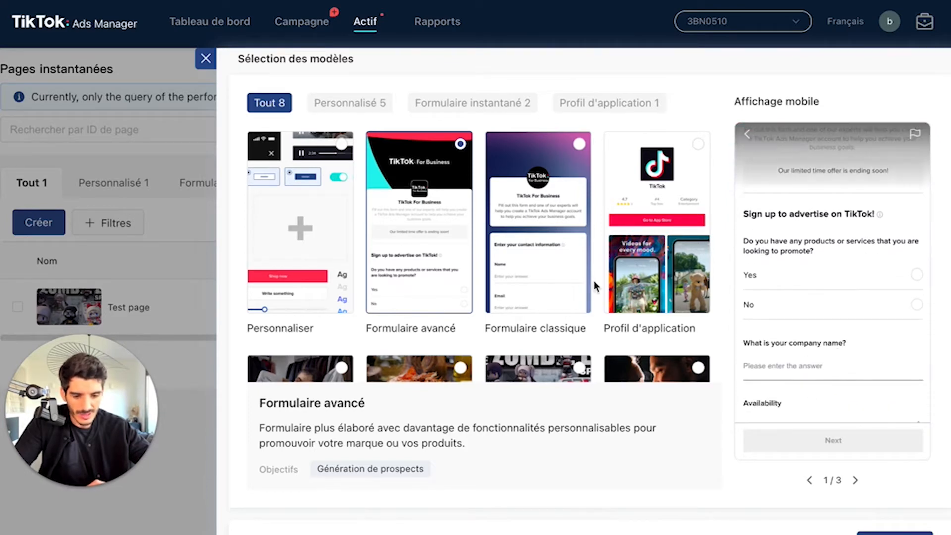
{"action": "scroll", "coordinate": [593, 280], "scroll_direction": "down", "scroll_amount": 1}
{"action": "scroll", "coordinate": [527, 268], "scroll_direction": "down", "scroll_amount": 5}
{"action": "scroll", "coordinate": [527, 268], "scroll_direction": "up", "scroll_amount": 5}
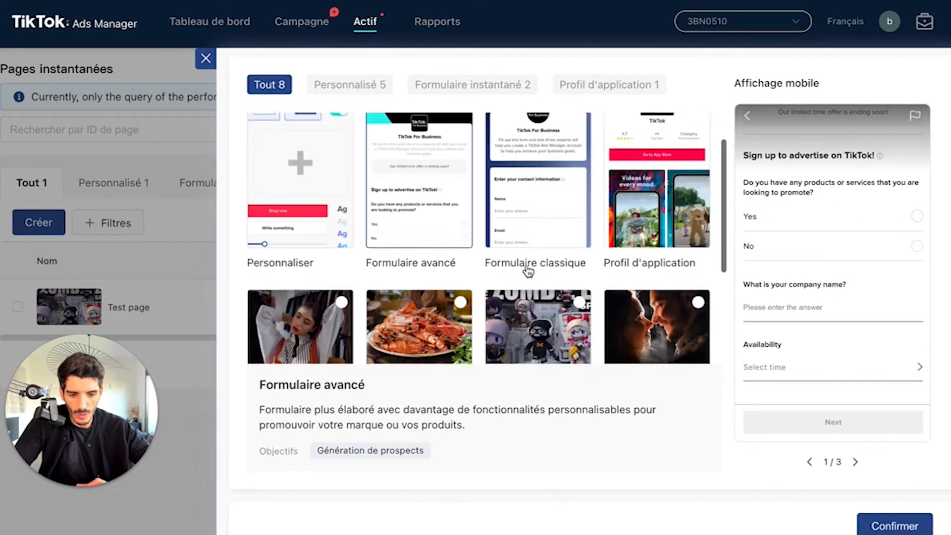
{"action": "scroll", "coordinate": [528, 273], "scroll_direction": "down", "scroll_amount": 4}
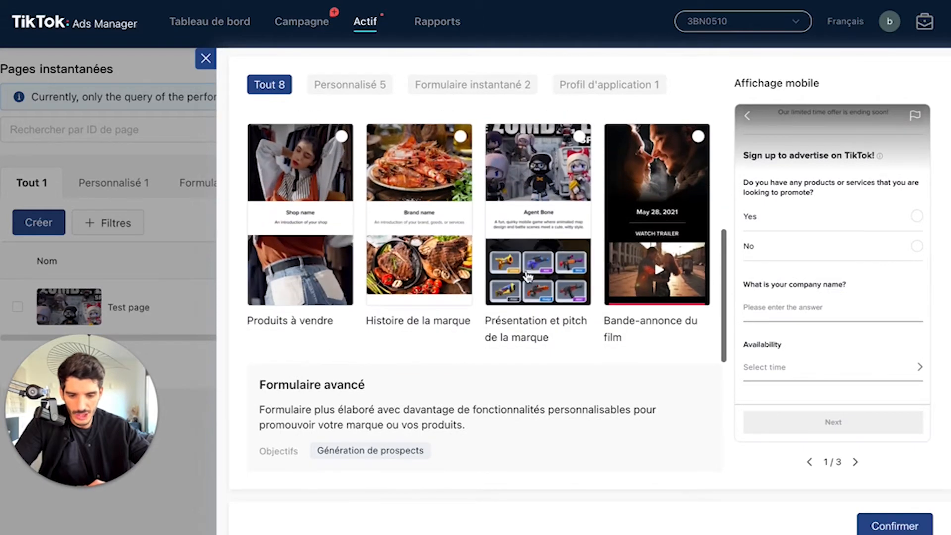
{"action": "left_click", "coordinate": [419, 257]}
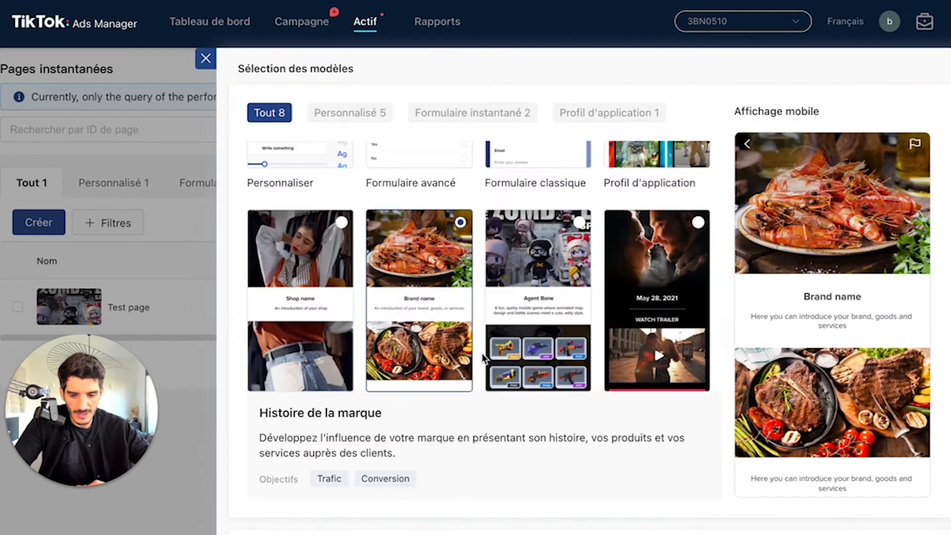
{"action": "left_click", "coordinate": [314, 327]}
{"action": "scroll", "coordinate": [315, 326], "scroll_direction": "down", "scroll_amount": 2}
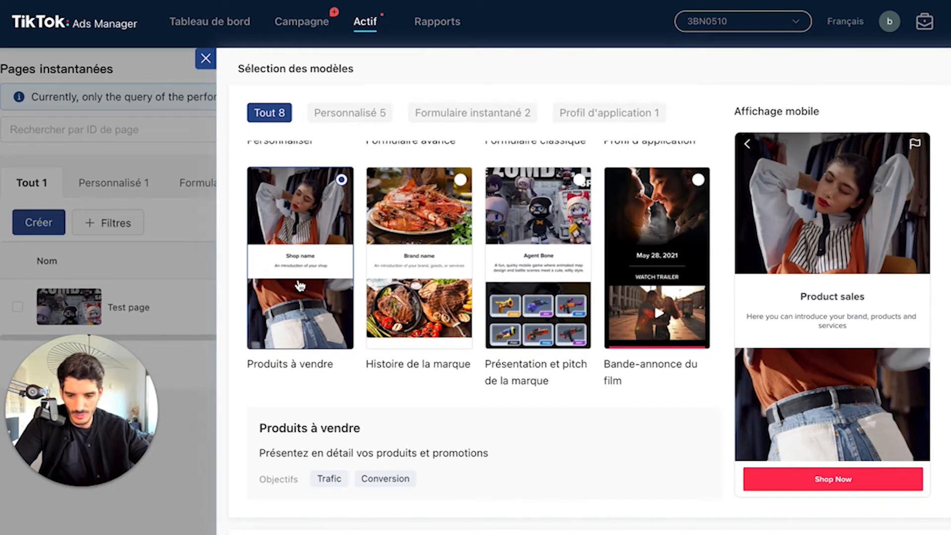
Step: Confirm the Produits à vendre template and name the new page TPL Shop
{"action": "scroll", "coordinate": [299, 285], "scroll_direction": "down", "scroll_amount": 1}
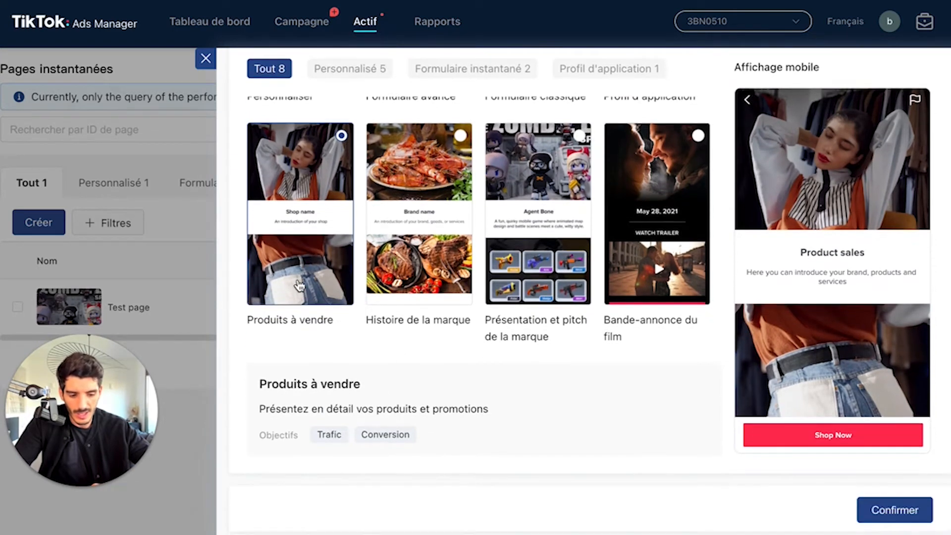
{"action": "left_click", "coordinate": [887, 509]}
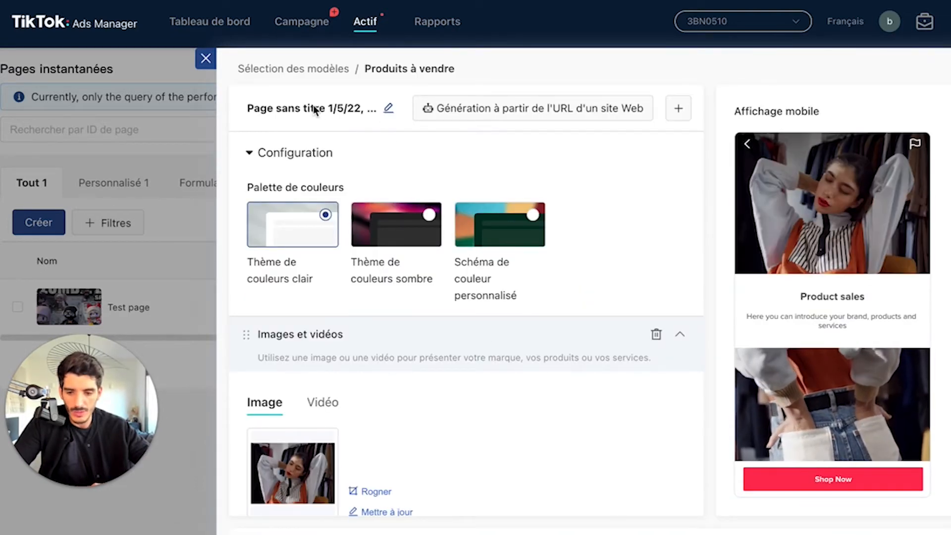
{"action": "left_click", "coordinate": [388, 111]}
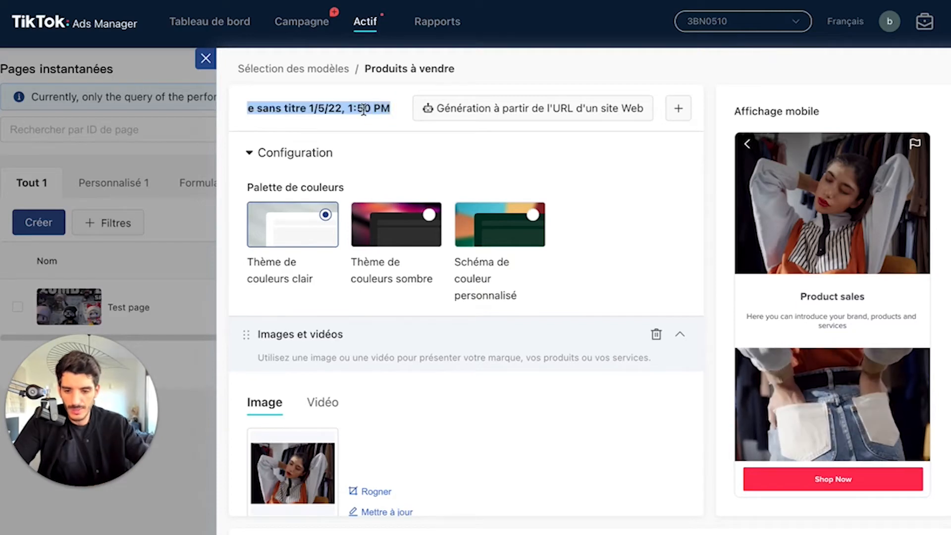
{"action": "type", "text": "M"}
{"action": "key", "text": "BackSpace"}
{"action": "type", "text": "TPL Shop"}
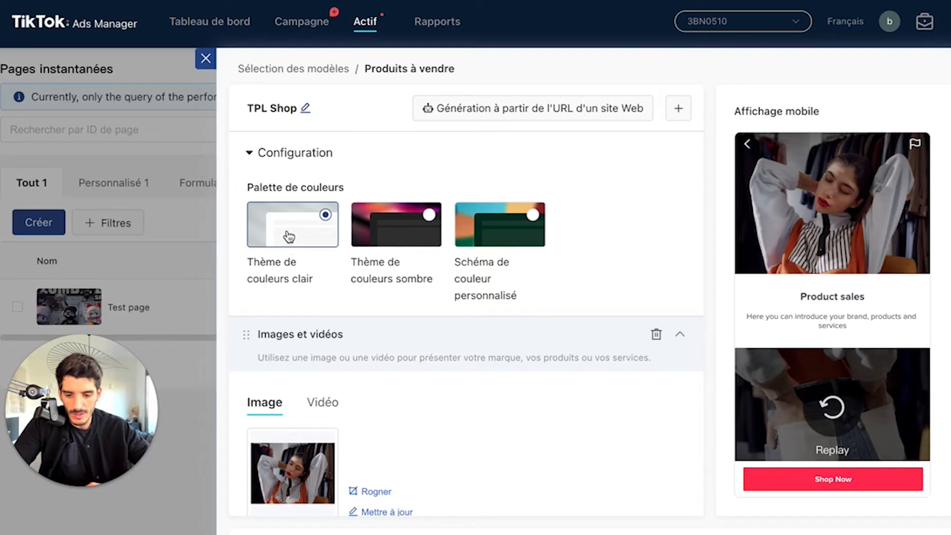
Step: Try the dark colour theme and a custom colour scheme with a bright red background on the page
{"action": "left_click", "coordinate": [397, 238]}
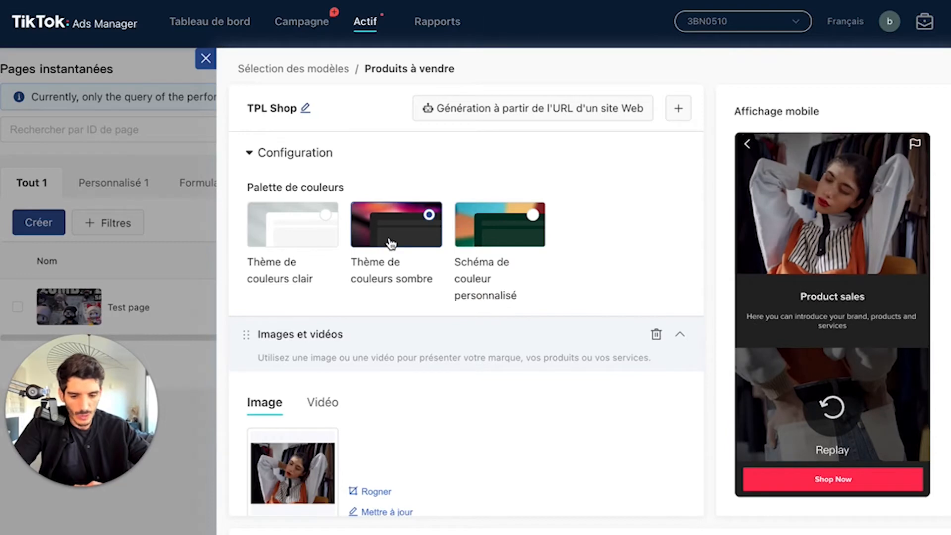
{"action": "left_click", "coordinate": [504, 229]}
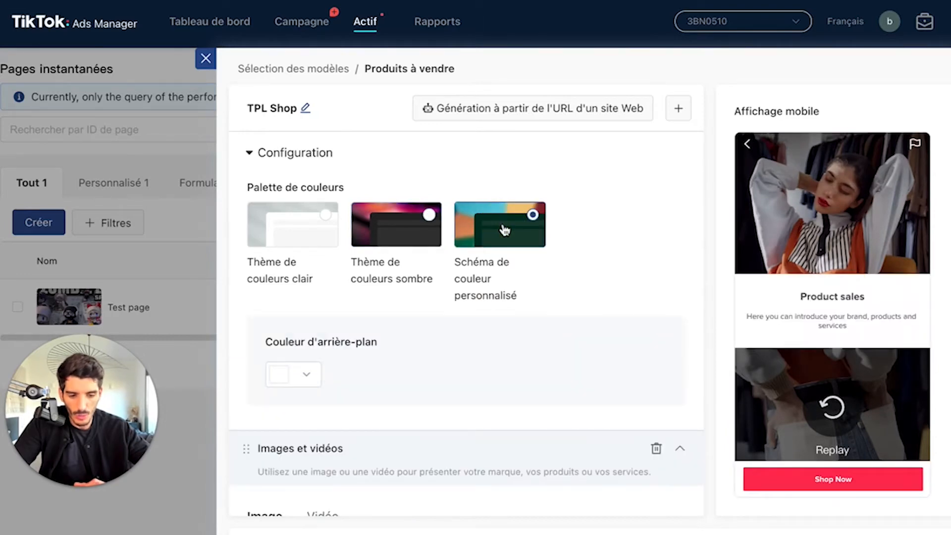
{"action": "scroll", "coordinate": [504, 229], "scroll_direction": "down", "scroll_amount": 4}
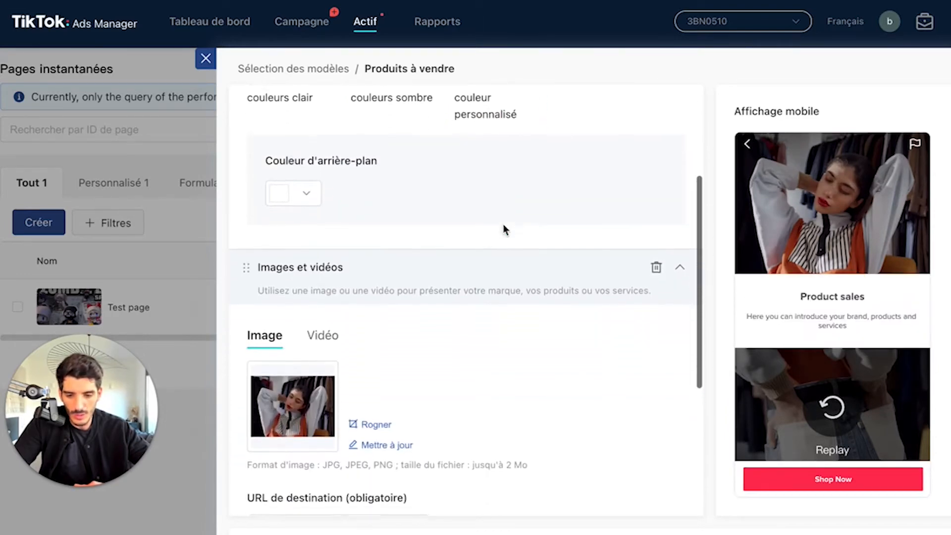
{"action": "scroll", "coordinate": [503, 225], "scroll_direction": "up", "scroll_amount": 1}
{"action": "left_click", "coordinate": [310, 241]}
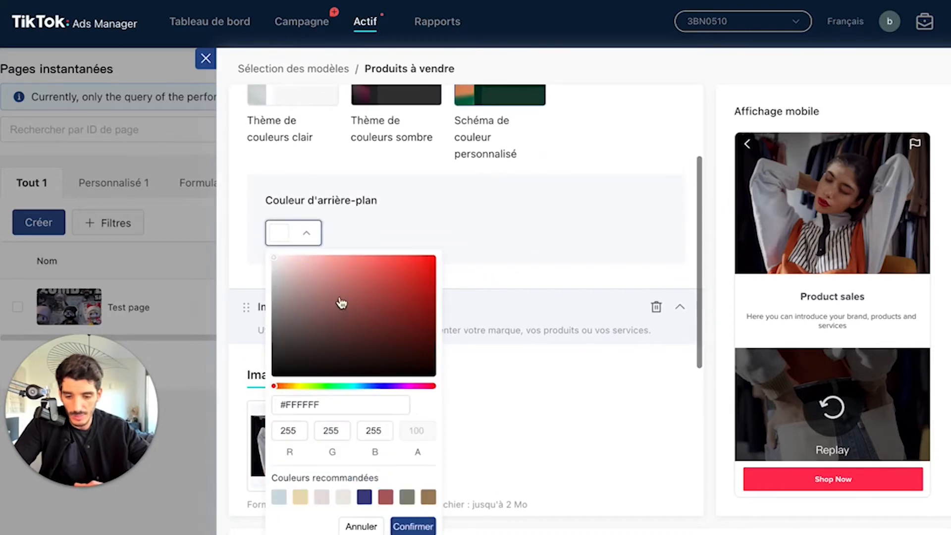
{"action": "mouse_move", "coordinate": [360, 368]}
{"action": "left_mouse_down"}
{"action": "mouse_move", "coordinate": [304, 331]}
{"action": "mouse_move", "coordinate": [276, 276]}
{"action": "mouse_move", "coordinate": [419, 268]}
{"action": "left_mouse_up"}
{"action": "left_click", "coordinate": [413, 526]}
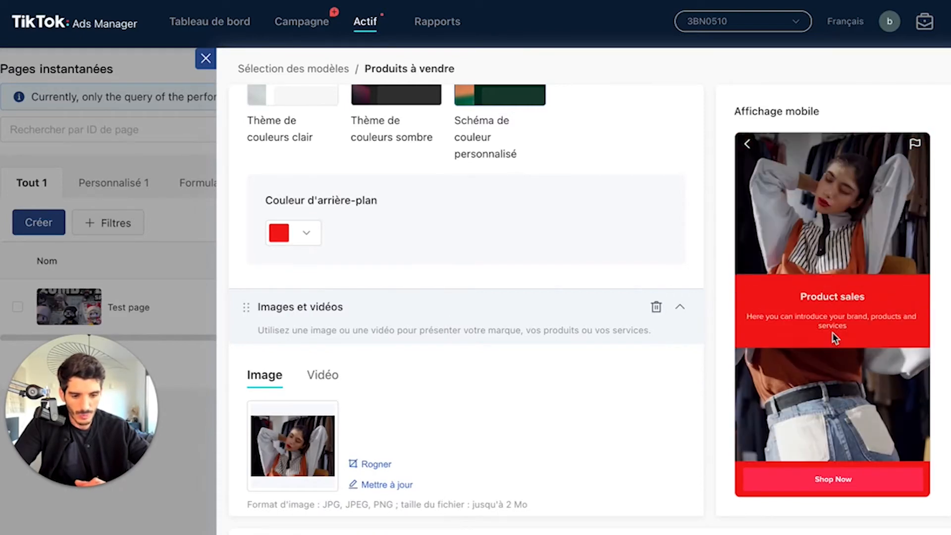
Step: Set the page's colour palette to Thème de couleurs sombre
{"action": "left_click", "coordinate": [406, 97]}
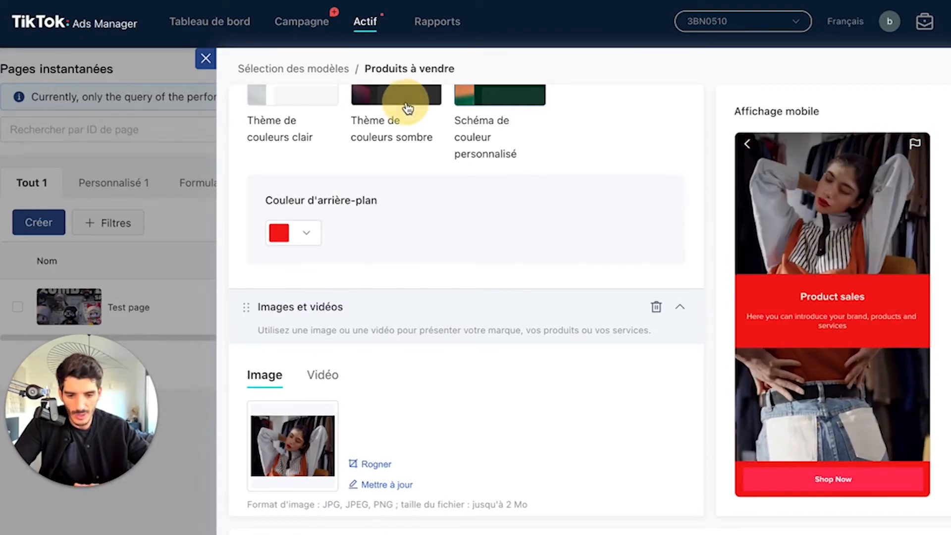
{"action": "scroll", "coordinate": [419, 150], "scroll_direction": "up", "scroll_amount": 1}
{"action": "scroll", "coordinate": [433, 262], "scroll_direction": "down", "scroll_amount": 1}
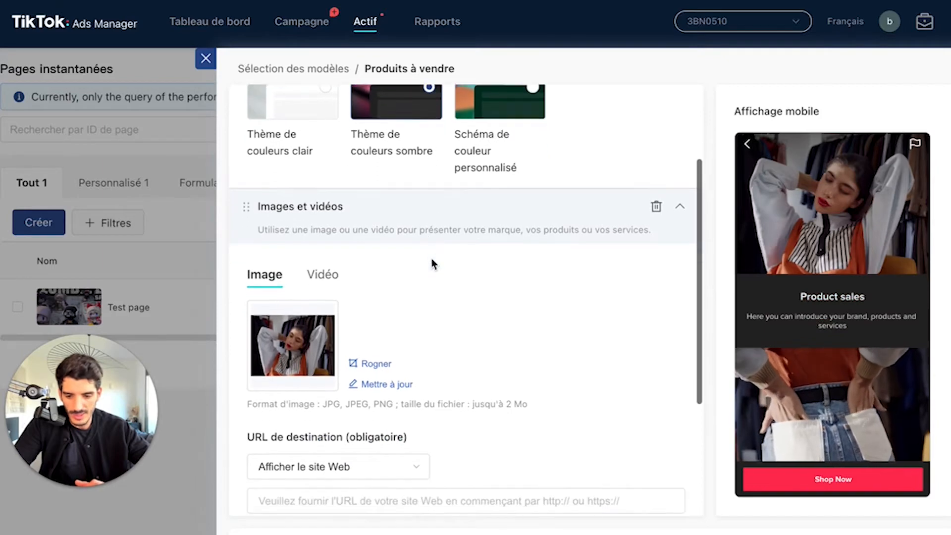
{"action": "scroll", "coordinate": [431, 259], "scroll_direction": "up", "scroll_amount": 3}
Step: Replace the image in the first Images et vidéos section with the fashion show photo, cropped to about 991 × 495 px
{"action": "scroll", "coordinate": [432, 257], "scroll_direction": "down", "scroll_amount": 4}
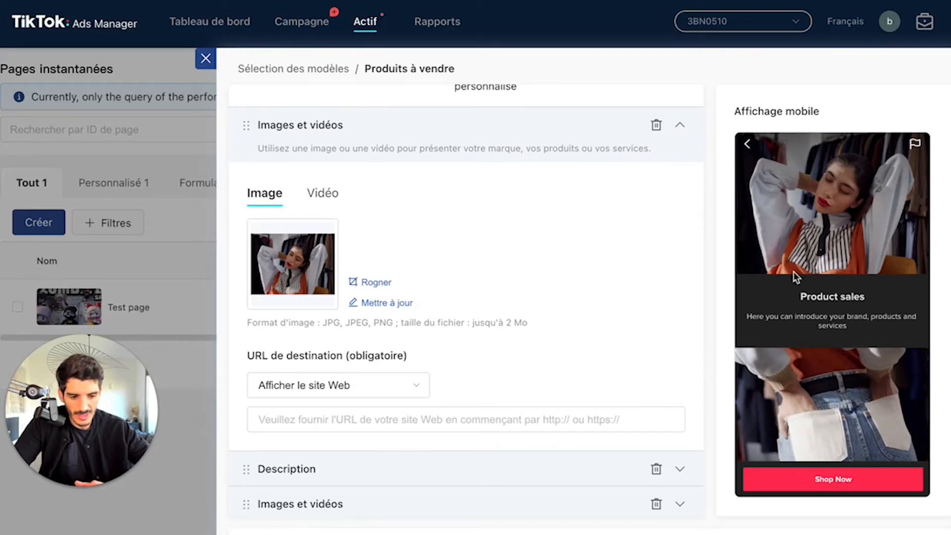
{"action": "left_click", "coordinate": [338, 219]}
{"action": "left_click", "coordinate": [287, 251]}
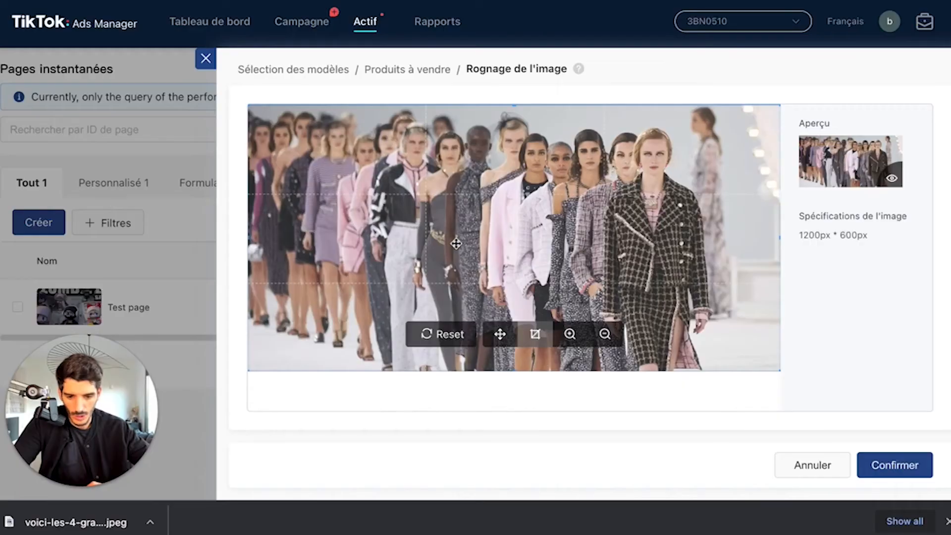
{"action": "left_click_drag", "start_coordinate": [515, 244], "coordinate": [567, 223]}
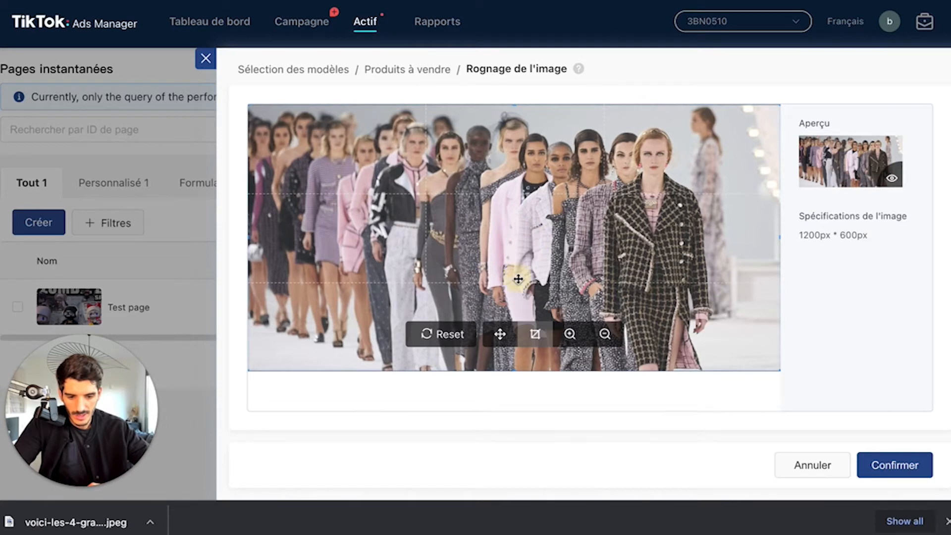
{"action": "left_click", "coordinate": [611, 179]}
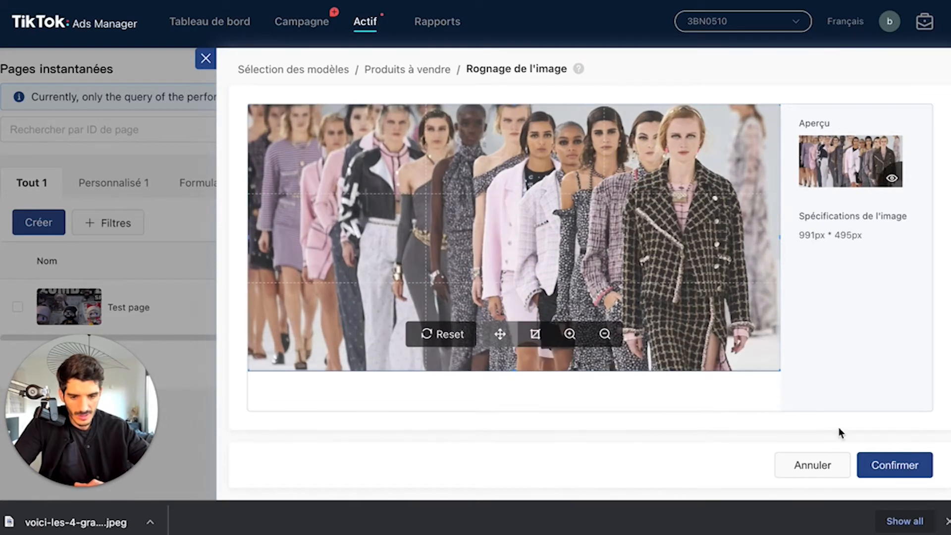
{"action": "left_click", "coordinate": [893, 468]}
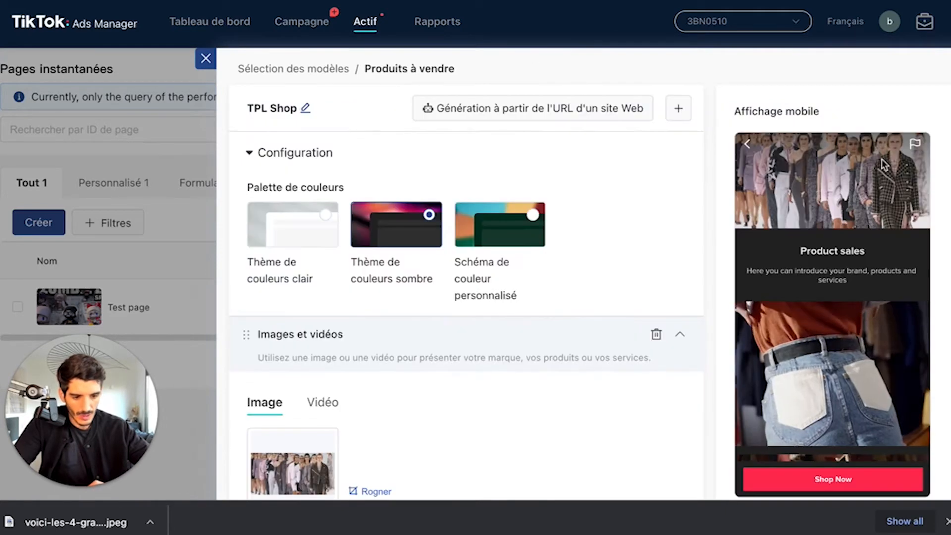
Step: Check the video option of the first Images et vidéos section and return to its image option
{"action": "scroll", "coordinate": [441, 301], "scroll_direction": "down", "scroll_amount": 1}
{"action": "scroll", "coordinate": [442, 301], "scroll_direction": "down", "scroll_amount": 2}
{"action": "left_click", "coordinate": [323, 270]}
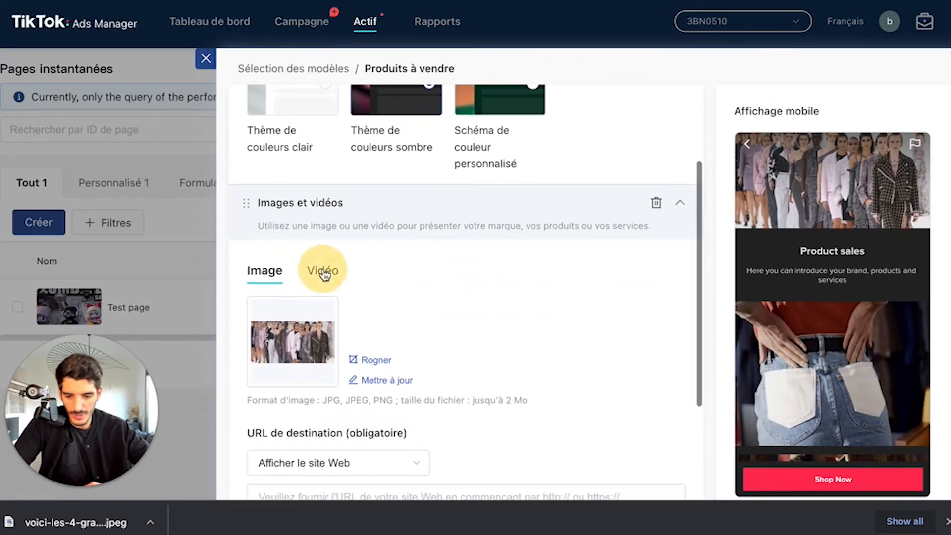
{"action": "left_click", "coordinate": [265, 272]}
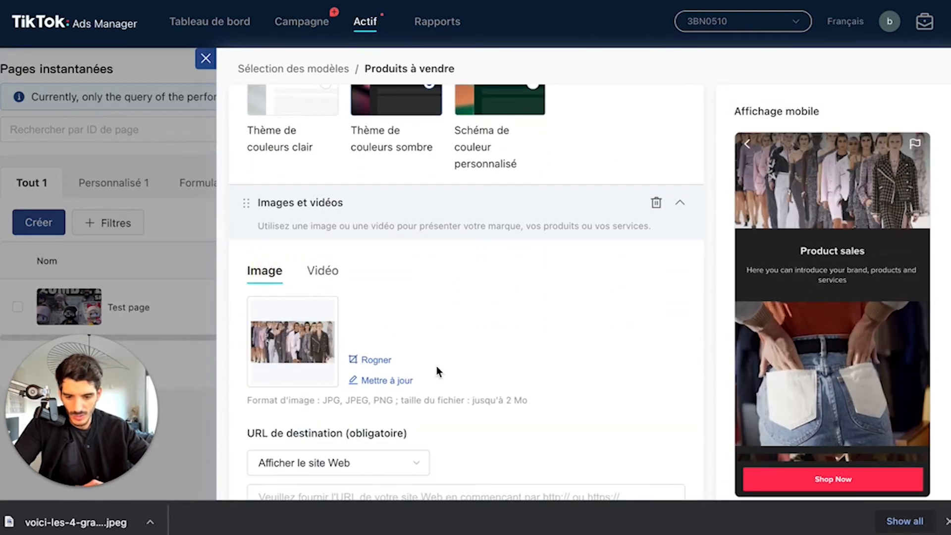
Step: Try Installer l'application as the image's destination type and return it to Afficher le site Web
{"action": "scroll", "coordinate": [435, 367], "scroll_direction": "down", "scroll_amount": 3}
{"action": "scroll", "coordinate": [463, 332], "scroll_direction": "down", "scroll_amount": 1}
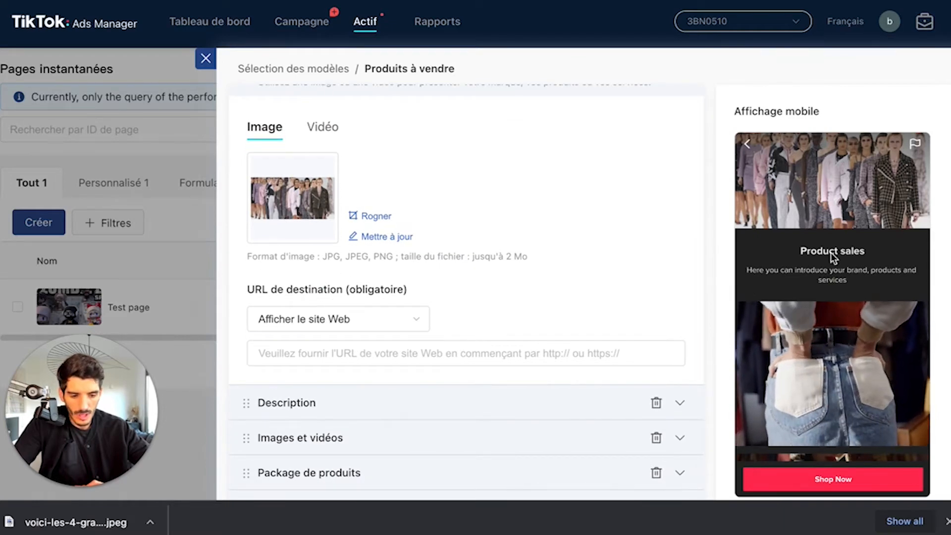
{"action": "left_click", "coordinate": [365, 320]}
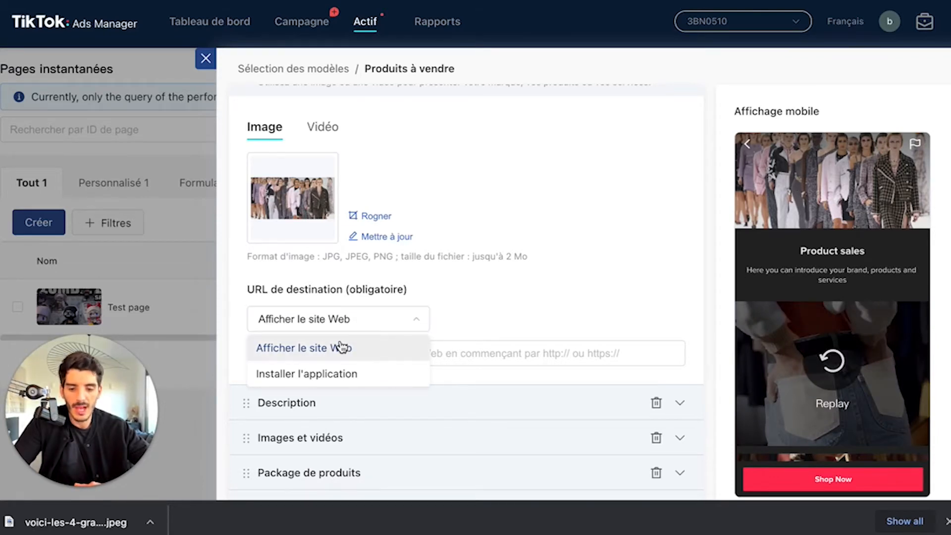
{"action": "left_click", "coordinate": [382, 352]}
{"action": "left_click", "coordinate": [364, 326]}
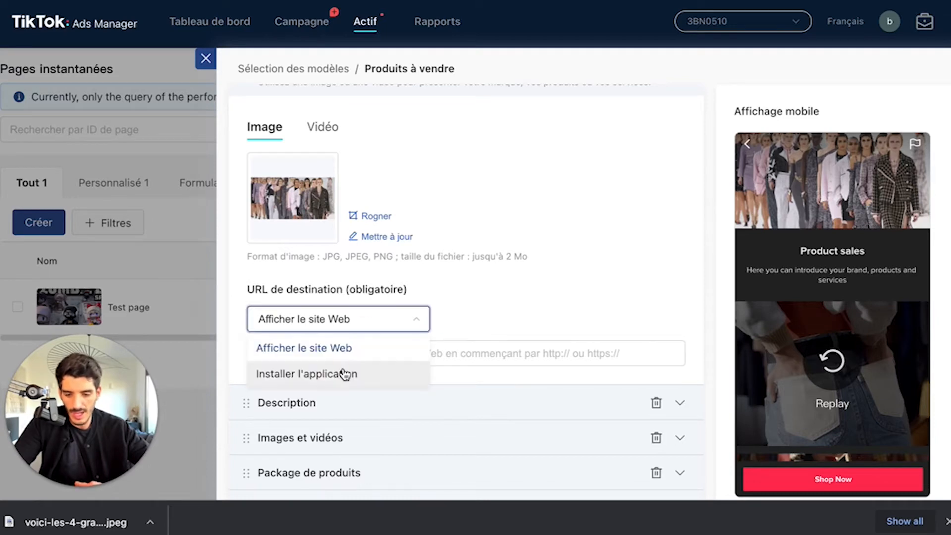
{"action": "left_click", "coordinate": [320, 374]}
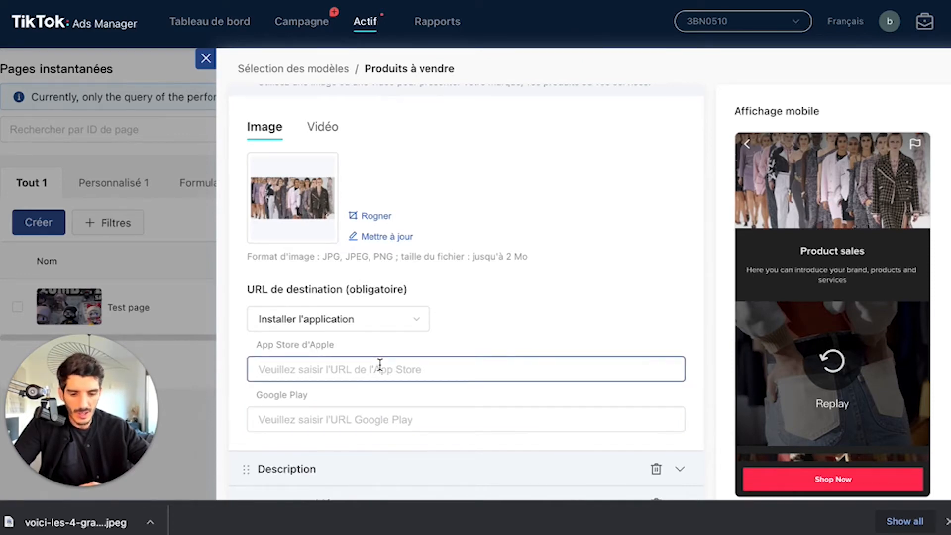
{"action": "left_click", "coordinate": [365, 319]}
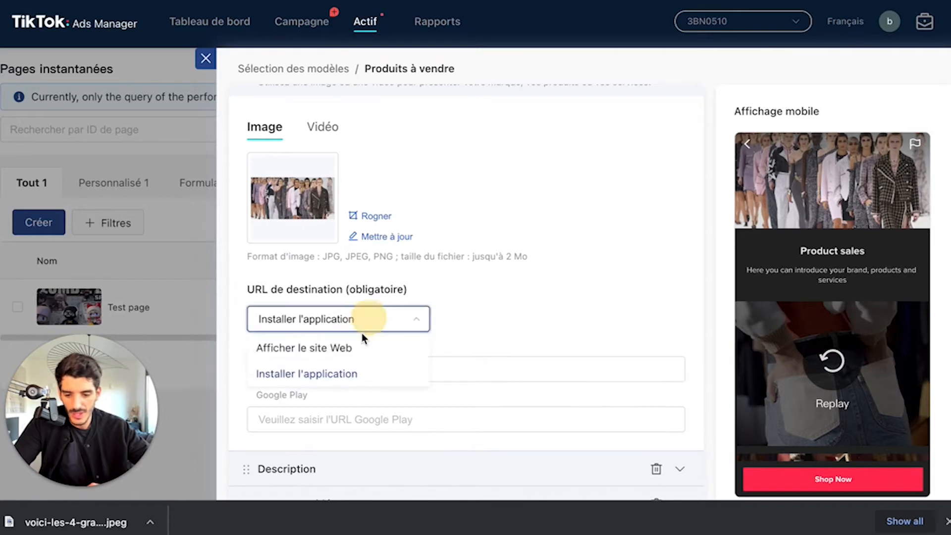
{"action": "left_click", "coordinate": [339, 352]}
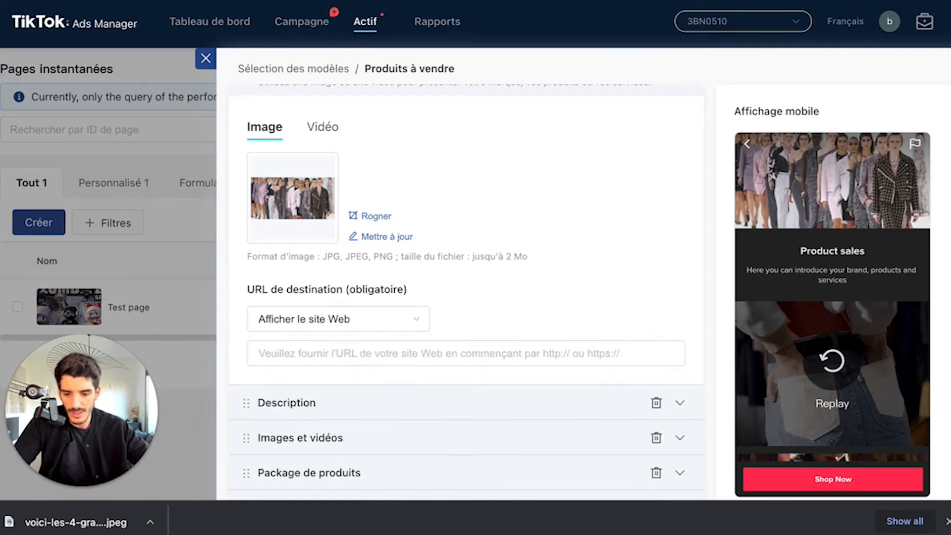
Step: Paste the website address as the required destination URL of the first image
{"action": "key", "text": "ctrl+t"}
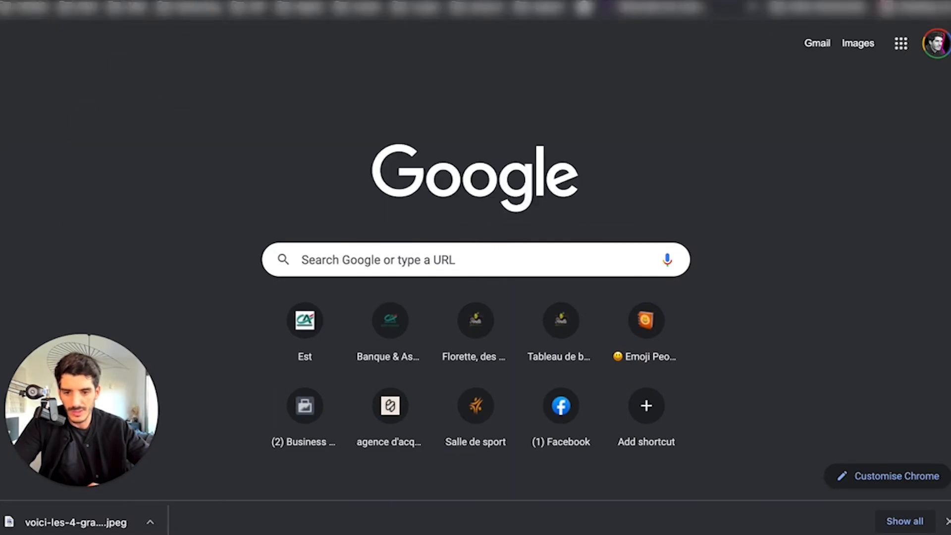
{"action": "key", "text": "ctrl+w"}
{"action": "left_click", "coordinate": [400, 350]}
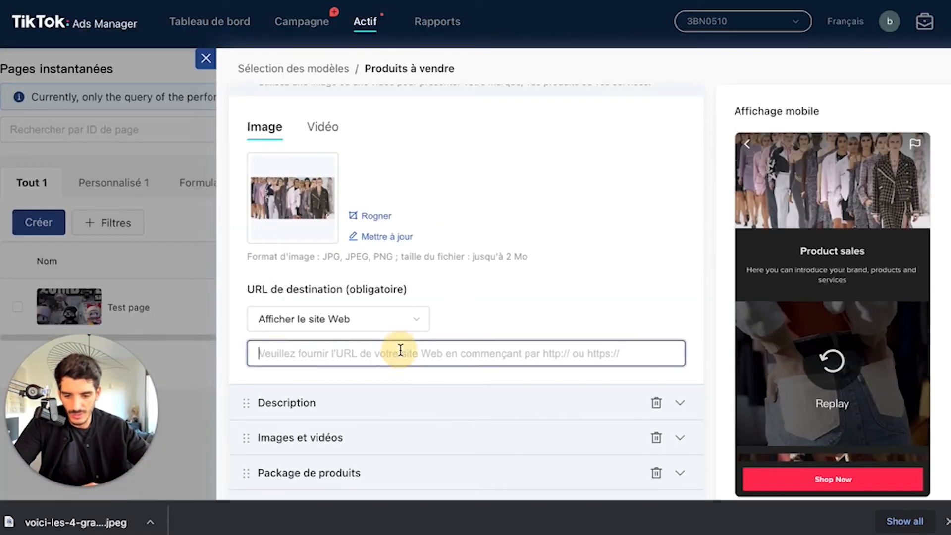
{"action": "type", "text": "https://socialdesk.fr/"}
Step: Change the title in the Description section to Nouvelle collection
{"action": "left_click", "coordinate": [341, 370]}
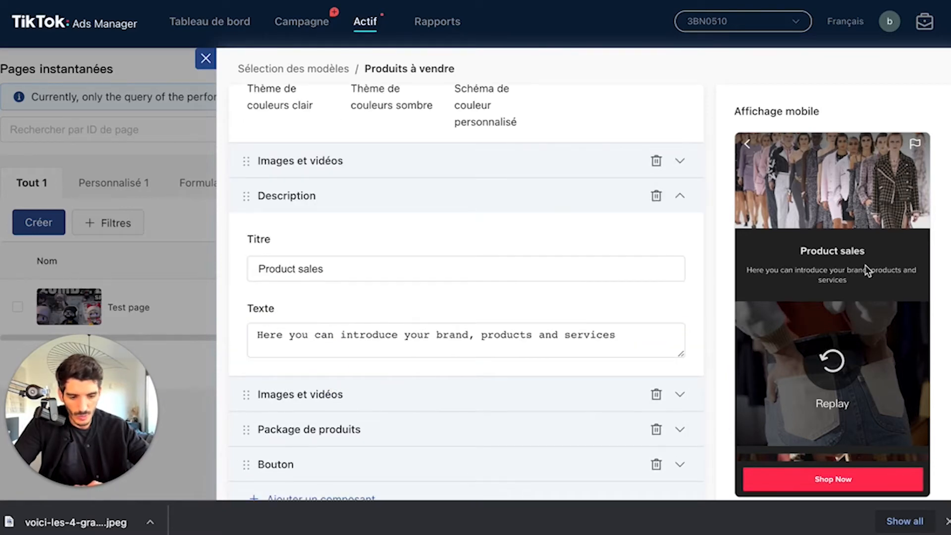
{"action": "left_click", "coordinate": [388, 268]}
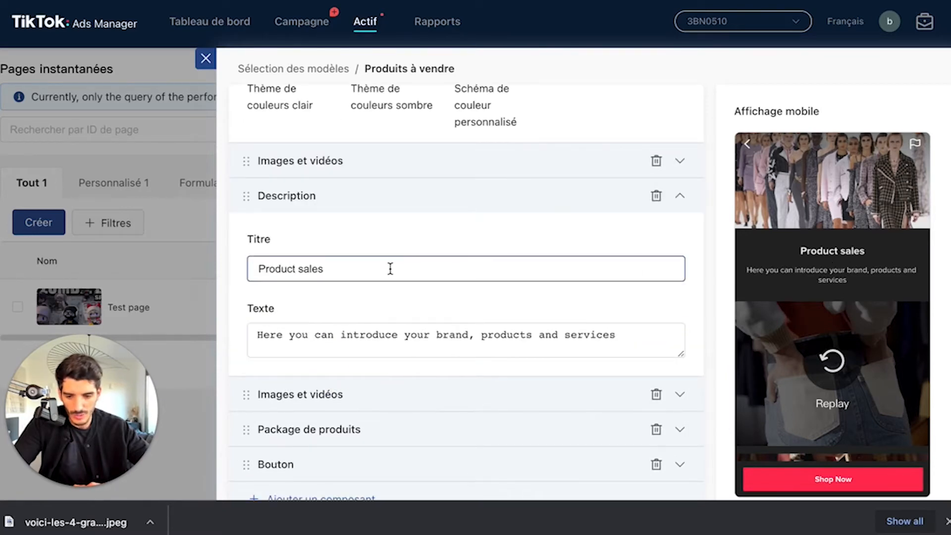
{"action": "triple_click", "coordinate": [306, 269]}
{"action": "type", "text": "Nouvelle collection"}
{"action": "triple_click", "coordinate": [325, 270]}
Step: Append the placeholder text "doifs idc sijdnjis dc" to the Description section's text
{"action": "triple_click", "coordinate": [365, 340]}
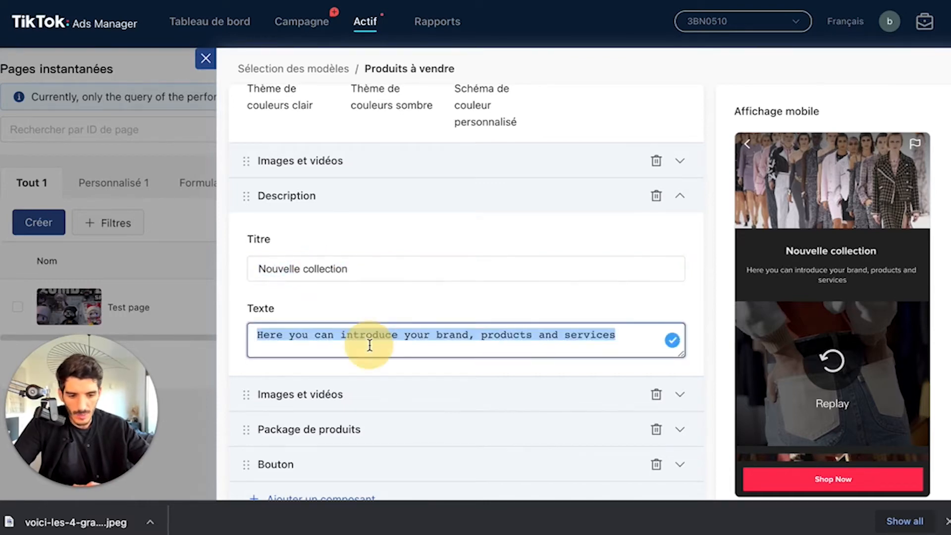
{"action": "left_click", "coordinate": [628, 341]}
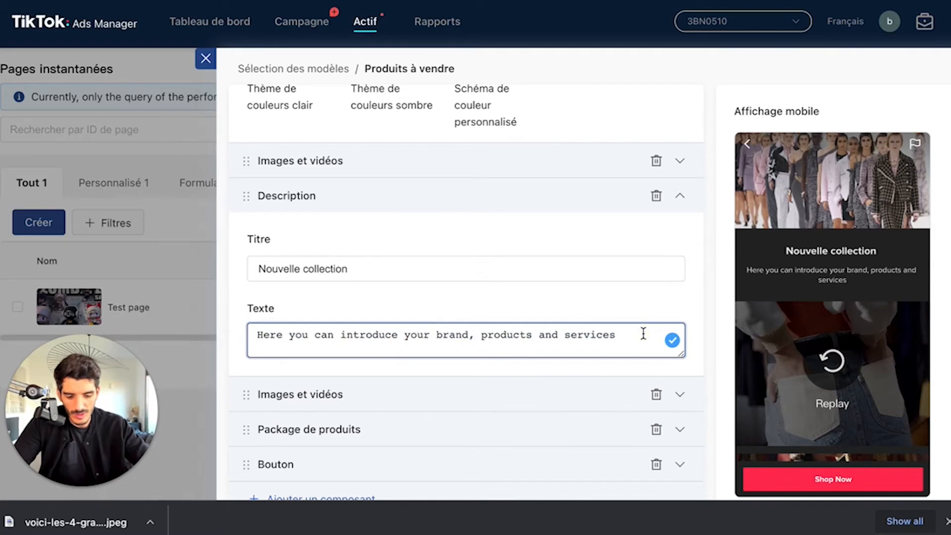
{"action": "type", "text": "doifs idc sijdnjis dc"}
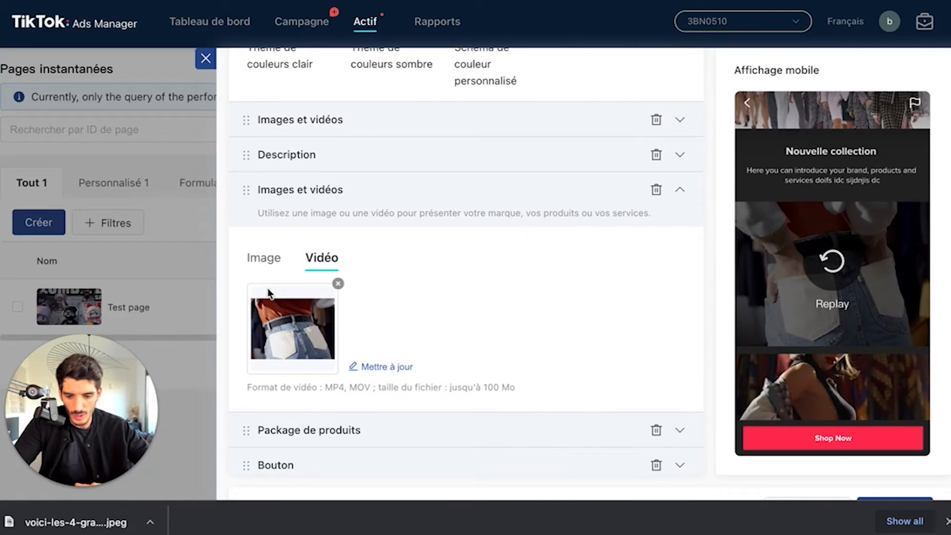
Step: Examine the video in the second Images et vidéos section and the product images in the Package de produits section
{"action": "scroll", "coordinate": [268, 296], "scroll_direction": "down", "scroll_amount": 1}
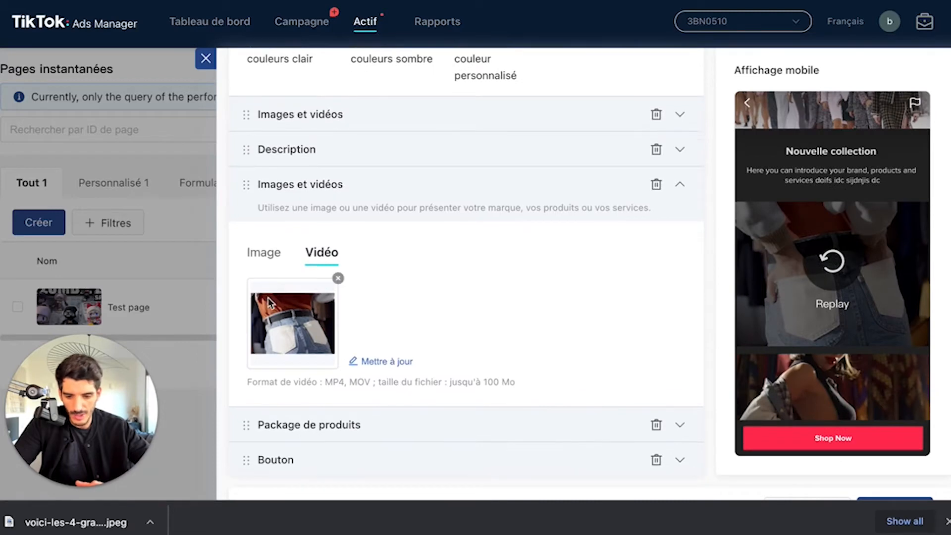
{"action": "scroll", "coordinate": [327, 296], "scroll_direction": "down", "scroll_amount": 1}
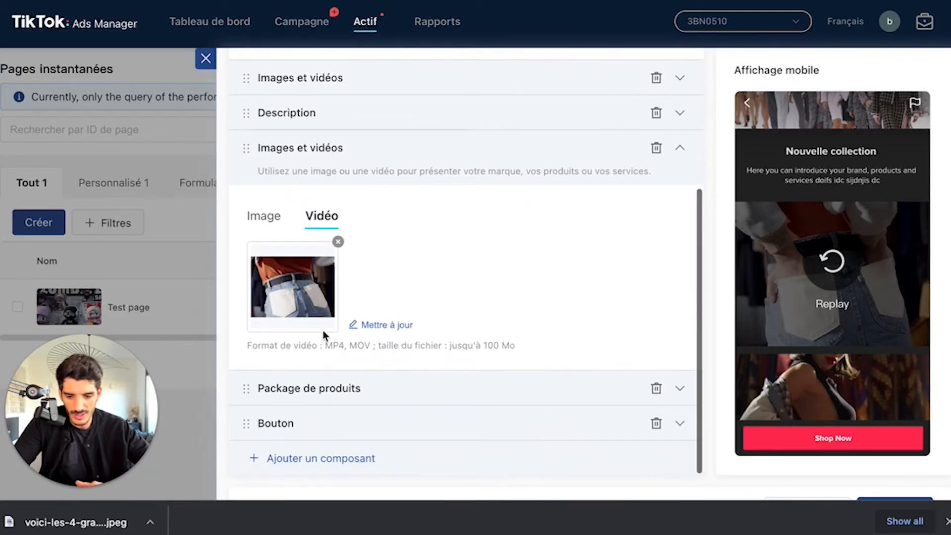
{"action": "left_click", "coordinate": [329, 389]}
{"action": "scroll", "coordinate": [408, 329], "scroll_direction": "down", "scroll_amount": 2}
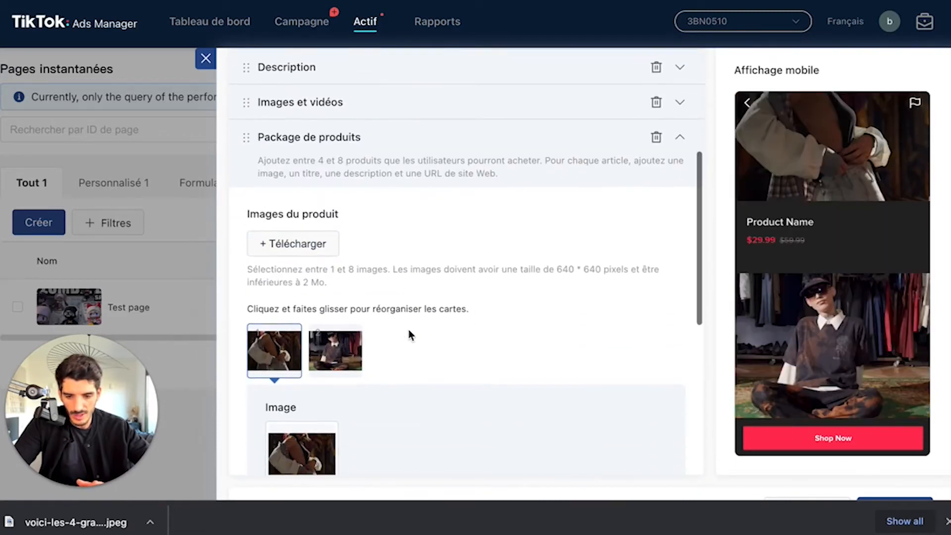
{"action": "scroll", "coordinate": [471, 291], "scroll_direction": "down", "scroll_amount": 3}
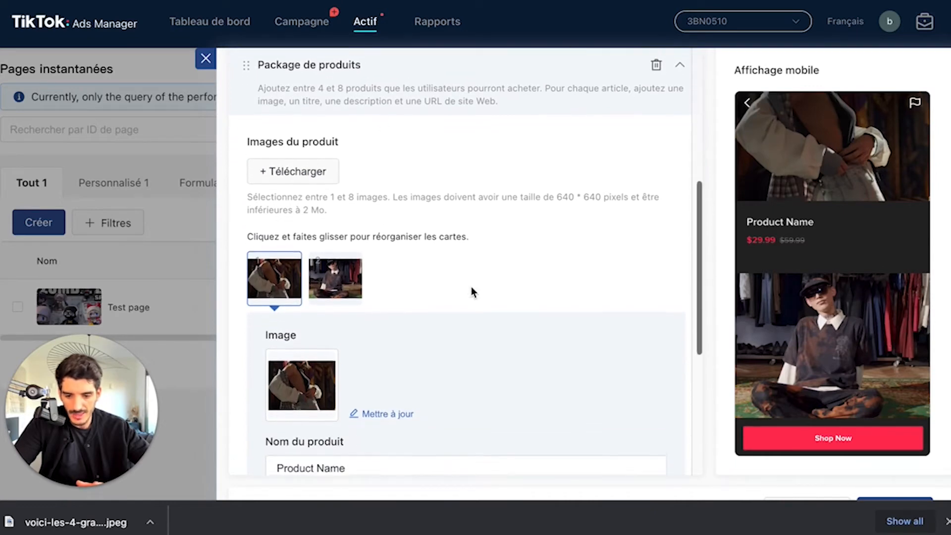
{"action": "scroll", "coordinate": [441, 313], "scroll_direction": "down", "scroll_amount": 1}
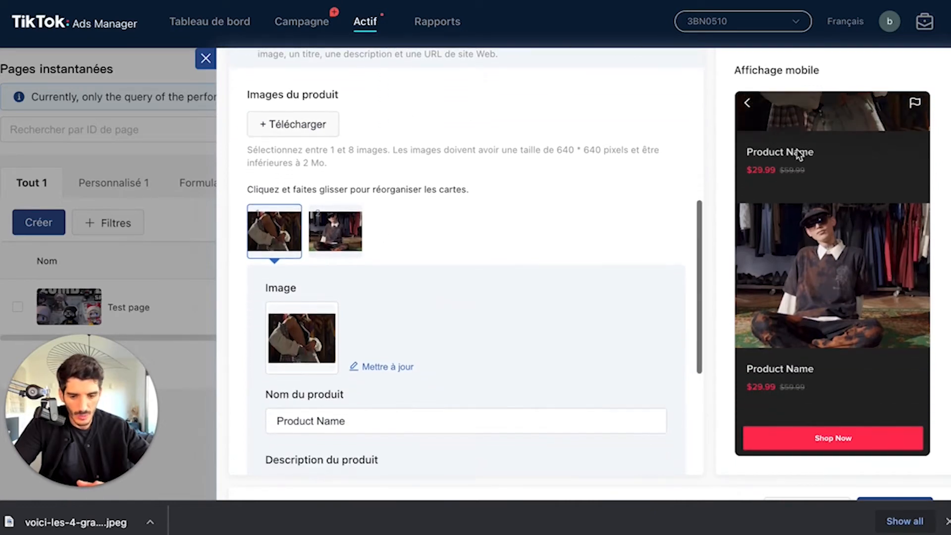
{"action": "scroll", "coordinate": [797, 160], "scroll_direction": "up", "scroll_amount": 3}
{"action": "scroll", "coordinate": [806, 281], "scroll_direction": "down", "scroll_amount": 2}
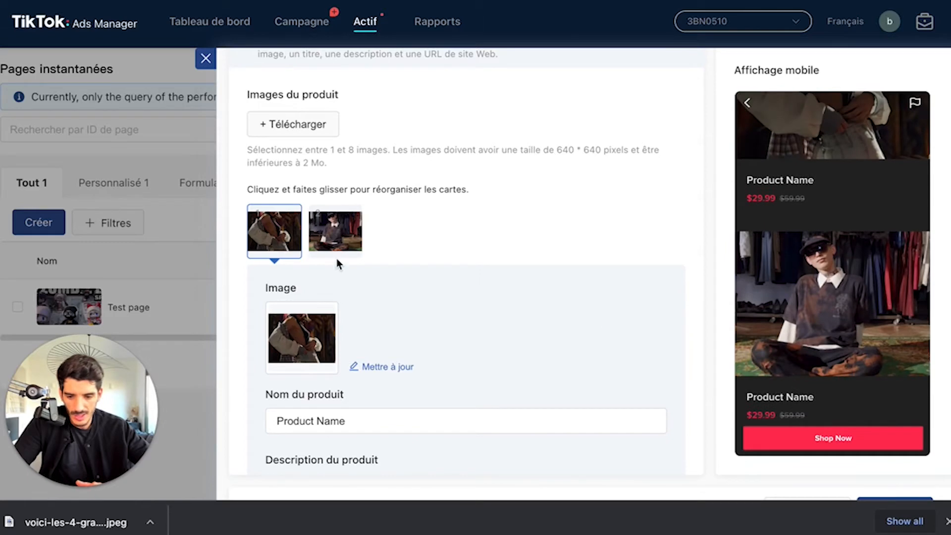
Step: Examine the first product's name, price labels and required destination URL fields in the Package de produits section
{"action": "scroll", "coordinate": [298, 304], "scroll_direction": "down", "scroll_amount": 4}
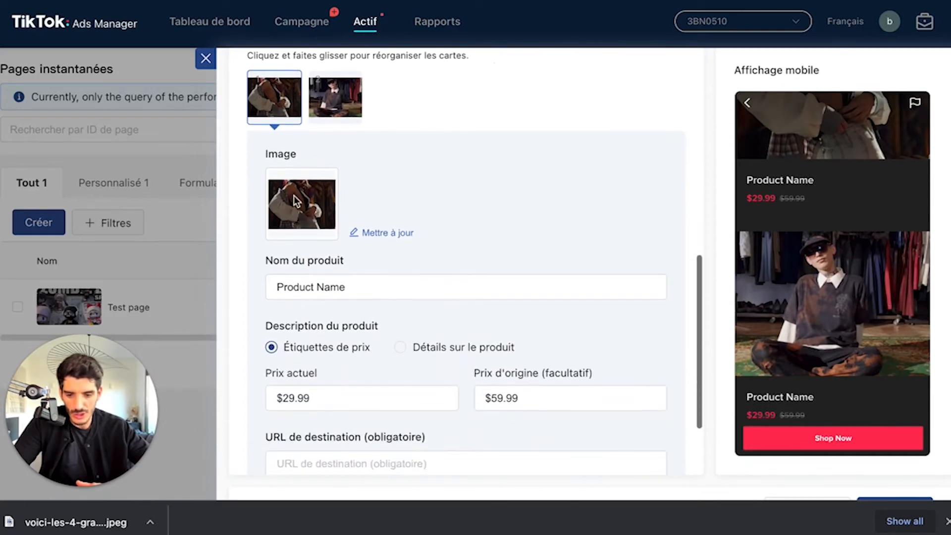
{"action": "double_click", "coordinate": [320, 287]}
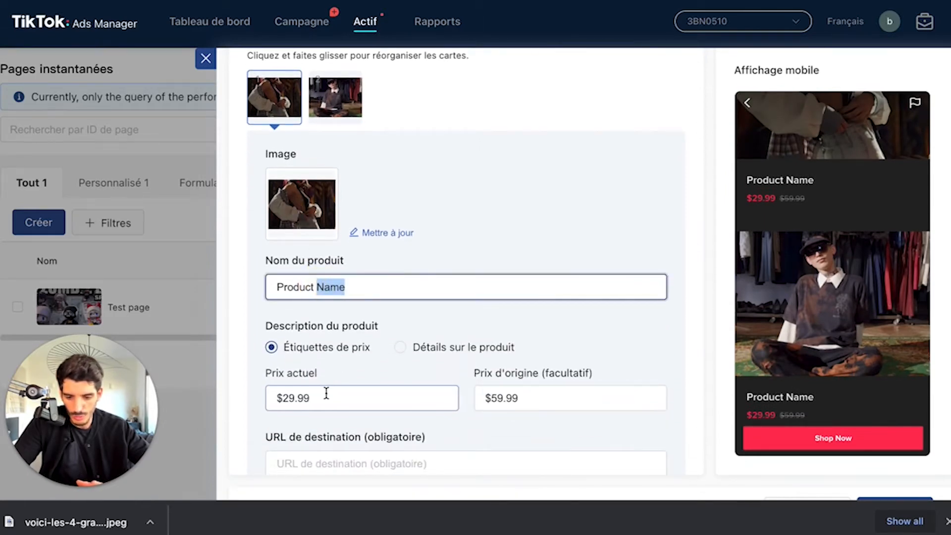
{"action": "scroll", "coordinate": [326, 393], "scroll_direction": "down", "scroll_amount": 2}
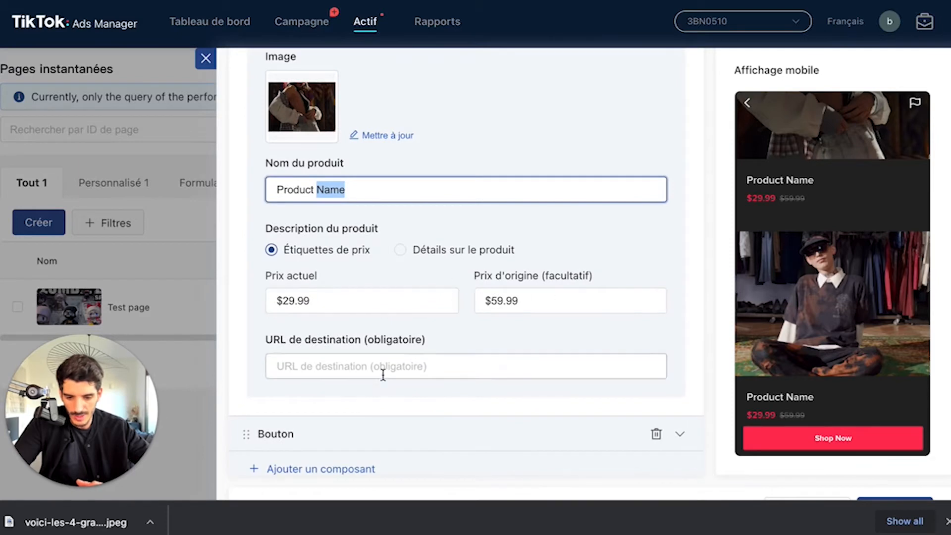
{"action": "left_click", "coordinate": [382, 372]}
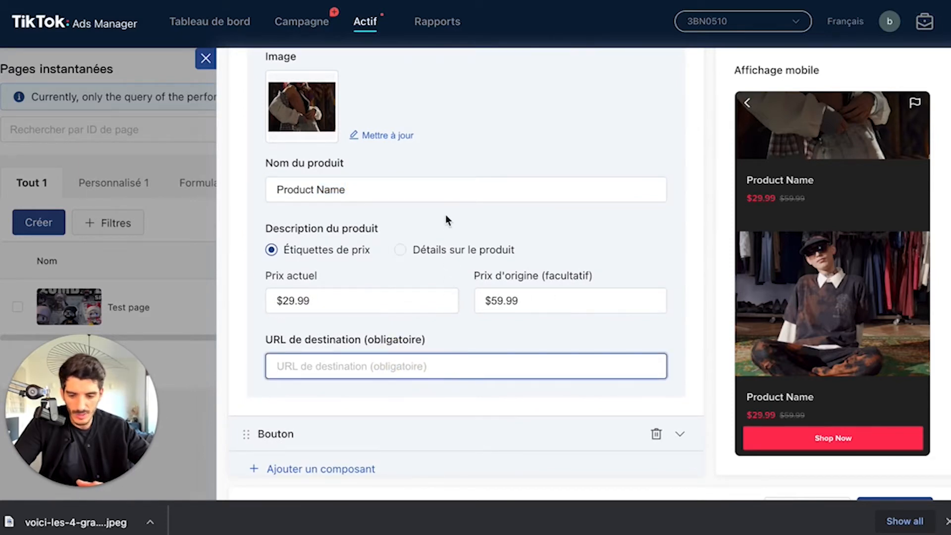
{"action": "scroll", "coordinate": [445, 215], "scroll_direction": "up", "scroll_amount": 8}
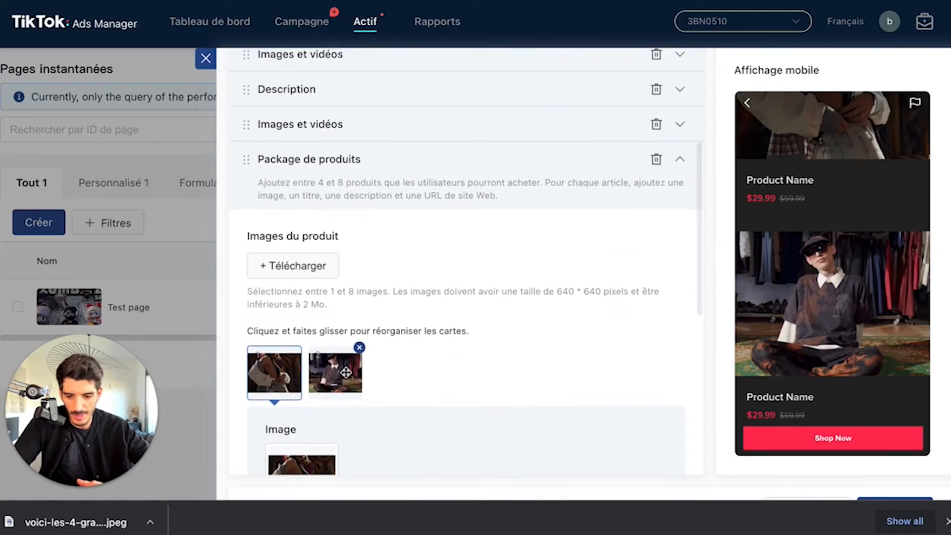
{"action": "scroll", "coordinate": [492, 304], "scroll_direction": "down", "scroll_amount": 8}
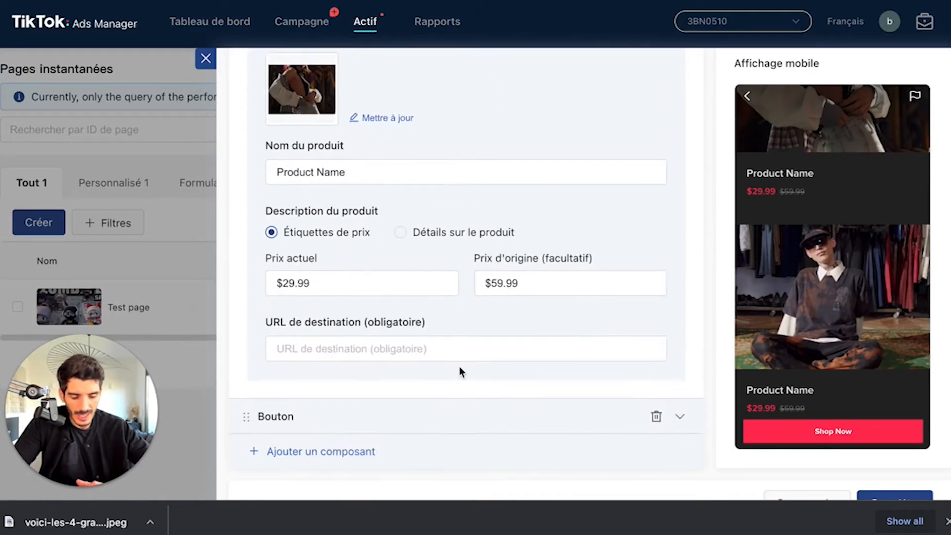
Step: Change the text of the button in the Bouton section to Acheter
{"action": "left_click", "coordinate": [397, 416]}
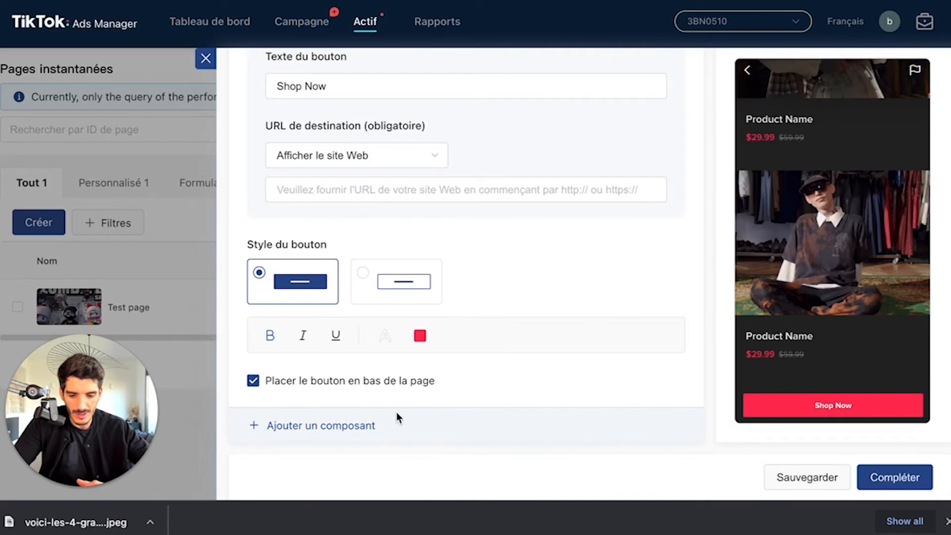
{"action": "scroll", "coordinate": [479, 272], "scroll_direction": "up", "scroll_amount": 3}
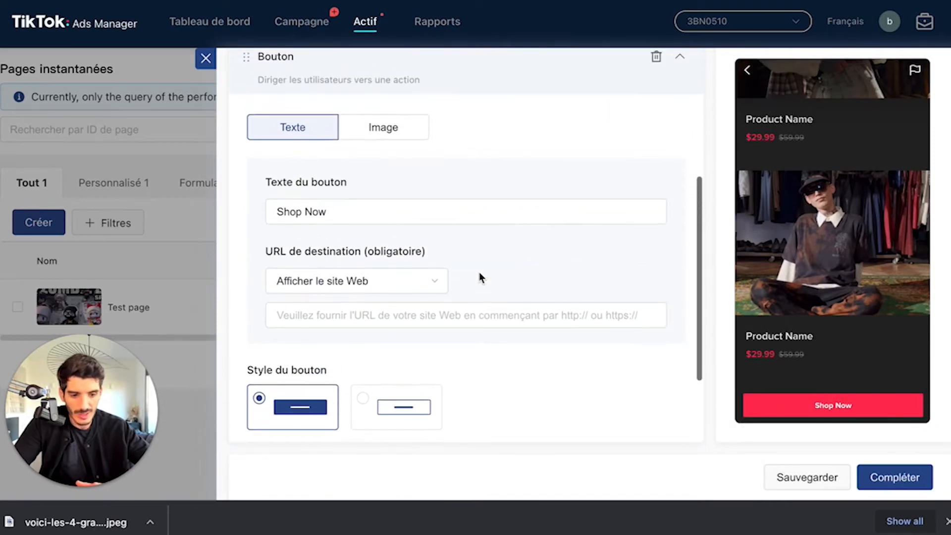
{"action": "scroll", "coordinate": [479, 272], "scroll_direction": "up", "scroll_amount": 2}
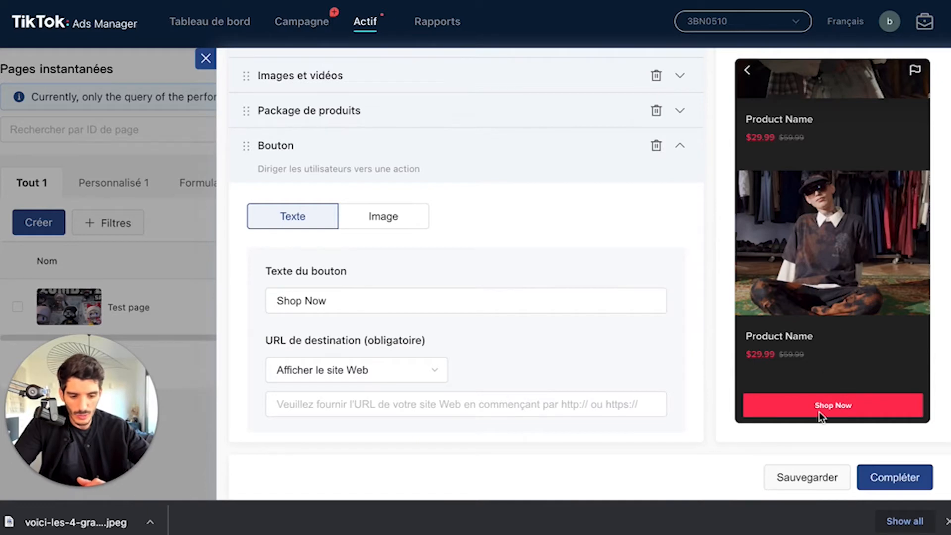
{"action": "triple_click", "coordinate": [315, 294]}
{"action": "type", "text": "Acheter"}
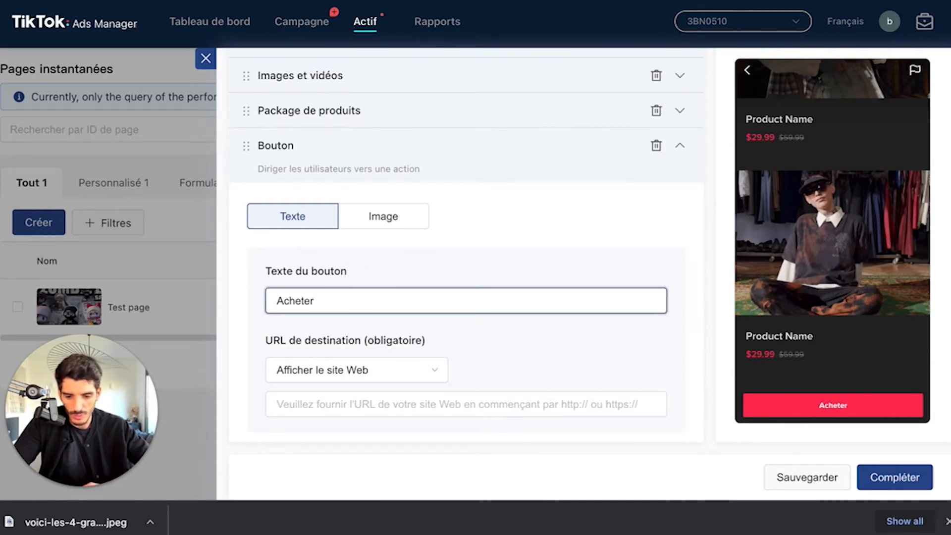
Step: Keep Afficher le site Web as the Acheter button's destination type and paste "Nouvelle collection" as its destination URL
{"action": "left_click", "coordinate": [405, 369]}
{"action": "left_click", "coordinate": [492, 403]}
{"action": "type", "text": "Nouvelle collection"}
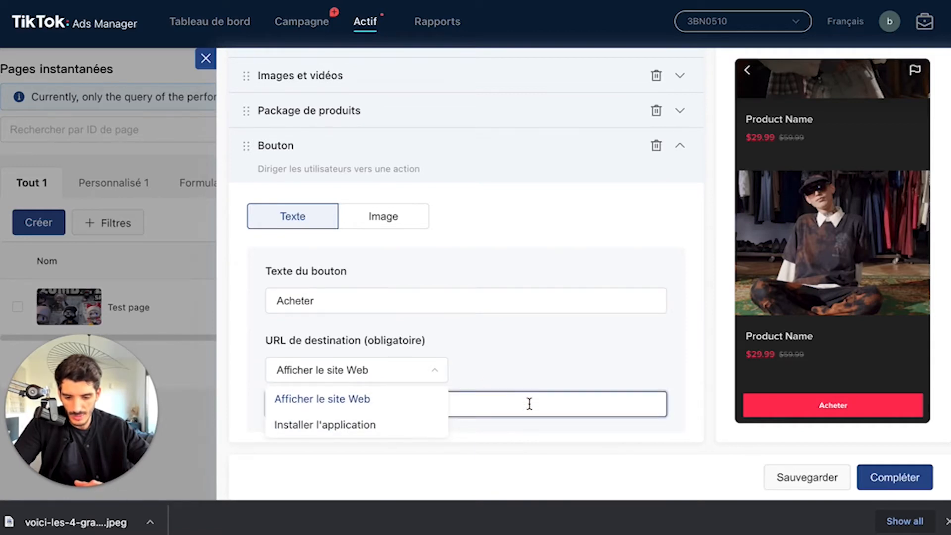
{"action": "left_click", "coordinate": [533, 374]}
Step: Keep the filled style for the Acheter button and set its colour to the recommended orange
{"action": "scroll", "coordinate": [413, 370], "scroll_direction": "down", "scroll_amount": 4}
{"action": "left_click", "coordinate": [378, 307]}
{"action": "left_click", "coordinate": [289, 318]}
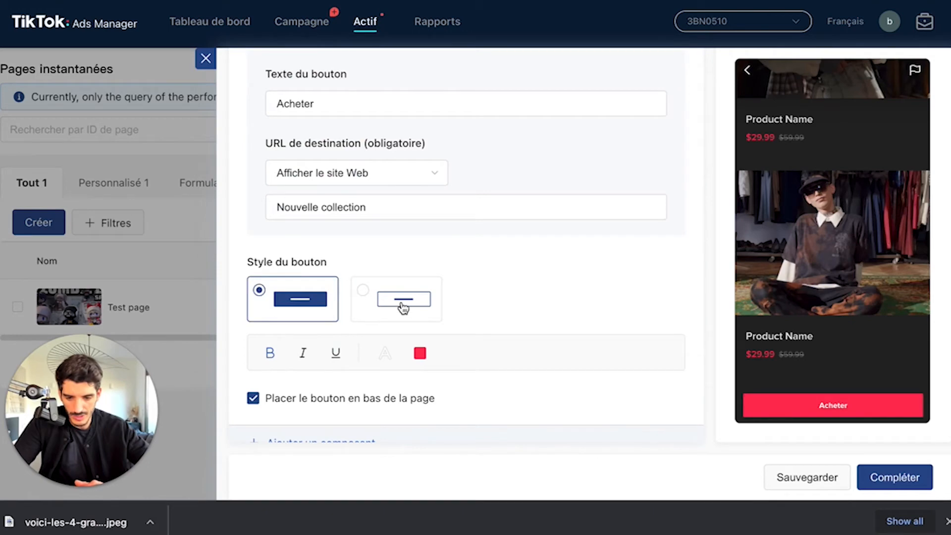
{"action": "left_click", "coordinate": [421, 353]}
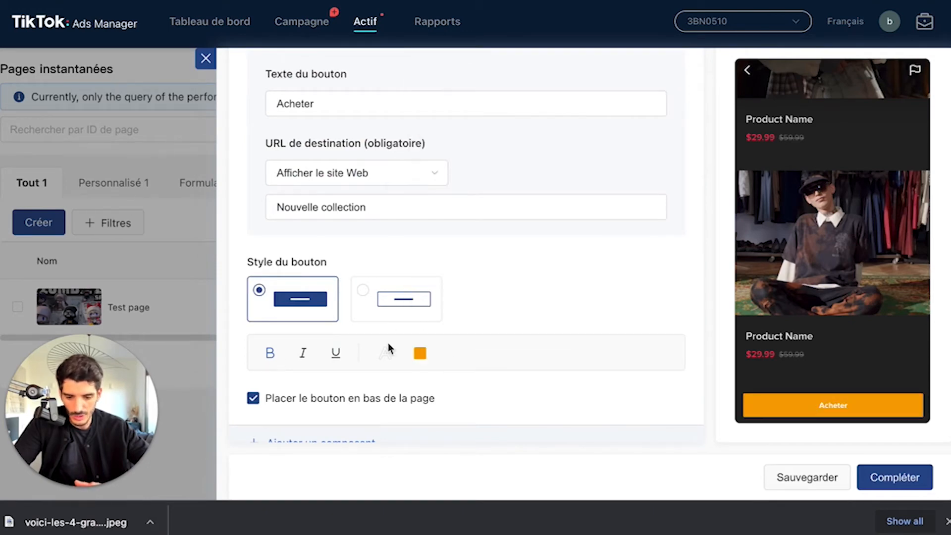
{"action": "scroll", "coordinate": [387, 343], "scroll_direction": "down", "scroll_amount": 1}
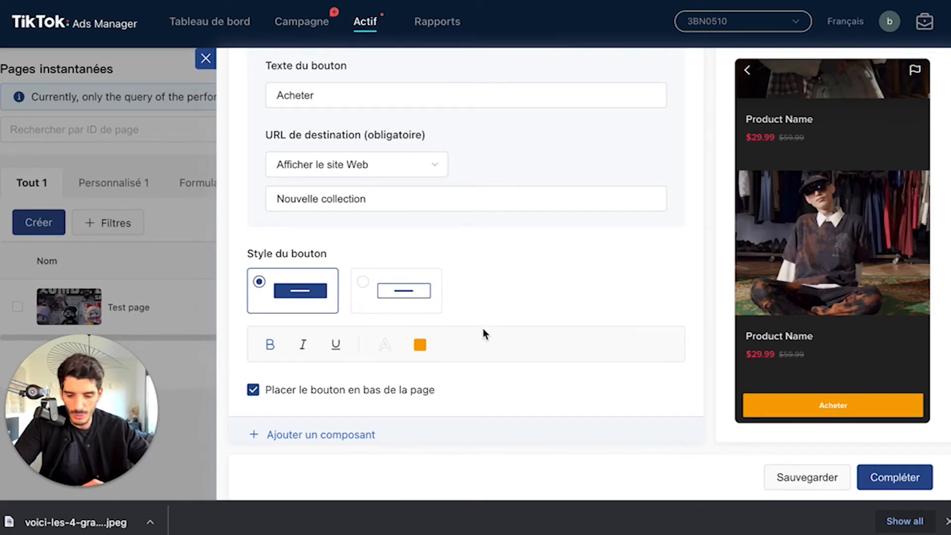
{"action": "scroll", "coordinate": [405, 370], "scroll_direction": "down", "scroll_amount": 1}
Step: Move the Bouton component directly below the Description component and collapse it
{"action": "scroll", "coordinate": [395, 270], "scroll_direction": "up", "scroll_amount": 6}
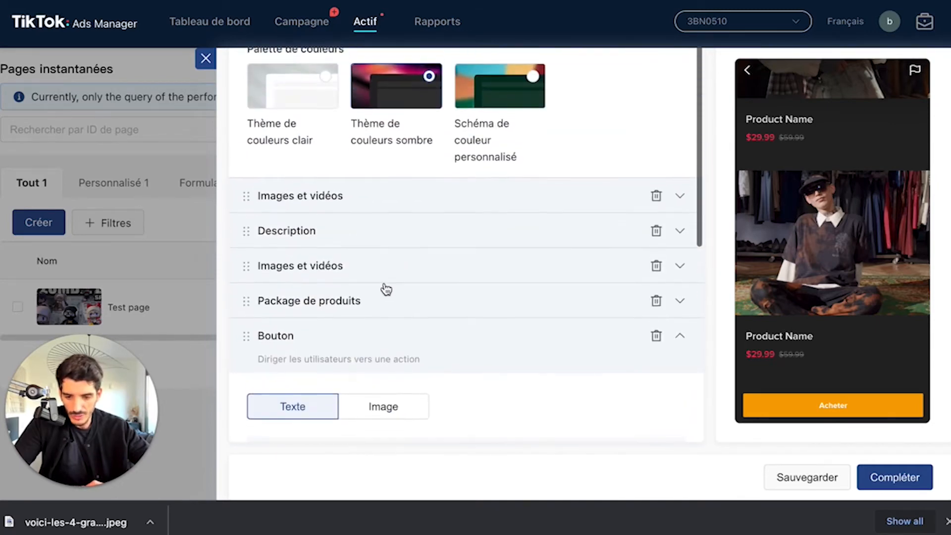
{"action": "left_click_drag", "start_coordinate": [246, 336], "coordinate": [302, 249]}
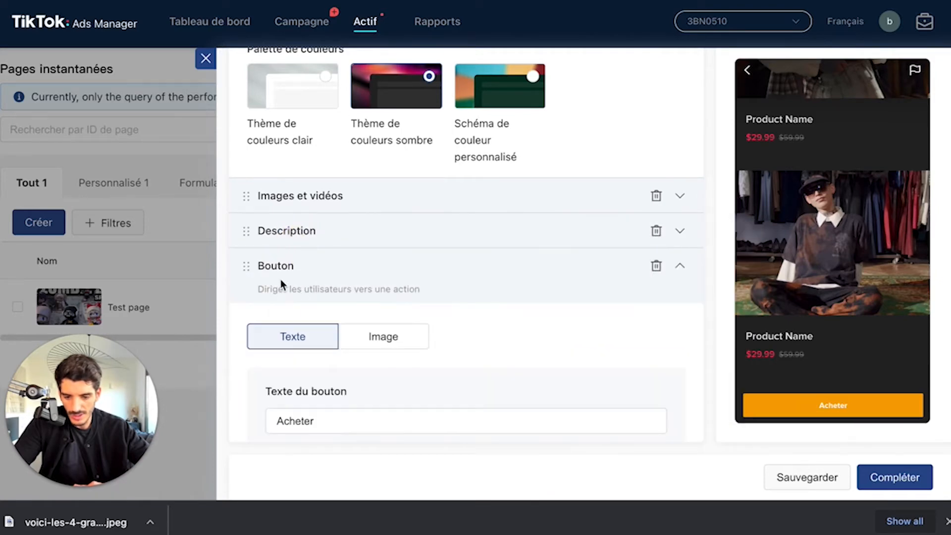
{"action": "left_click", "coordinate": [679, 265]}
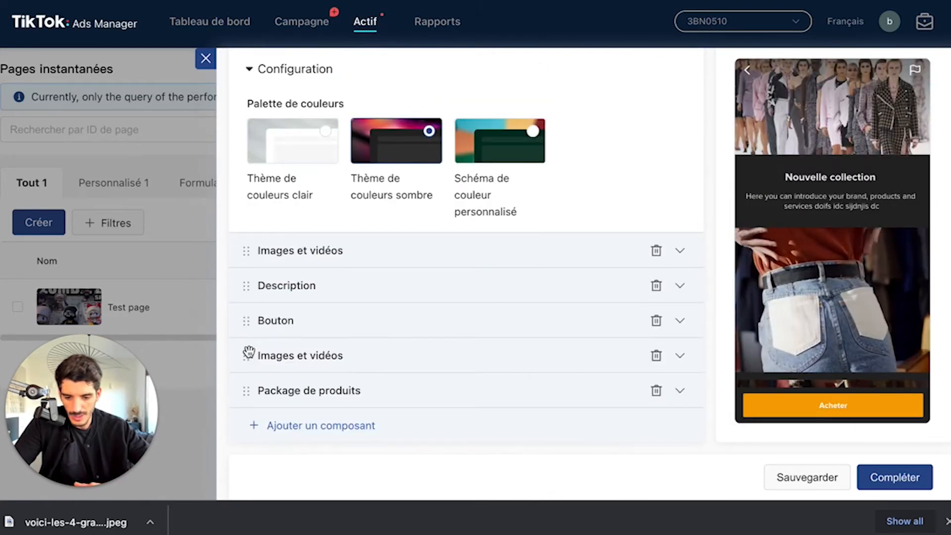
Step: Move the second Images et vidéos component above Bouton, and place Description above the first Images et vidéos component
{"action": "left_click_drag", "start_coordinate": [246, 353], "coordinate": [287, 309]}
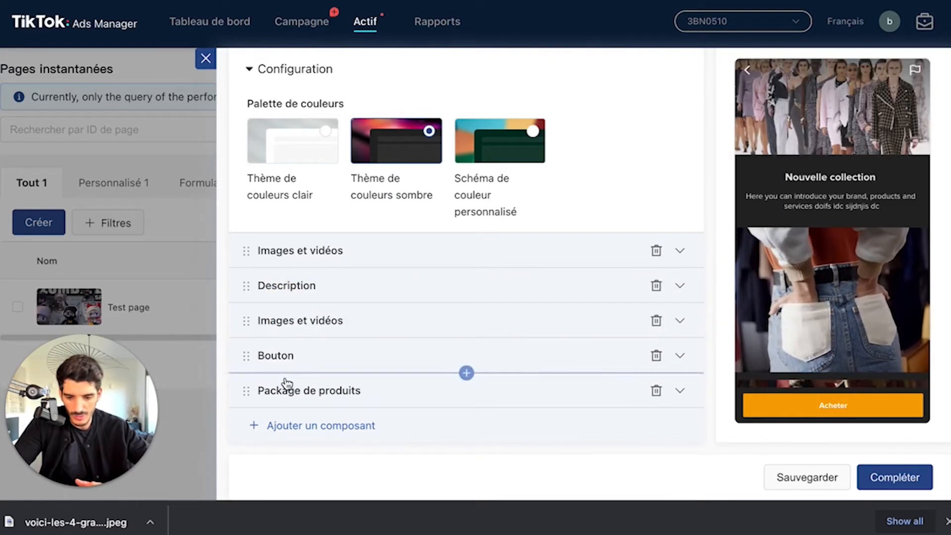
{"action": "left_click_drag", "start_coordinate": [294, 296], "coordinate": [302, 239]}
{"action": "scroll", "coordinate": [835, 228], "scroll_direction": "up", "scroll_amount": 1}
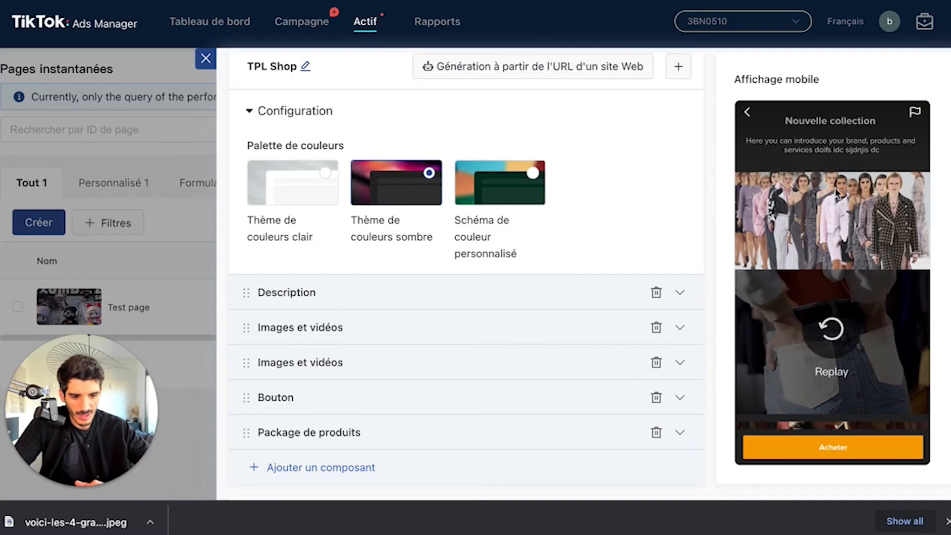
{"action": "scroll", "coordinate": [427, 419], "scroll_direction": "down", "scroll_amount": 1}
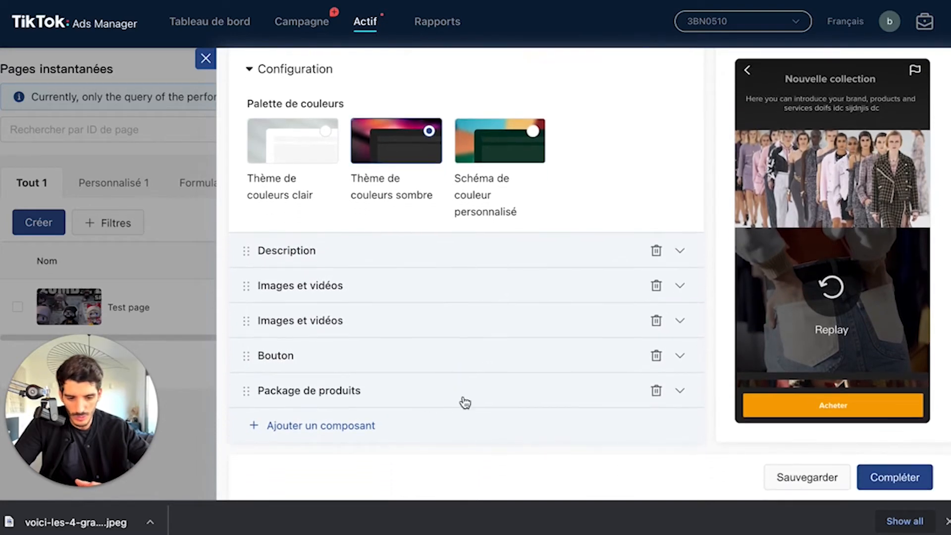
Step: Add a Carrousel component and upload the fashion runway image as its first card, accepting the full 1200 x 600 px crop
{"action": "left_click", "coordinate": [324, 429]}
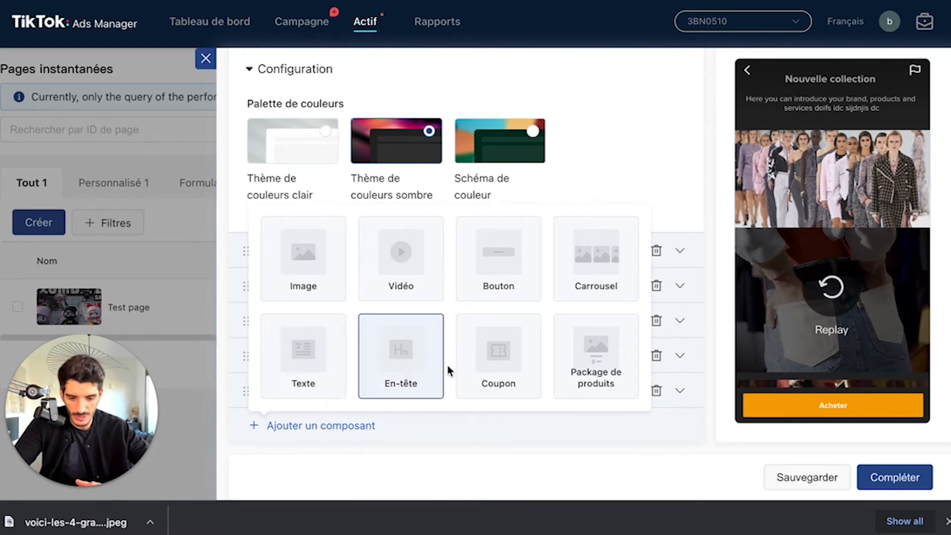
{"action": "left_click", "coordinate": [597, 253]}
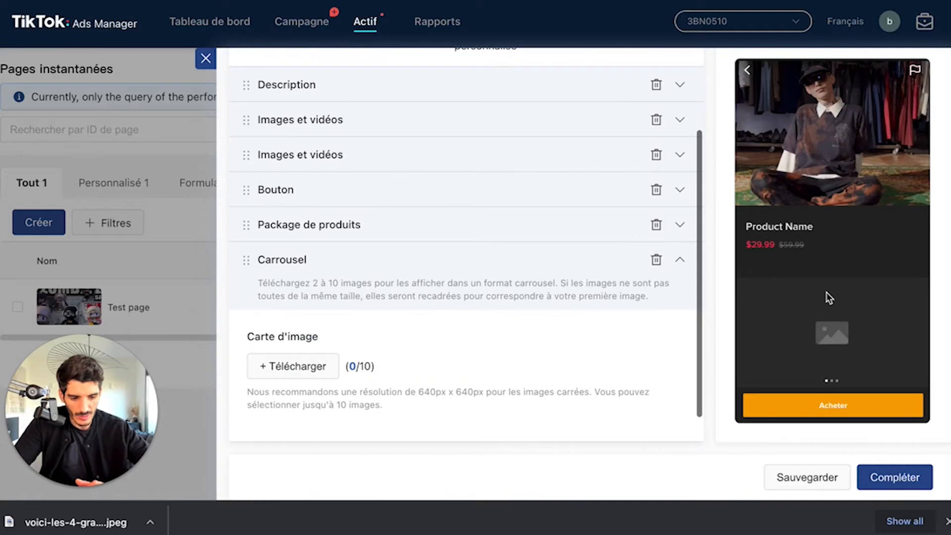
{"action": "left_click", "coordinate": [308, 370]}
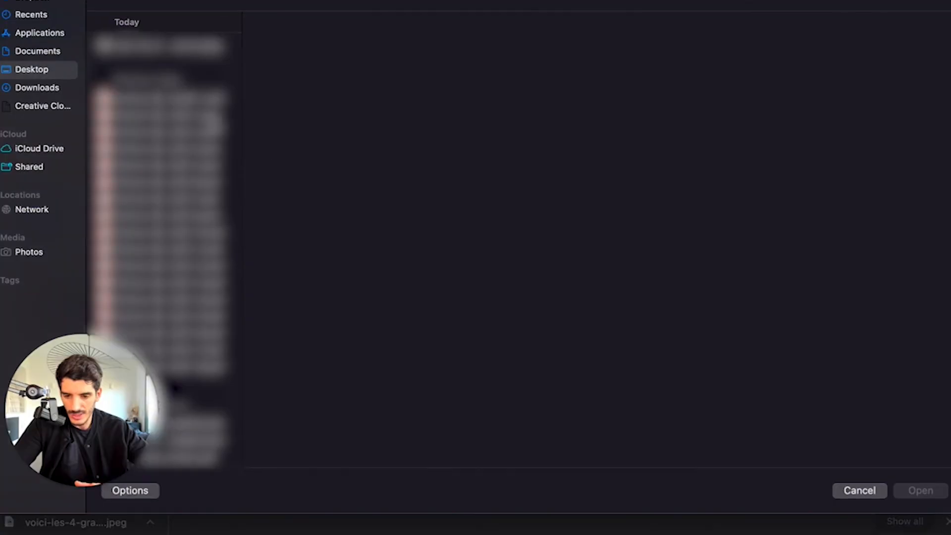
{"action": "left_click", "coordinate": [181, 45]}
{"action": "left_click", "coordinate": [926, 495]}
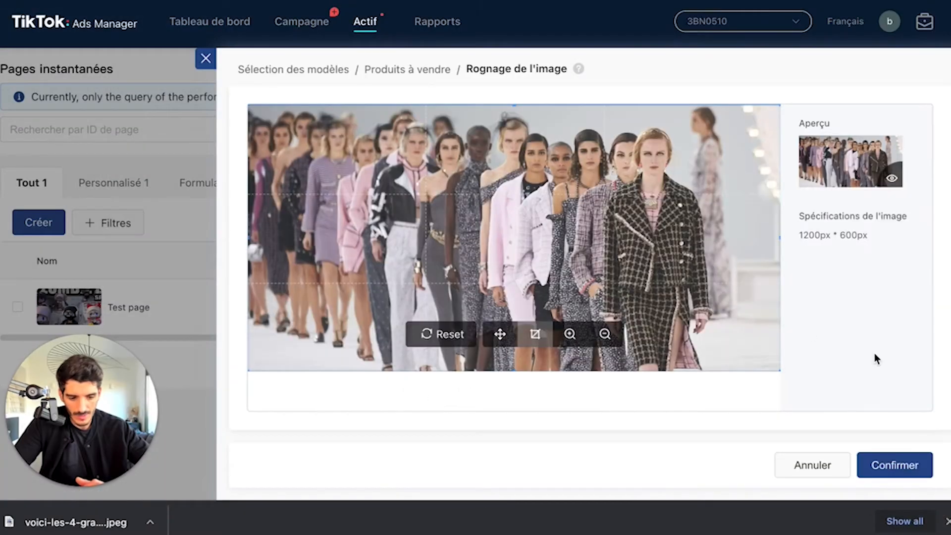
{"action": "left_click", "coordinate": [890, 464]}
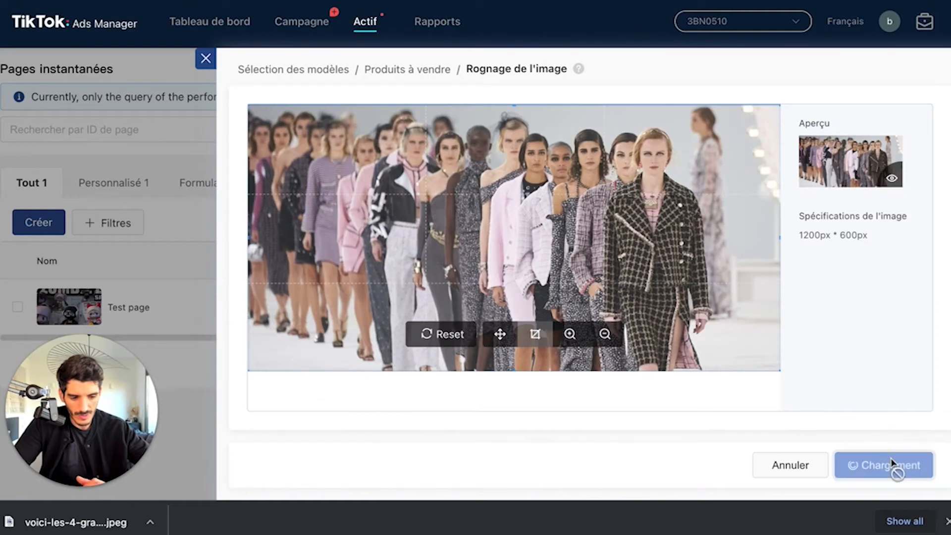
Step: Upload the store shelves image from the Desktop as the second card of the Carrousel component
{"action": "scroll", "coordinate": [821, 381], "scroll_direction": "down", "scroll_amount": 2}
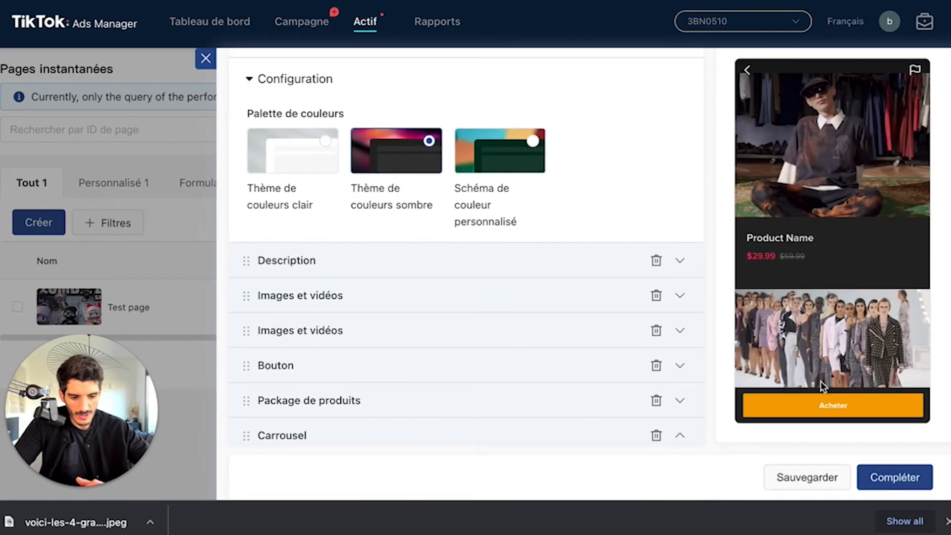
{"action": "scroll", "coordinate": [446, 312], "scroll_direction": "down", "scroll_amount": 10}
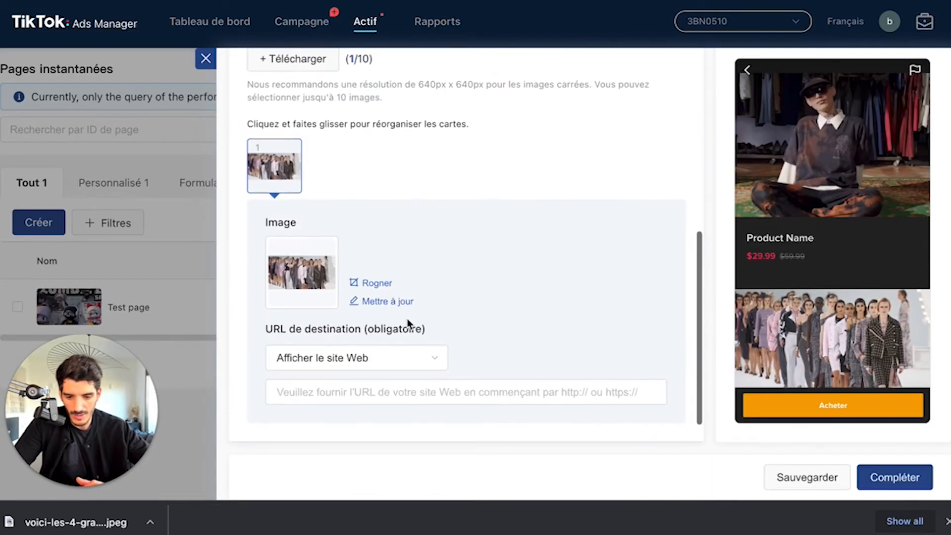
{"action": "scroll", "coordinate": [407, 319], "scroll_direction": "up", "scroll_amount": 3}
{"action": "left_click", "coordinate": [298, 138]}
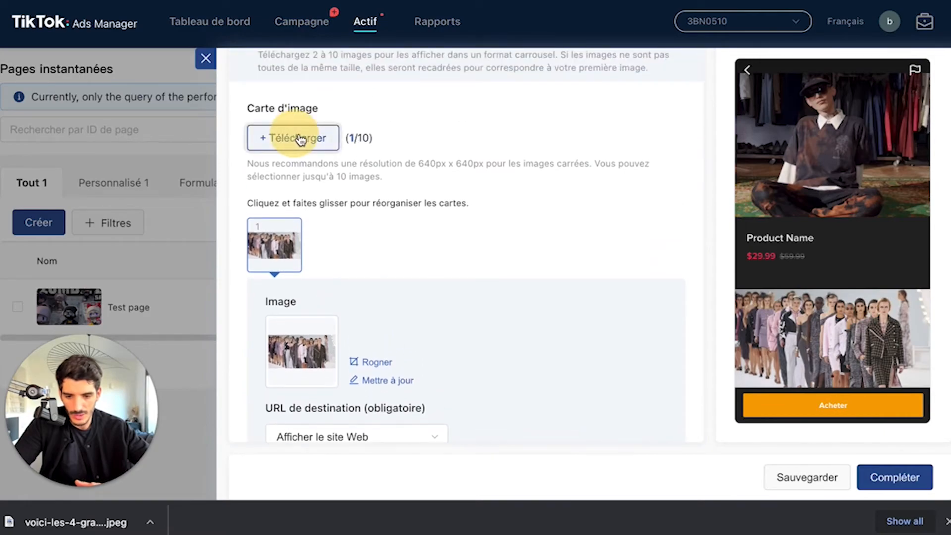
{"action": "scroll", "coordinate": [184, 275], "scroll_direction": "down", "scroll_amount": 15}
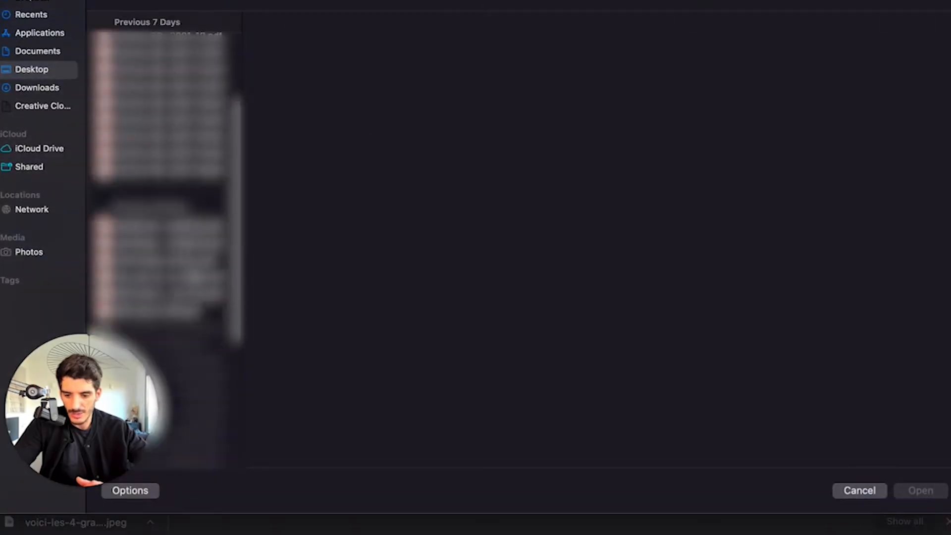
{"action": "left_click", "coordinate": [166, 208]}
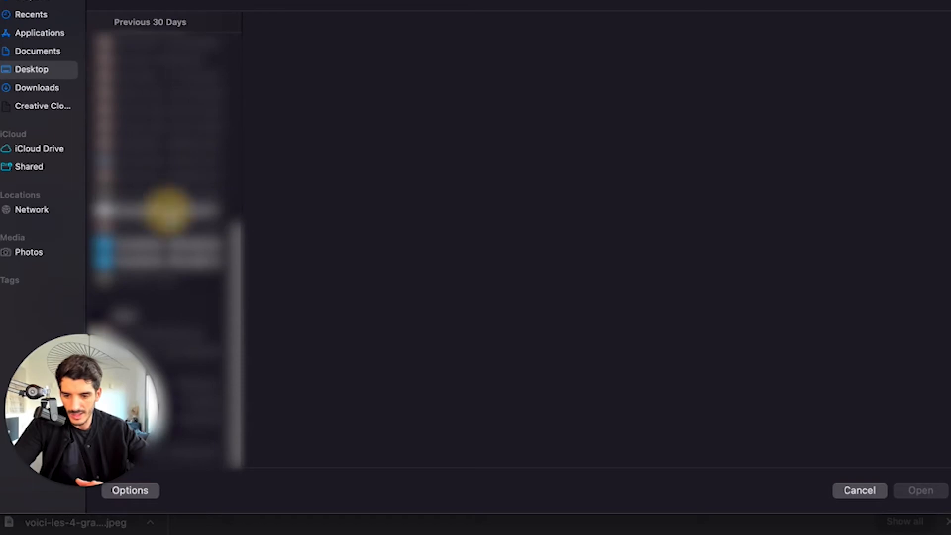
{"action": "left_click", "coordinate": [54, 69]}
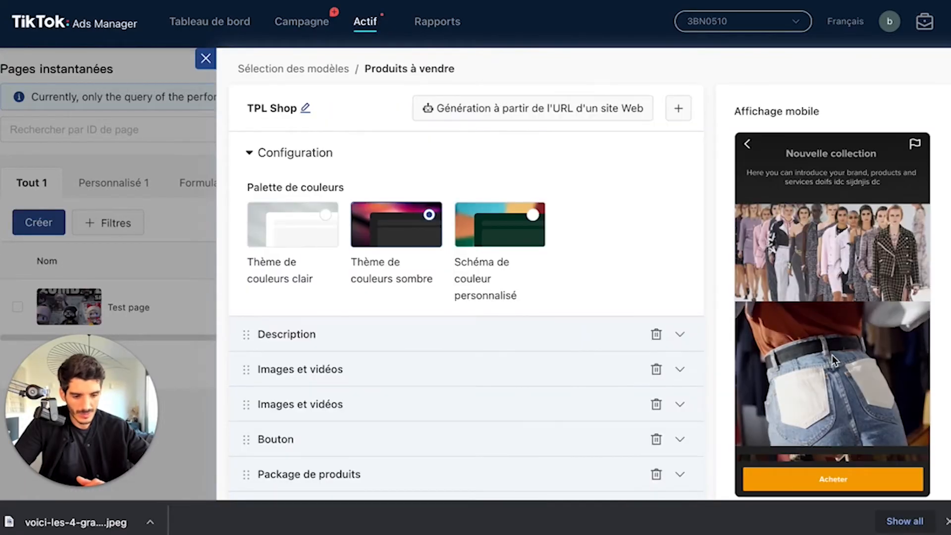
Step: Swipe between the carousel cards in the mobile preview to check how they display
{"action": "scroll", "coordinate": [831, 355], "scroll_direction": "down", "scroll_amount": 5}
{"action": "scroll", "coordinate": [833, 356], "scroll_direction": "down", "scroll_amount": 2}
{"action": "left_click_drag", "start_coordinate": [889, 354], "coordinate": [752, 358]}
{"action": "left_click_drag", "start_coordinate": [818, 357], "coordinate": [912, 356]}
Step: Add a Coupon component below the carousel and set its language to Français
{"action": "scroll", "coordinate": [331, 311], "scroll_direction": "down", "scroll_amount": 10}
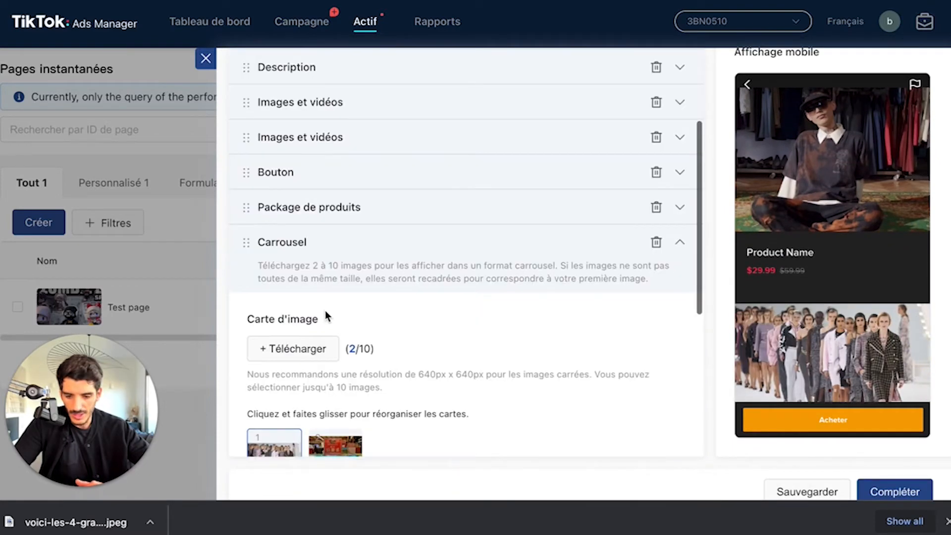
{"action": "left_click", "coordinate": [319, 441]}
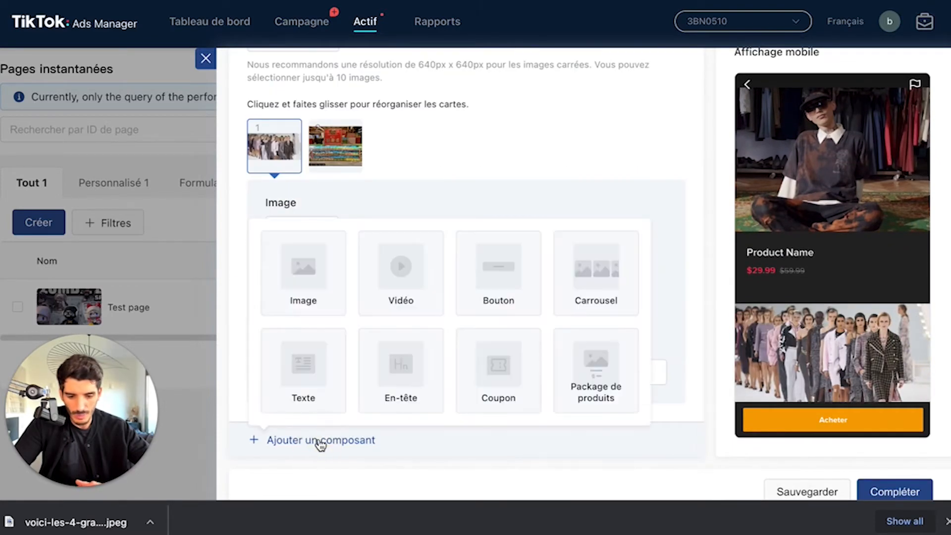
{"action": "left_click", "coordinate": [495, 370]}
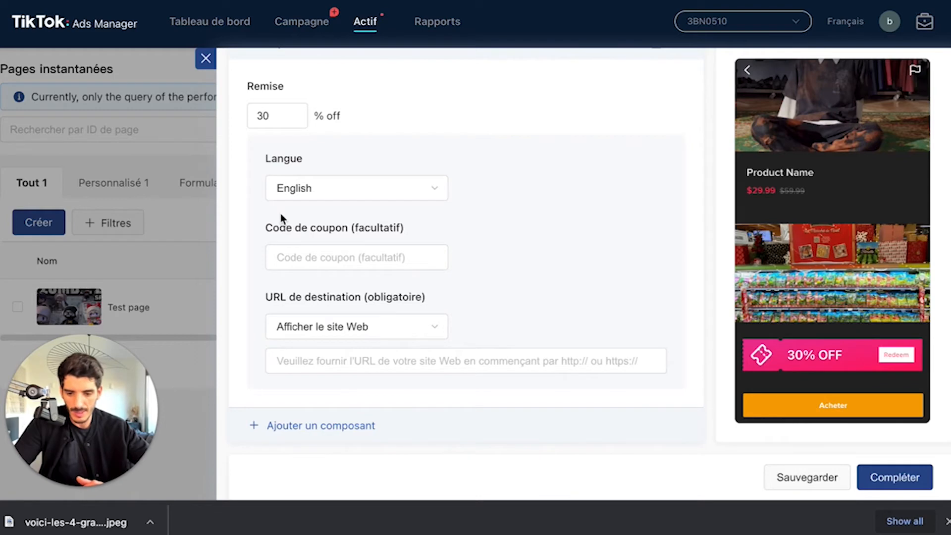
{"action": "left_click", "coordinate": [334, 189]}
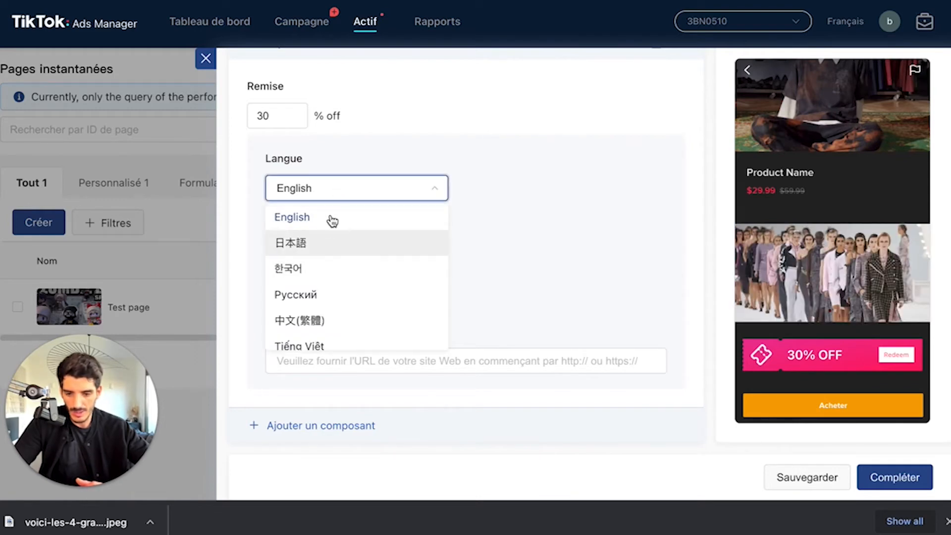
{"action": "scroll", "coordinate": [397, 316], "scroll_direction": "down", "scroll_amount": 5}
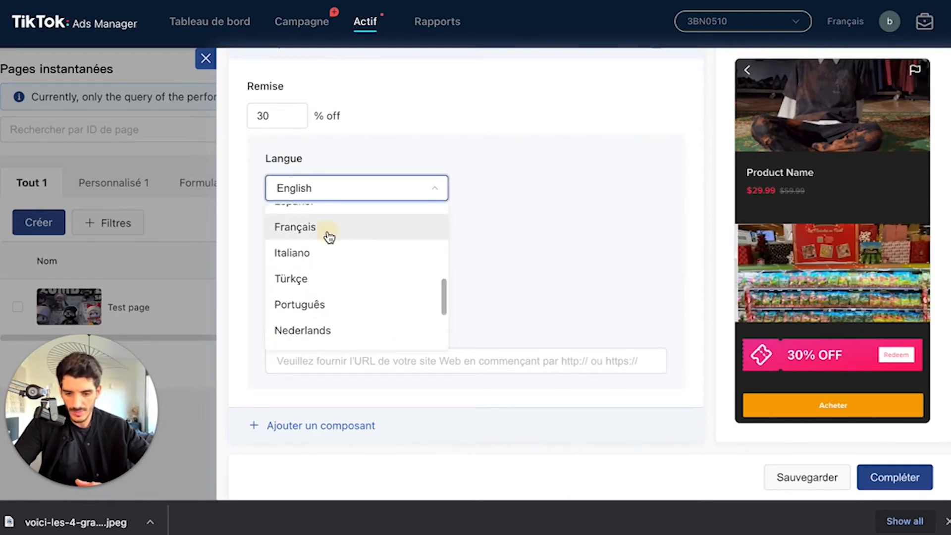
{"action": "left_click", "coordinate": [329, 236]}
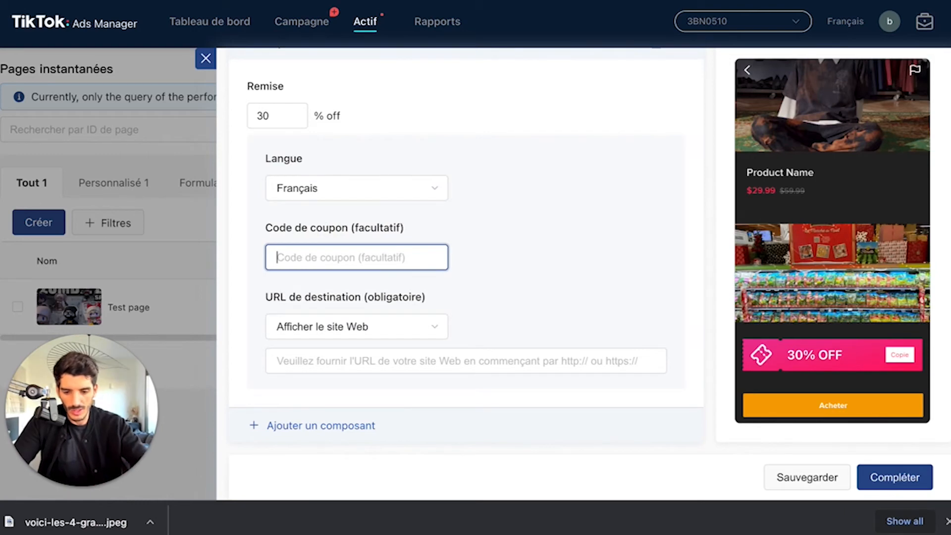
{"action": "type", "text": "8765T7G78"}
{"action": "left_click", "coordinate": [418, 330]}
{"action": "left_click", "coordinate": [490, 306]}
{"action": "left_click", "coordinate": [409, 361]}
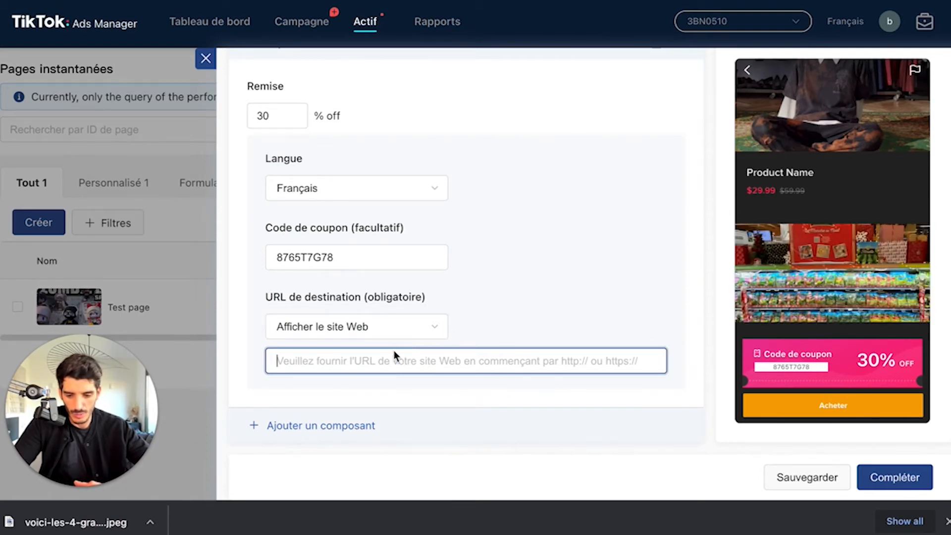
{"action": "type", "text": "Nouvelle collection"}
{"action": "left_click", "coordinate": [486, 392]}
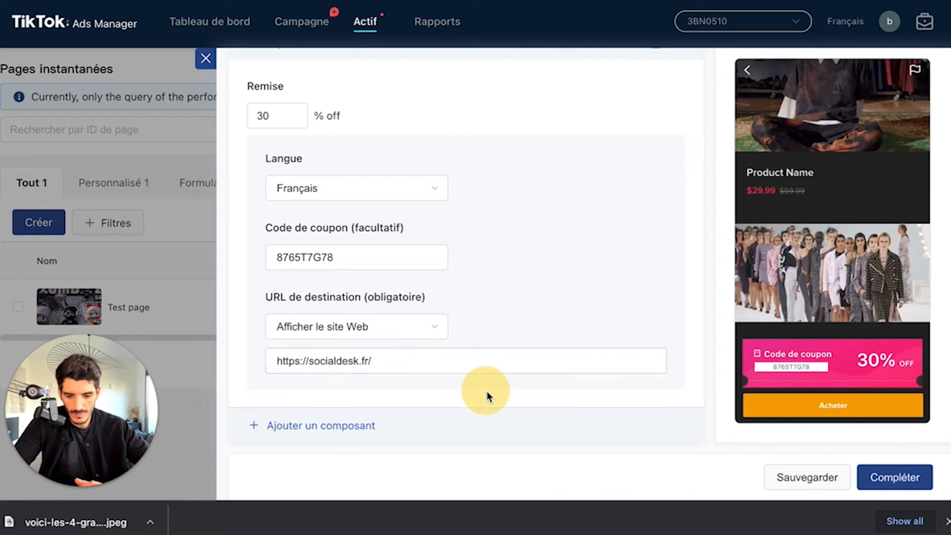
{"action": "scroll", "coordinate": [636, 338], "scroll_direction": "up", "scroll_amount": 2}
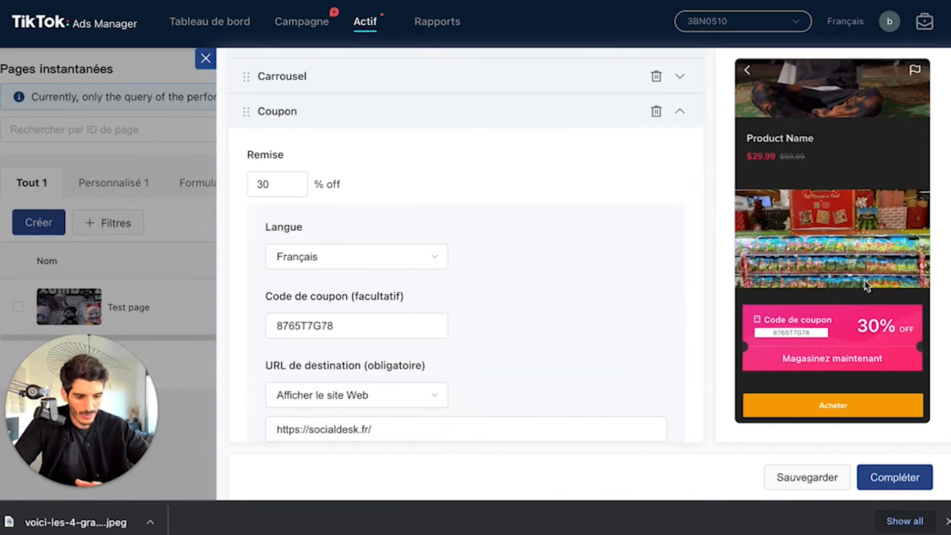
Step: Generate the instant page's content automatically from the Socialdesk website URL
{"action": "scroll", "coordinate": [676, 227], "scroll_direction": "up", "scroll_amount": 3}
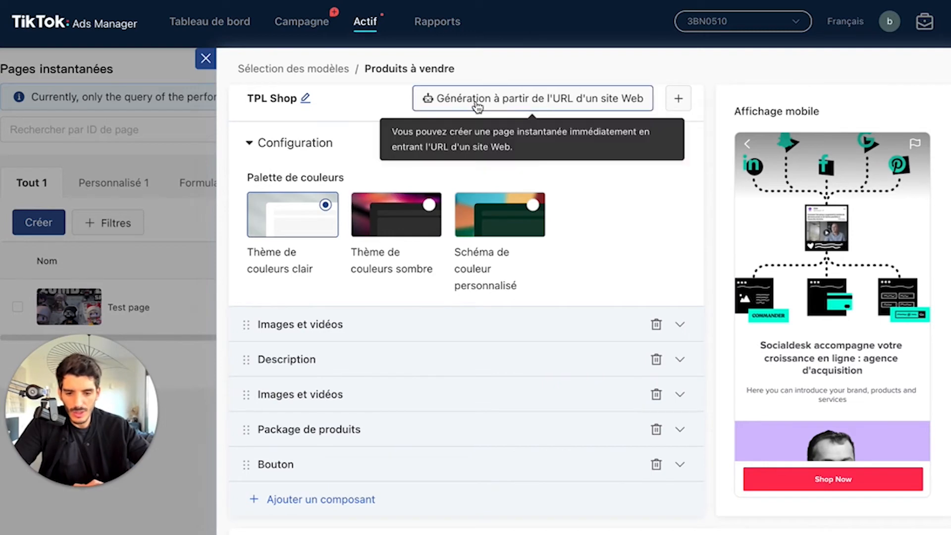
{"action": "scroll", "coordinate": [510, 117], "scroll_direction": "up", "scroll_amount": 1}
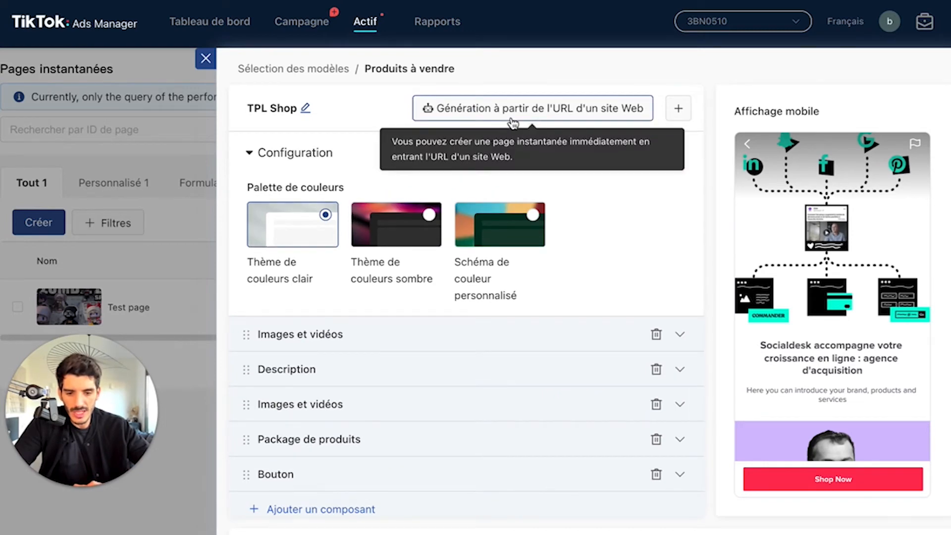
{"action": "left_click", "coordinate": [532, 113]}
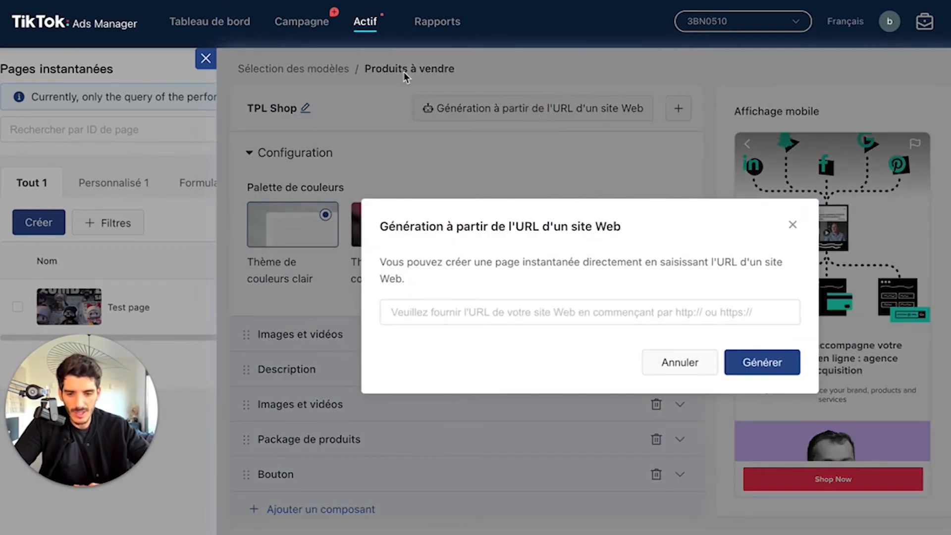
{"action": "left_click", "coordinate": [480, 312]}
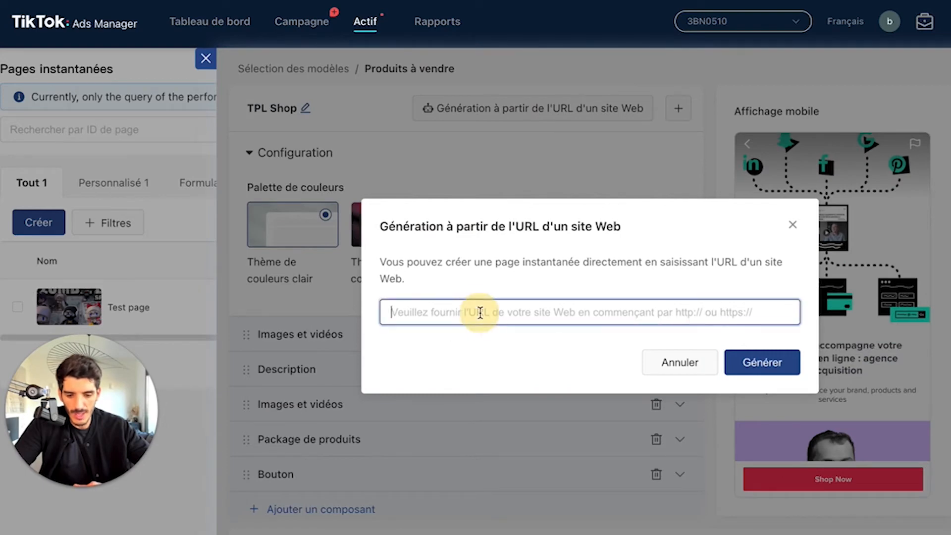
{"action": "type", "text": "https://socialdesk.fr/"}
{"action": "left_click", "coordinate": [759, 374]}
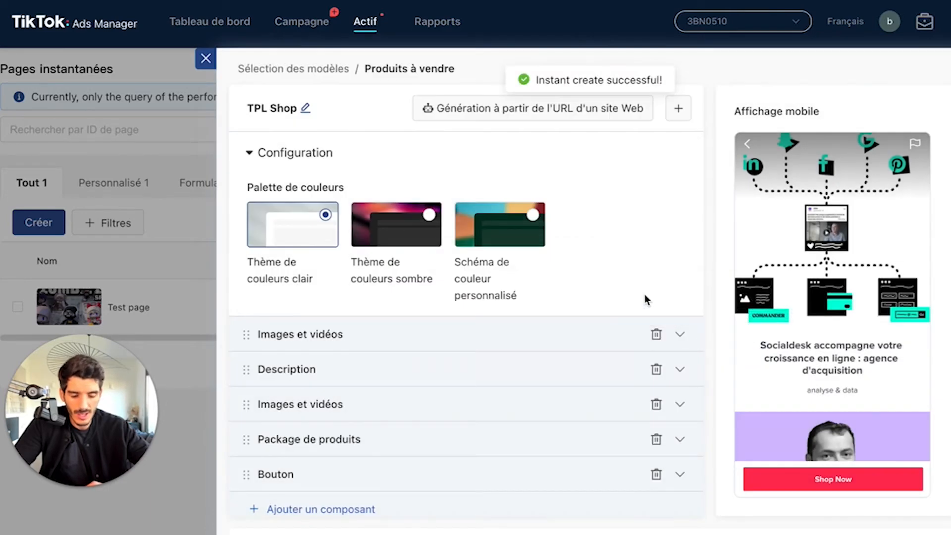
Step: Examine the images, text and products of the generated Socialdesk page in the mobile preview
{"action": "scroll", "coordinate": [819, 317], "scroll_direction": "down", "scroll_amount": 3}
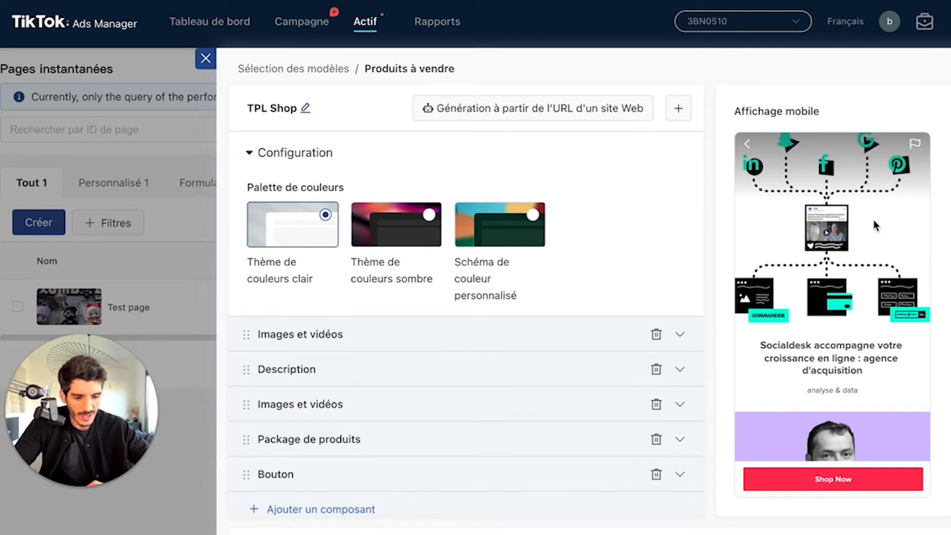
{"action": "scroll", "coordinate": [842, 218], "scroll_direction": "down", "scroll_amount": 3}
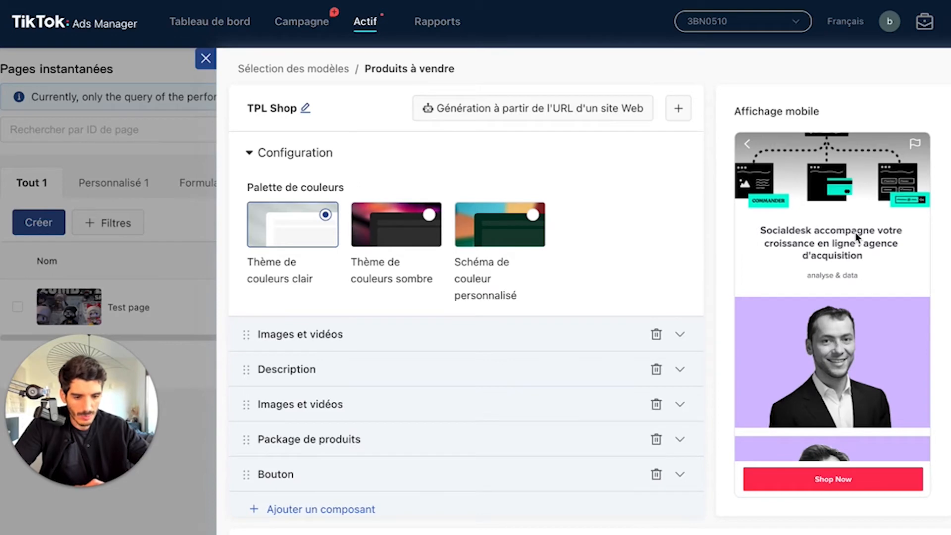
{"action": "scroll", "coordinate": [855, 233], "scroll_direction": "down", "scroll_amount": 5}
{"action": "scroll", "coordinate": [851, 335], "scroll_direction": "down", "scroll_amount": 4}
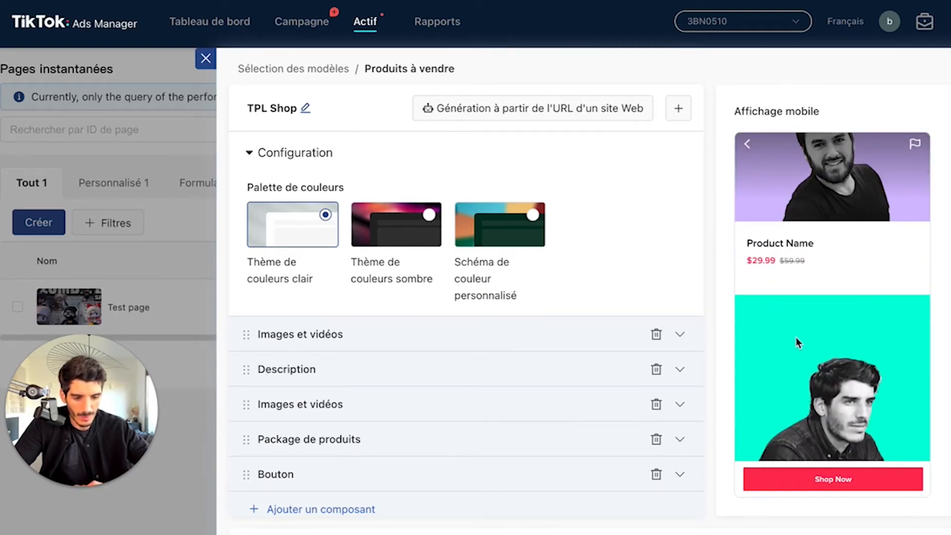
{"action": "scroll", "coordinate": [548, 379], "scroll_direction": "down", "scroll_amount": 1}
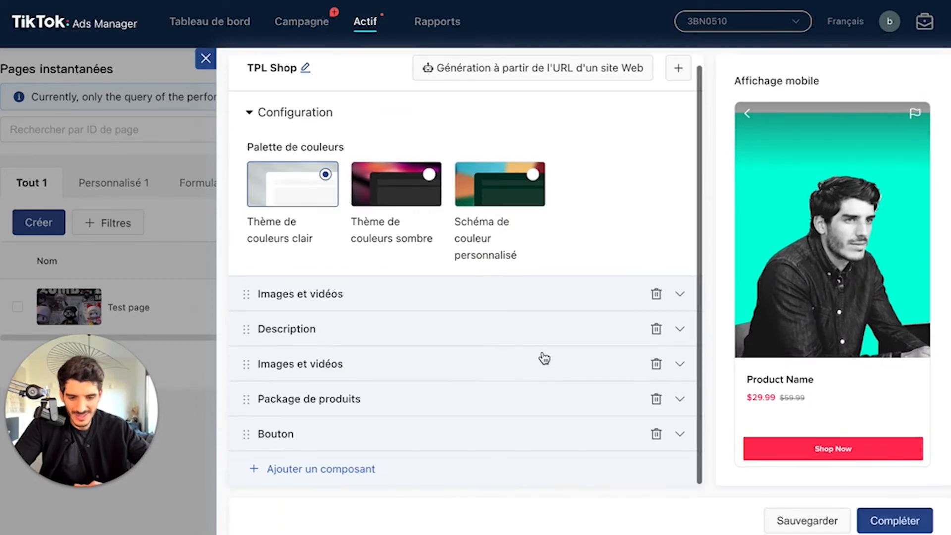
{"action": "scroll", "coordinate": [545, 357], "scroll_direction": "up", "scroll_amount": 1}
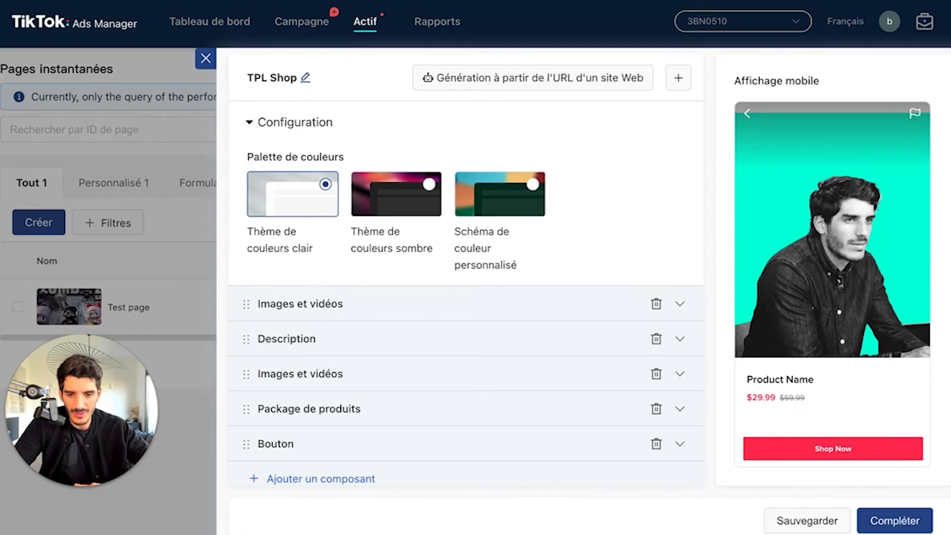
Step: Open the Zara website in a new browser tab to get its address
{"action": "key", "text": "super+t"}
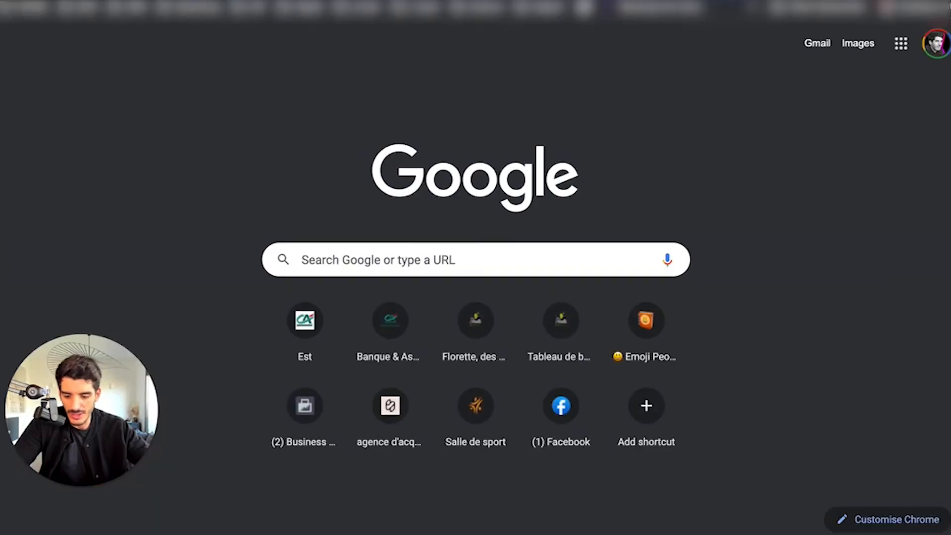
{"action": "type", "text": "t"}
{"action": "key", "text": "Return"}
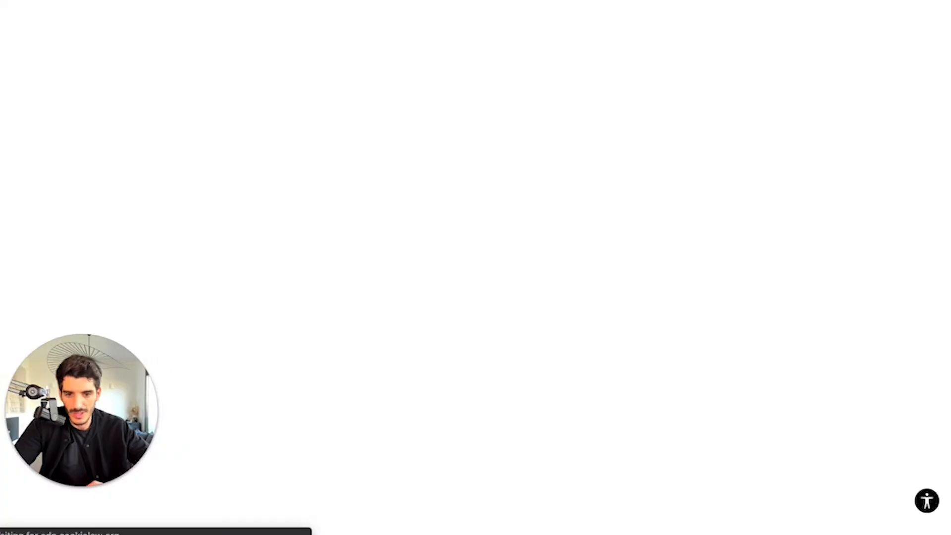
{"action": "key", "text": "ctrl+shift+Tab"}
{"action": "left_click", "coordinate": [533, 78]}
{"action": "left_click", "coordinate": [483, 308]}
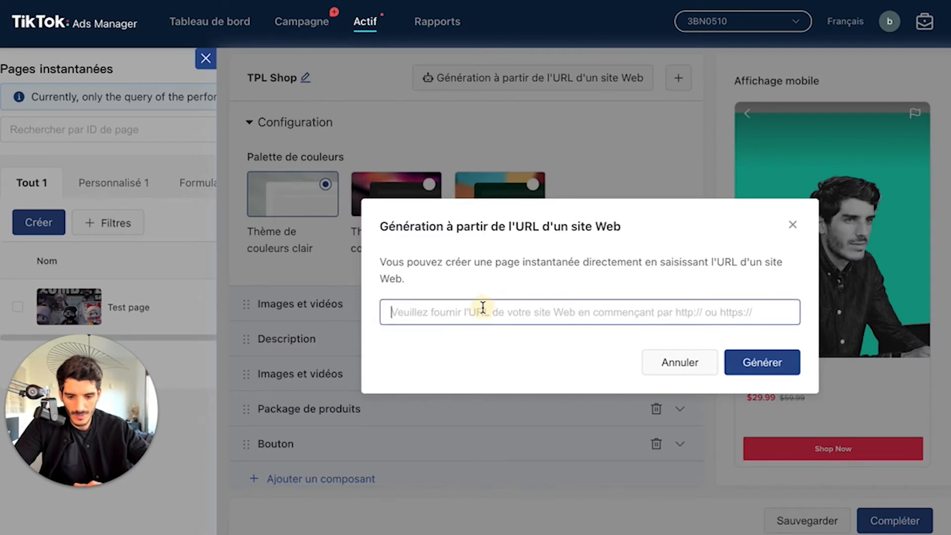
{"action": "type", "text": "https://www.zara.com/"}
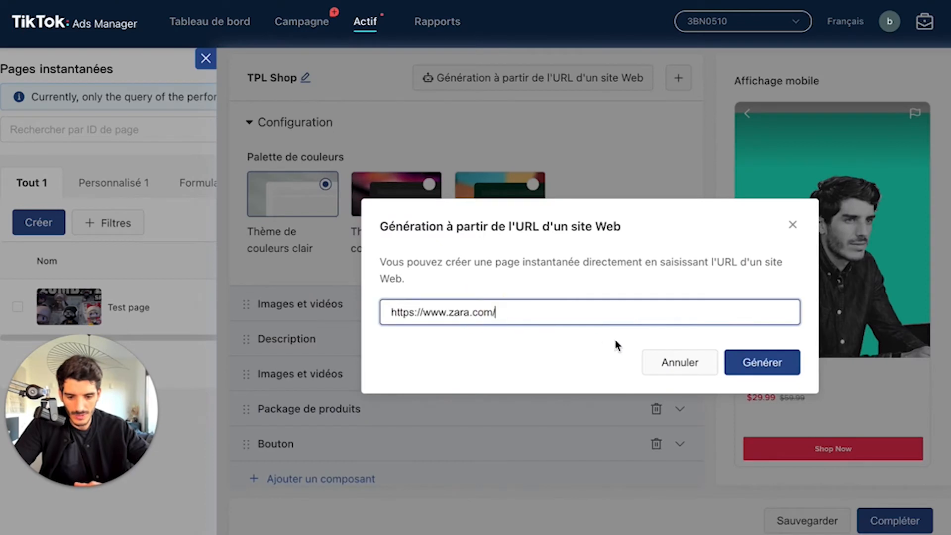
{"action": "left_click", "coordinate": [763, 367]}
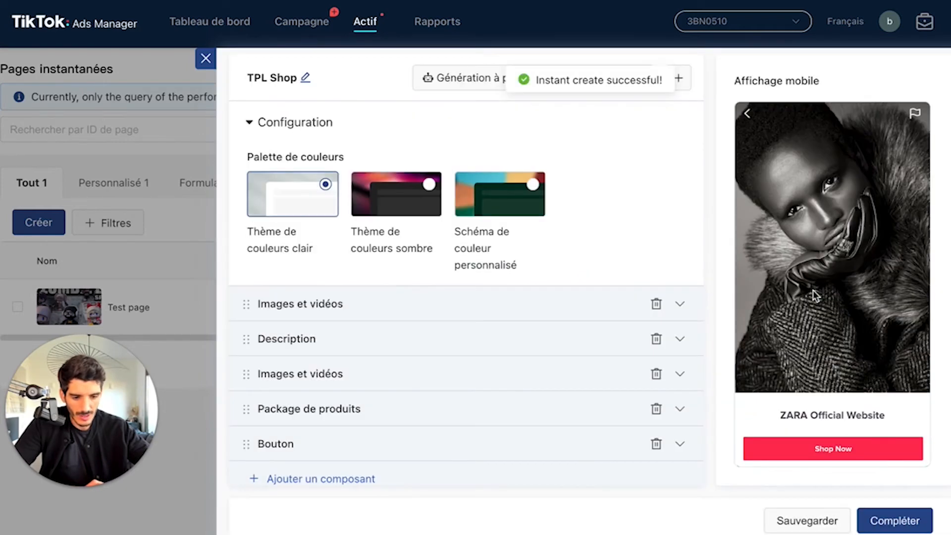
Step: Review the generated Zara page in the mobile preview along with its colour theme and component list
{"action": "scroll", "coordinate": [816, 336], "scroll_direction": "down", "scroll_amount": 5}
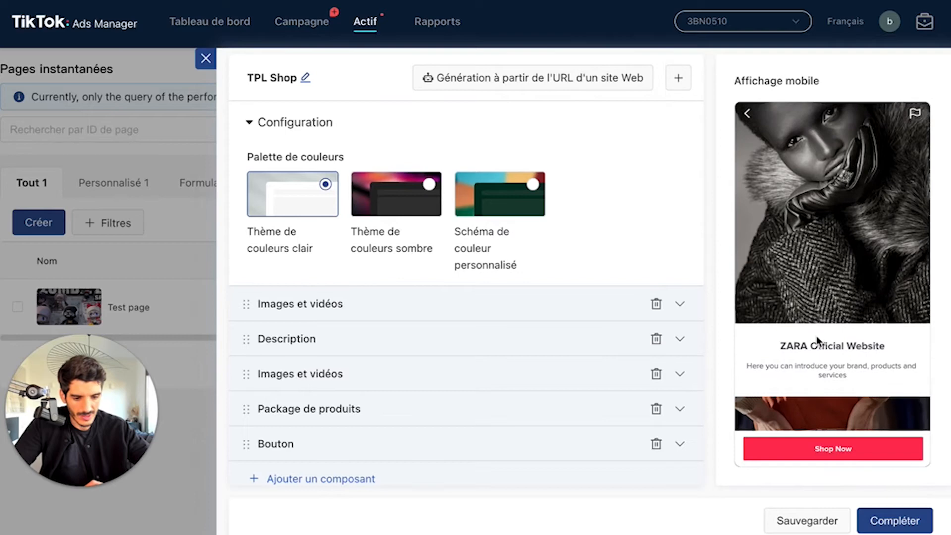
{"action": "scroll", "coordinate": [817, 336], "scroll_direction": "down", "scroll_amount": 5}
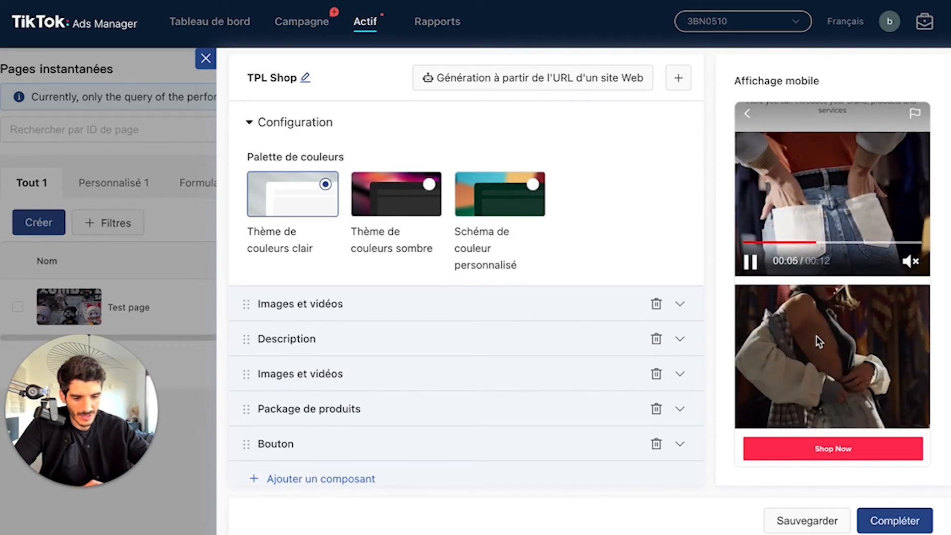
{"action": "scroll", "coordinate": [817, 337], "scroll_direction": "down", "scroll_amount": 3}
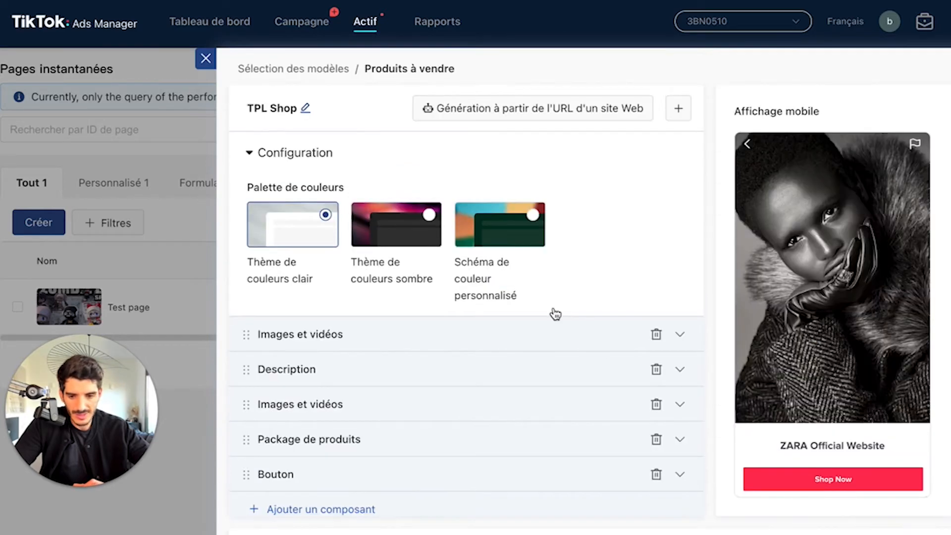
{"action": "scroll", "coordinate": [542, 280], "scroll_direction": "down", "scroll_amount": 1}
{"action": "mouse_move", "coordinate": [570, 418]}
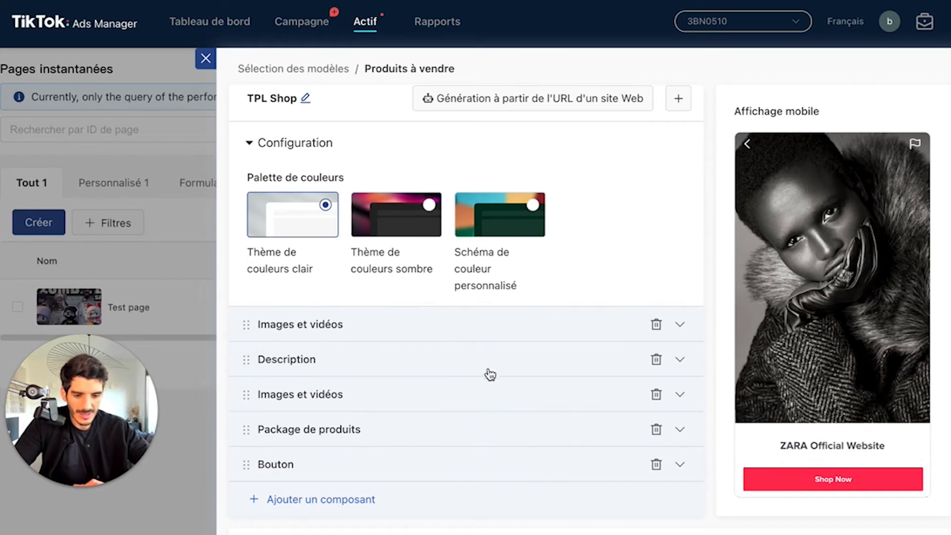
{"action": "scroll", "coordinate": [489, 372], "scroll_direction": "down", "scroll_amount": 1}
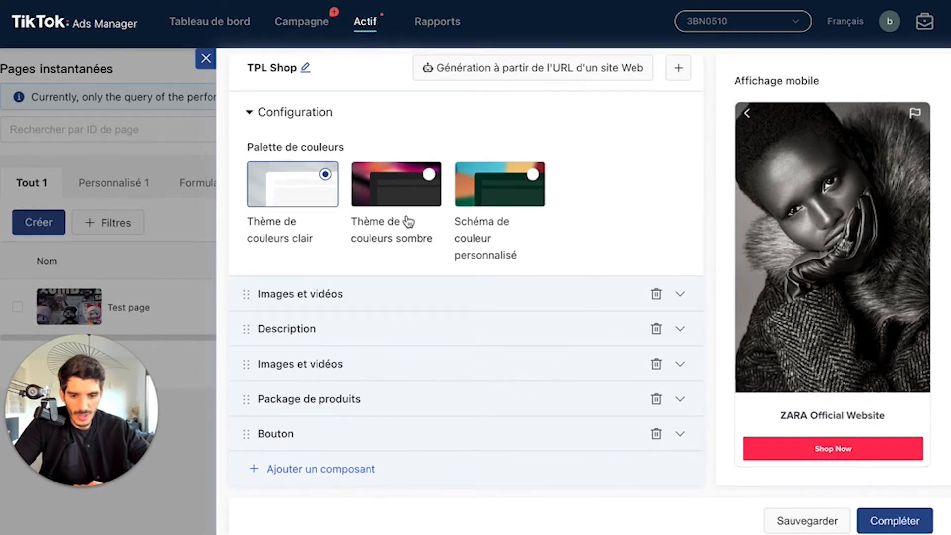
{"action": "scroll", "coordinate": [487, 333], "scroll_direction": "up", "scroll_amount": 1}
{"action": "scroll", "coordinate": [605, 275], "scroll_direction": "up", "scroll_amount": 1}
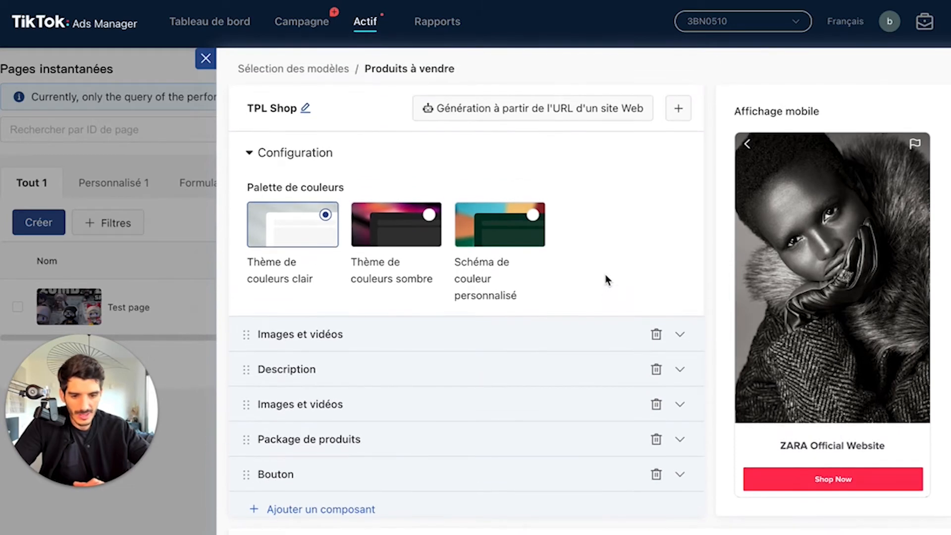
Step: Finalise the generated TPL Shop instant page so it is added to the list of instant pages
{"action": "scroll", "coordinate": [919, 351], "scroll_direction": "down", "scroll_amount": 2}
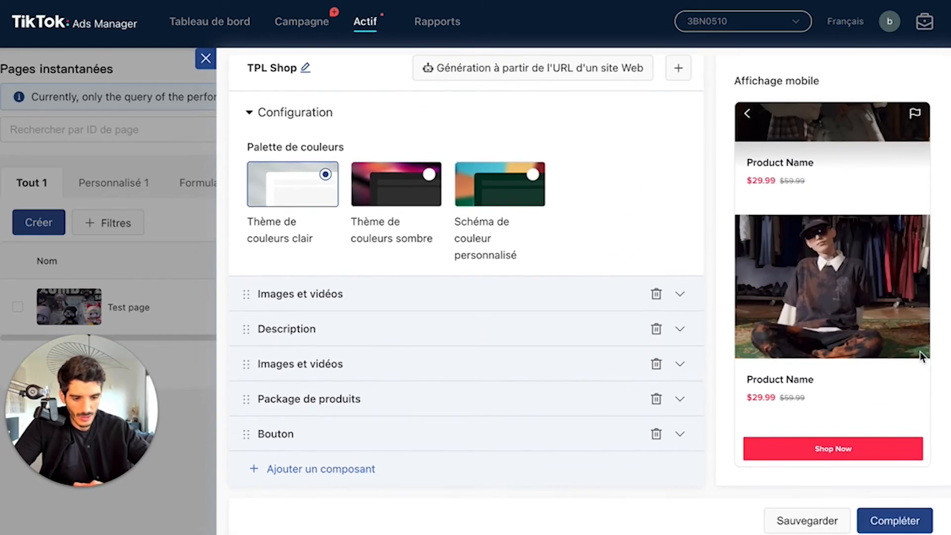
{"action": "left_click", "coordinate": [916, 521]}
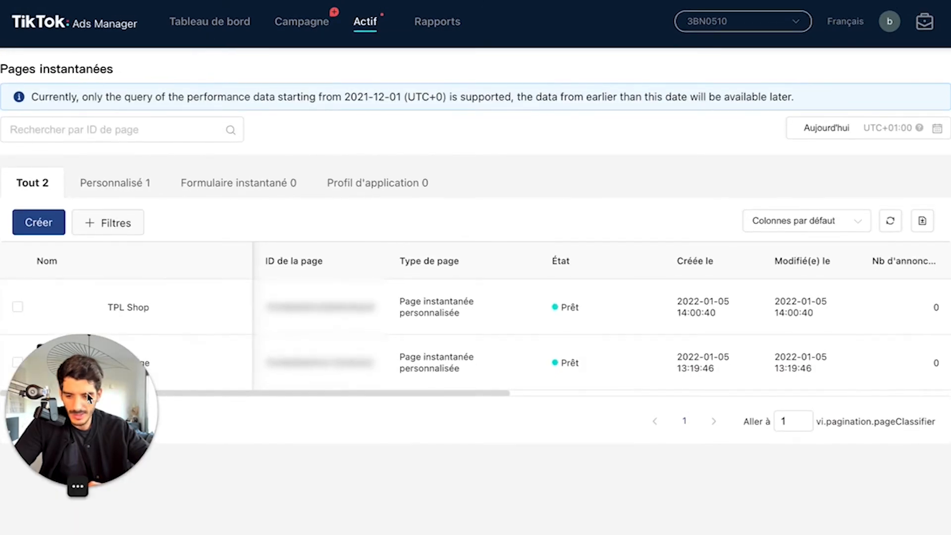
{"action": "left_click_drag", "start_coordinate": [85, 503], "coordinate": [846, 497]}
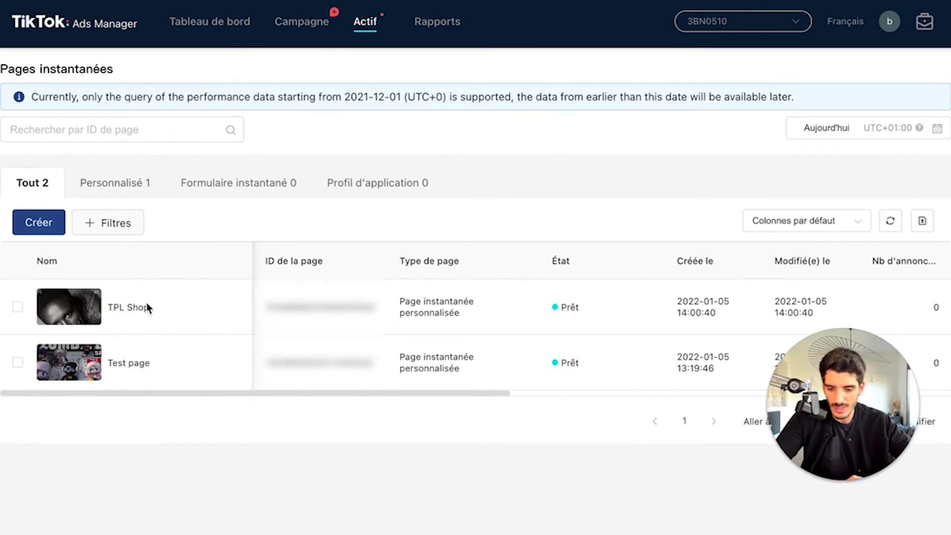
Step: Preview the TPL Shop page from the instant pages list and open its shareable preview link
{"action": "left_click", "coordinate": [501, 393]}
{"action": "mouse_move", "coordinate": [138, 319]}
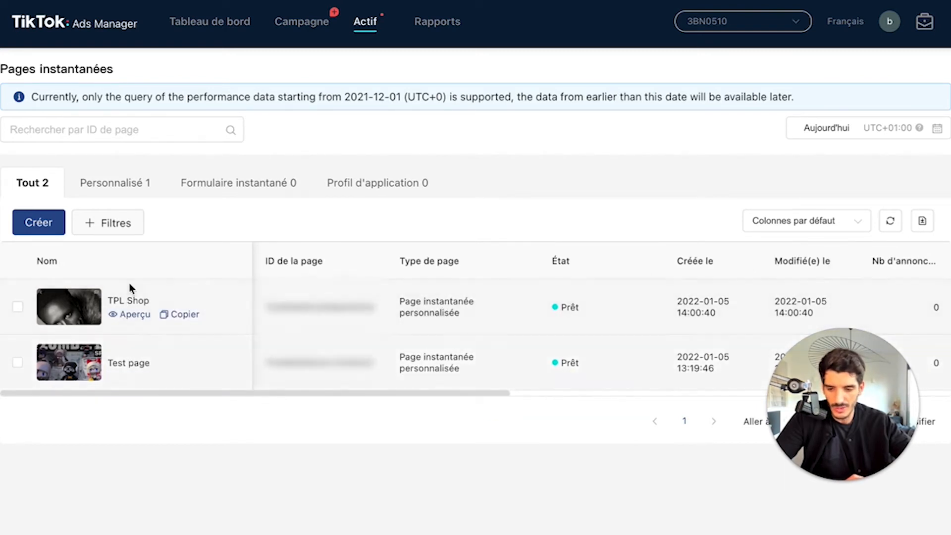
{"action": "left_click", "coordinate": [131, 316]}
{"action": "scroll", "coordinate": [346, 389], "scroll_direction": "down", "scroll_amount": 10}
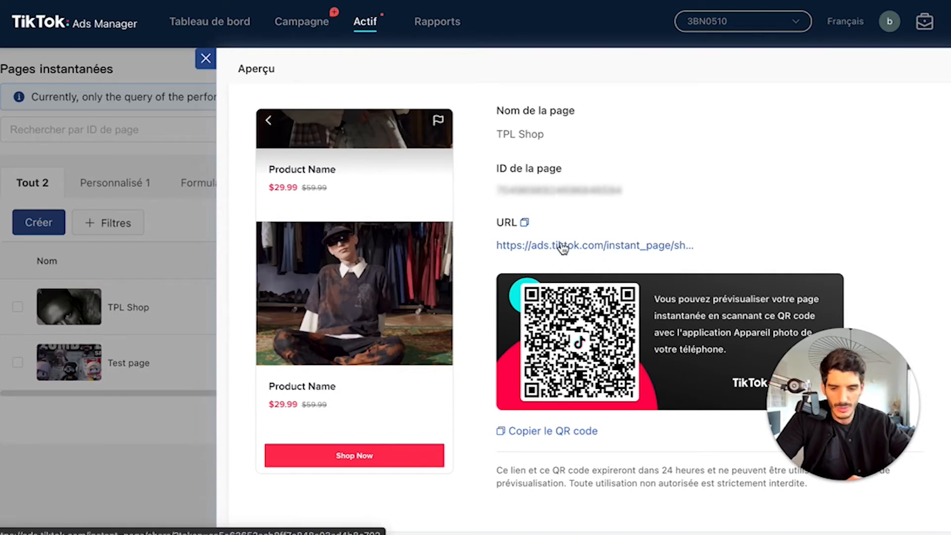
{"action": "left_click", "coordinate": [561, 245]}
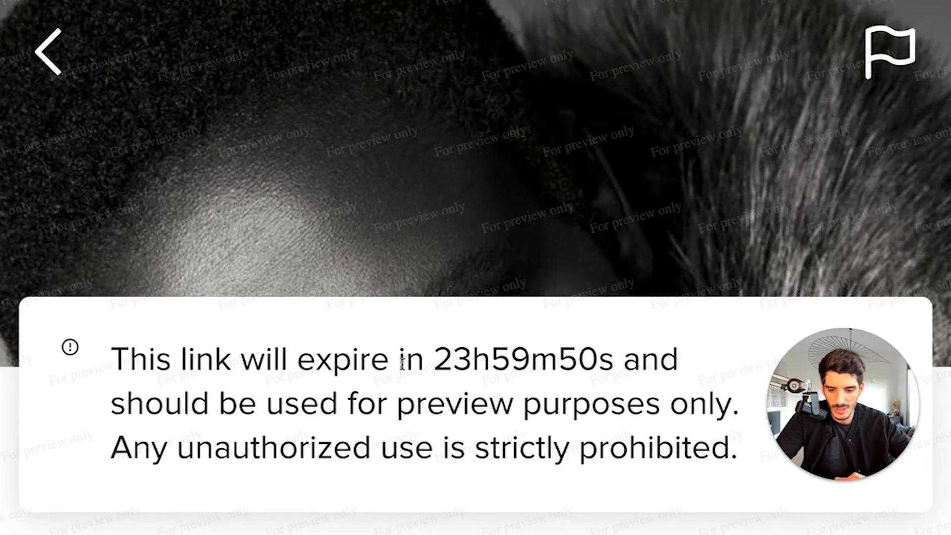
Step: Dismiss the link expiry notice and examine the preview page in the browser's developer tools with iPhone X mobile emulation
{"action": "left_click_drag", "start_coordinate": [792, 391], "coordinate": [117, 467]}
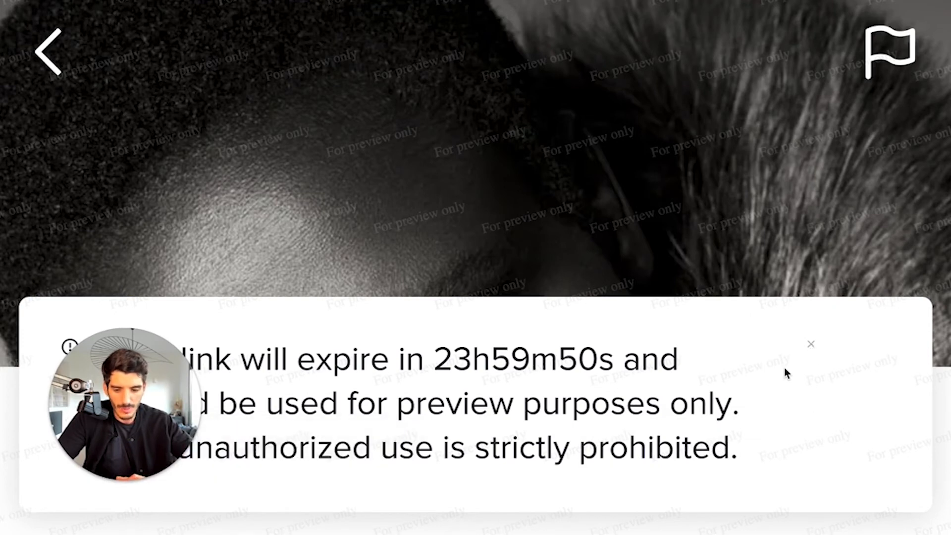
{"action": "left_click", "coordinate": [811, 345]}
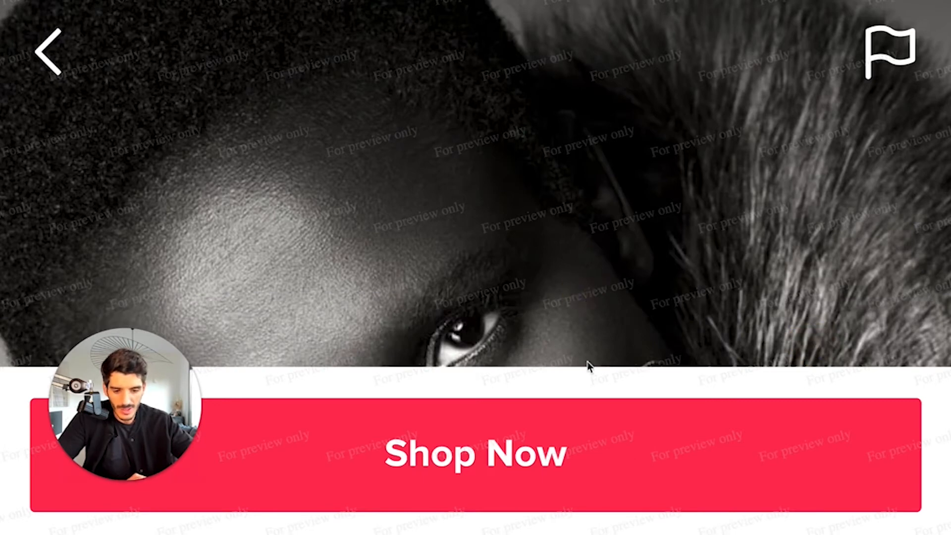
{"action": "right_click", "coordinate": [577, 400]}
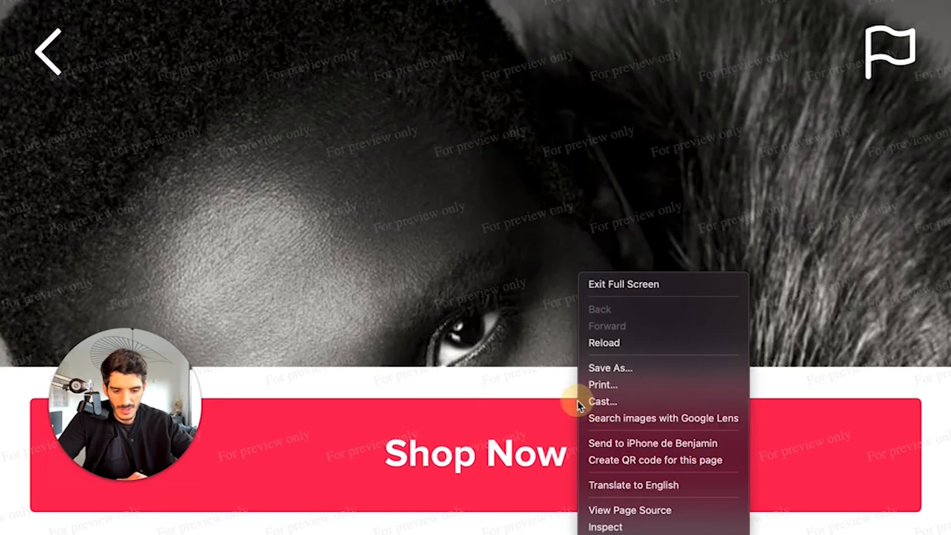
{"action": "left_click", "coordinate": [629, 525]}
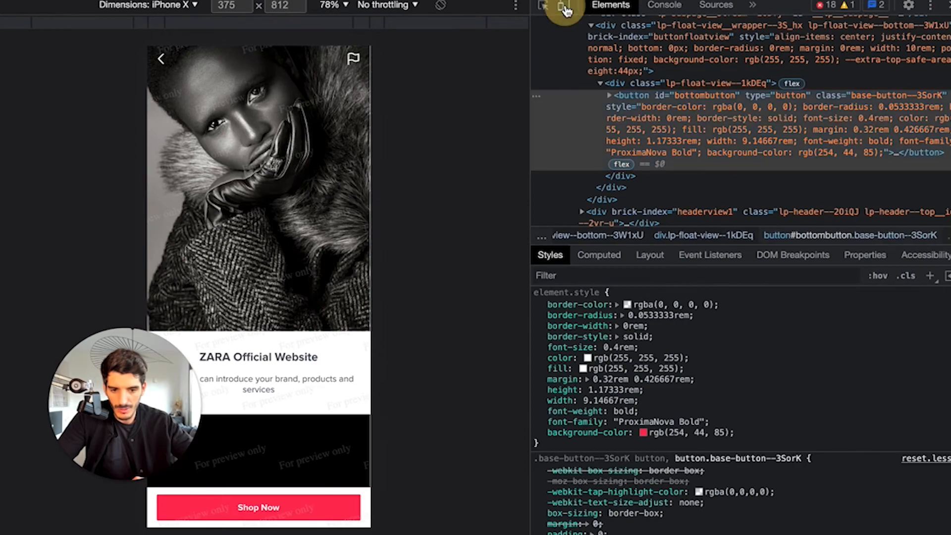
{"action": "left_click", "coordinate": [564, 9]}
{"action": "left_click", "coordinate": [565, 9]}
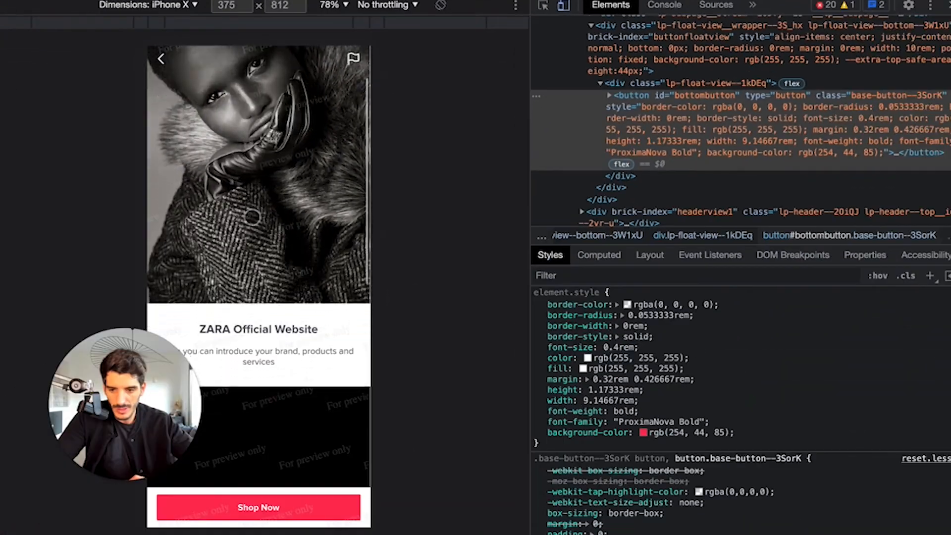
{"action": "scroll", "coordinate": [252, 216], "scroll_direction": "down", "scroll_amount": 5}
{"action": "scroll", "coordinate": [252, 217], "scroll_direction": "up", "scroll_amount": 5}
{"action": "scroll", "coordinate": [252, 217], "scroll_direction": "down", "scroll_amount": 5}
{"action": "scroll", "coordinate": [252, 217], "scroll_direction": "up", "scroll_amount": 5}
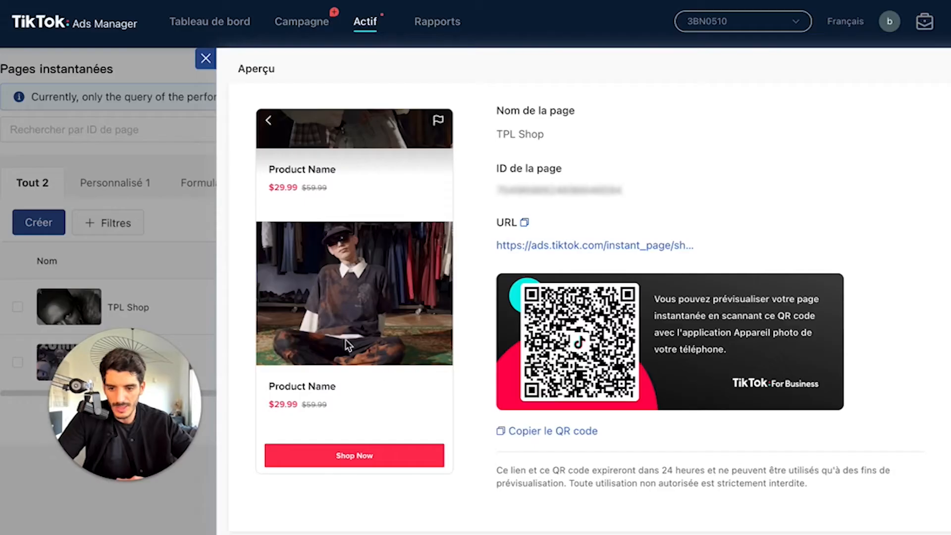
Step: Leave the TPL Shop preview and create a new instant page from the Formulaire avancé template
{"action": "left_click", "coordinate": [208, 60]}
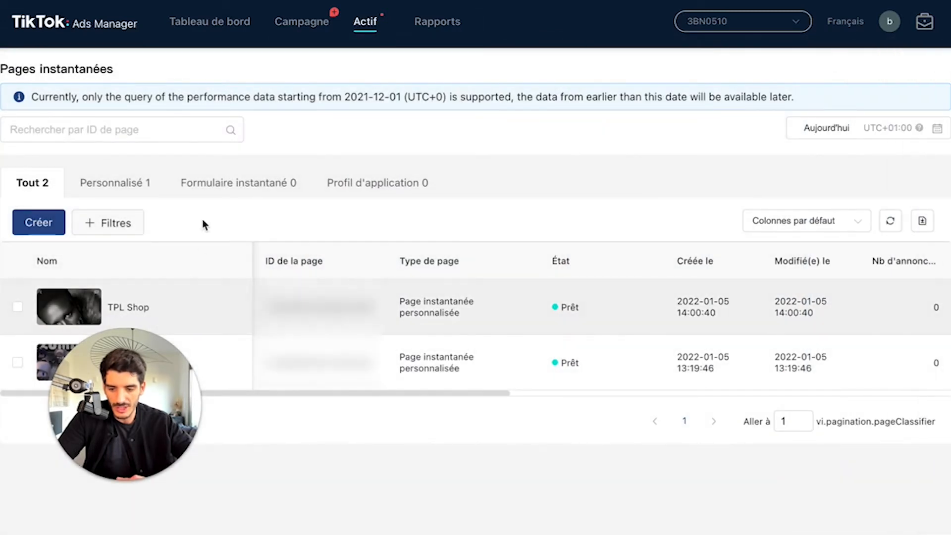
{"action": "left_click", "coordinate": [44, 222]}
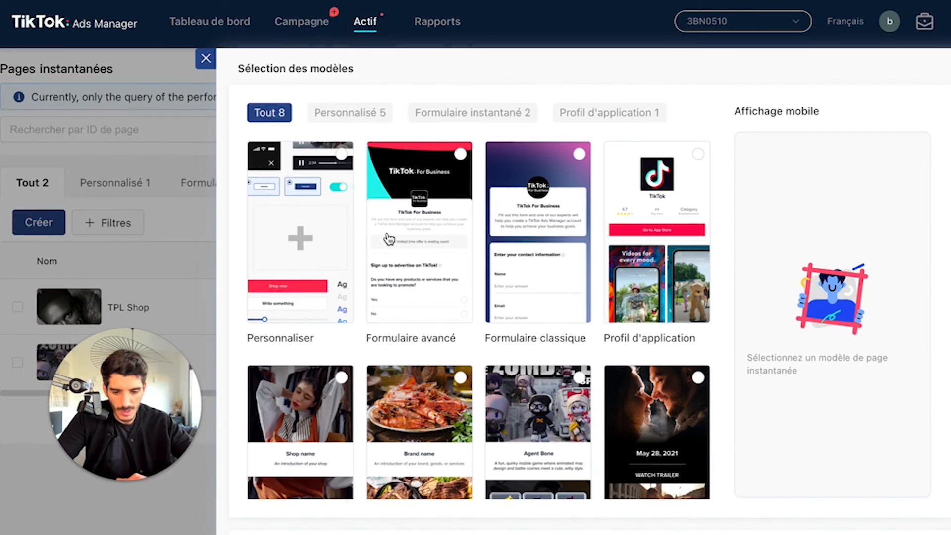
{"action": "scroll", "coordinate": [386, 242], "scroll_direction": "down", "scroll_amount": 1}
{"action": "left_click", "coordinate": [416, 220]}
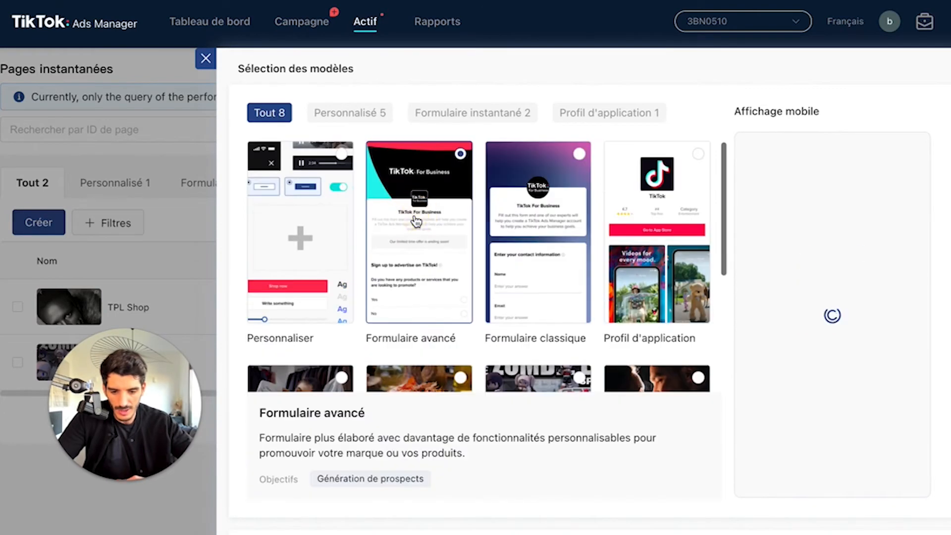
{"action": "scroll", "coordinate": [856, 509], "scroll_direction": "down", "scroll_amount": 1}
{"action": "left_click", "coordinate": [886, 518]}
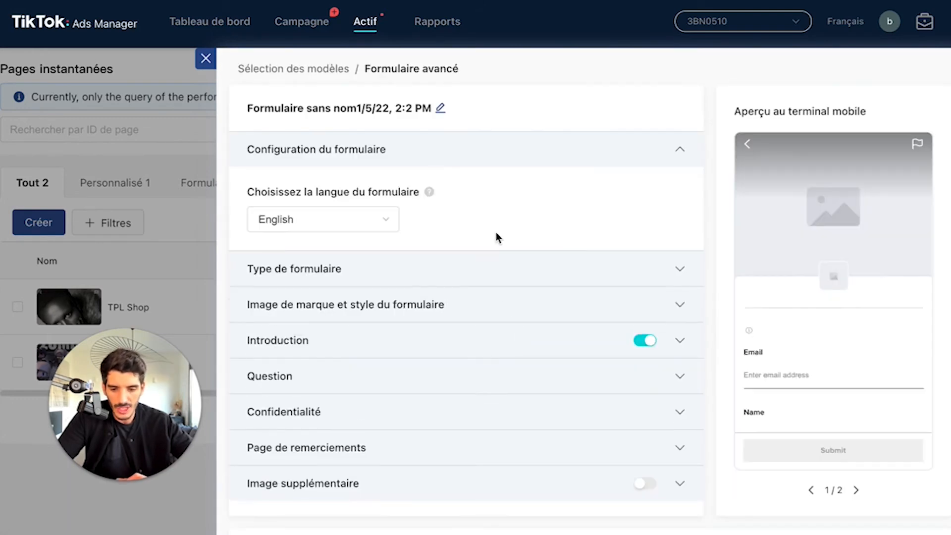
Step: Set the form's language to Français
{"action": "left_click", "coordinate": [345, 226]}
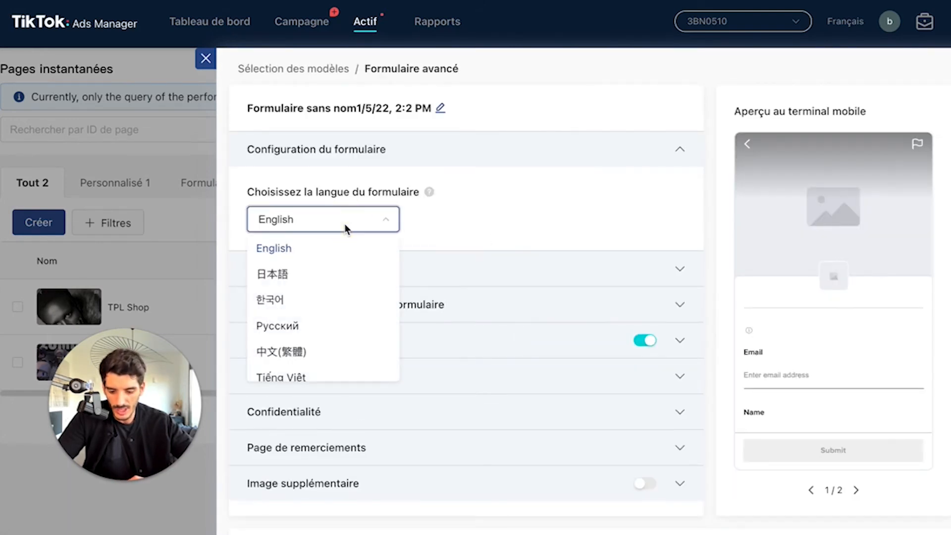
{"action": "scroll", "coordinate": [336, 297], "scroll_direction": "down", "scroll_amount": 4}
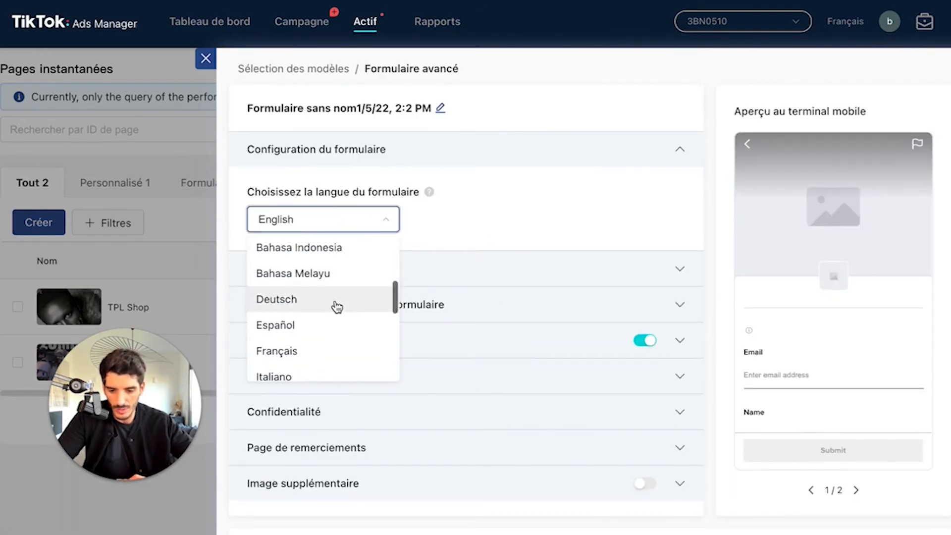
{"action": "left_click", "coordinate": [312, 350]}
{"action": "left_click", "coordinate": [555, 240]}
Step: Review the form's brand image and colour style options, and the title, description and call-to-action fields of its thank-you page
{"action": "left_click", "coordinate": [436, 388]}
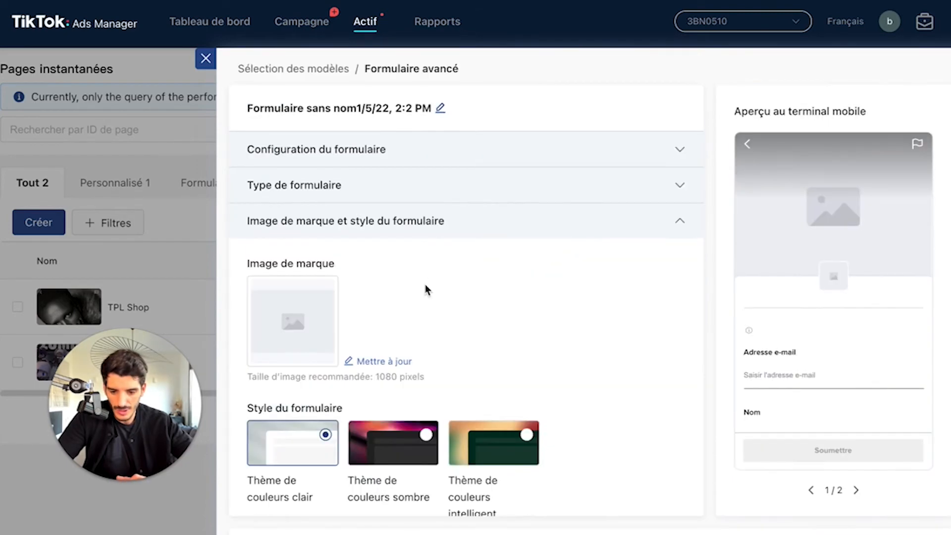
{"action": "scroll", "coordinate": [426, 290], "scroll_direction": "down", "scroll_amount": 2}
{"action": "left_click", "coordinate": [302, 226]}
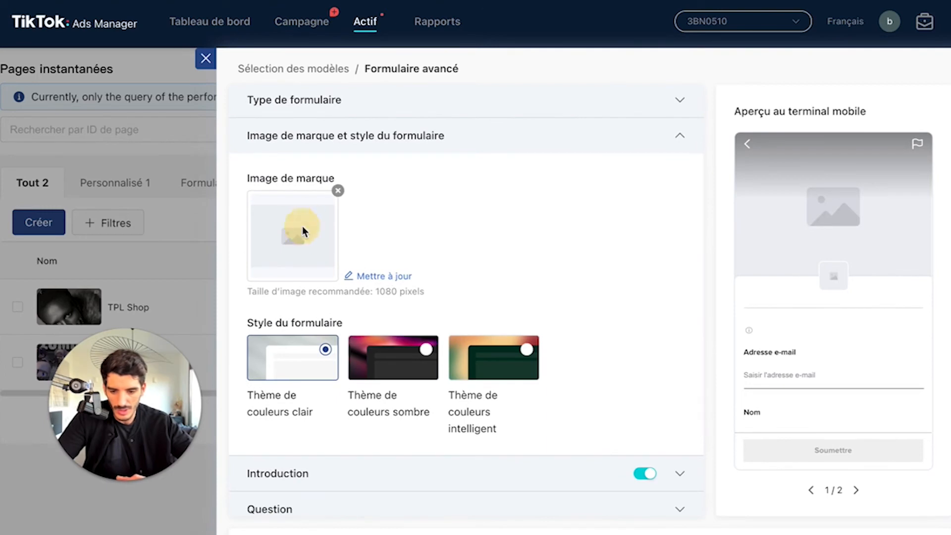
{"action": "scroll", "coordinate": [504, 300], "scroll_direction": "down", "scroll_amount": 3}
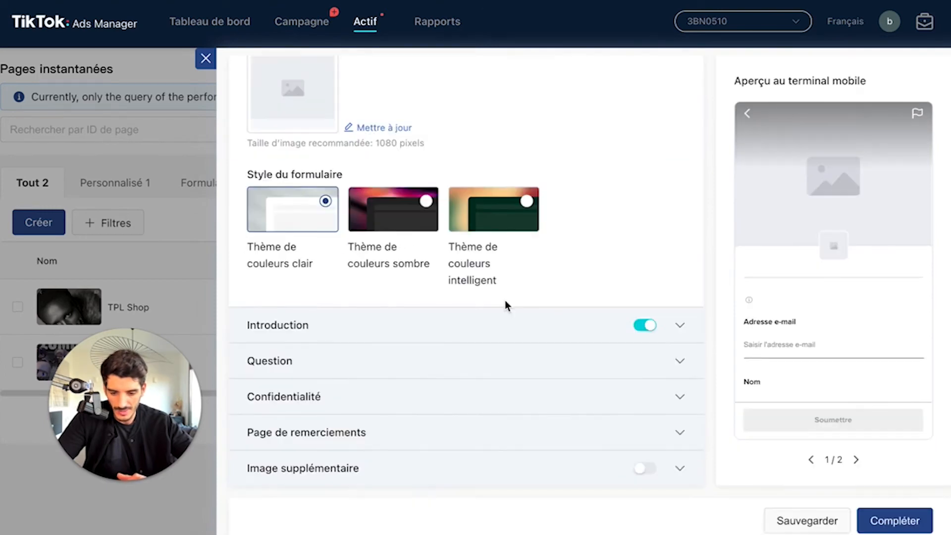
{"action": "left_click", "coordinate": [421, 438]}
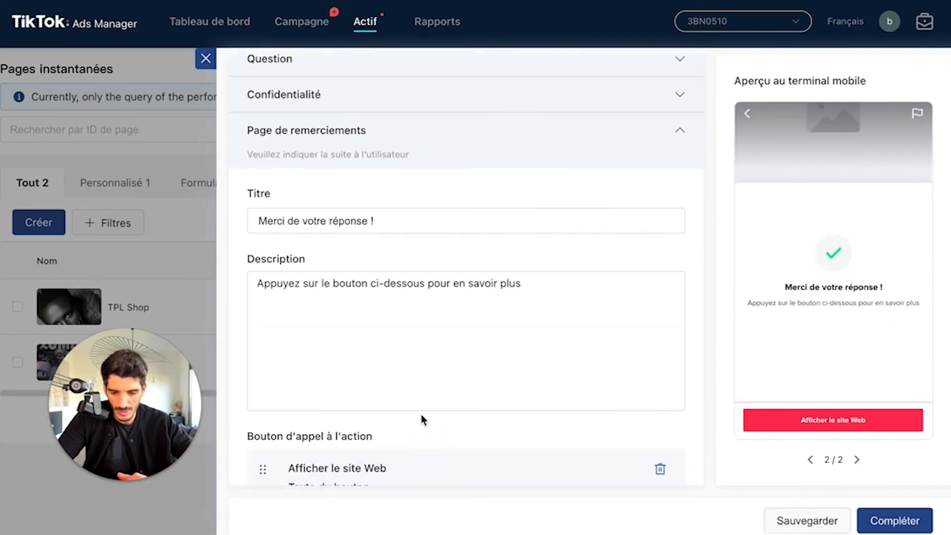
{"action": "scroll", "coordinate": [409, 421], "scroll_direction": "down", "scroll_amount": 4}
{"action": "scroll", "coordinate": [422, 348], "scroll_direction": "up", "scroll_amount": 4}
{"action": "scroll", "coordinate": [420, 344], "scroll_direction": "down", "scroll_amount": 3}
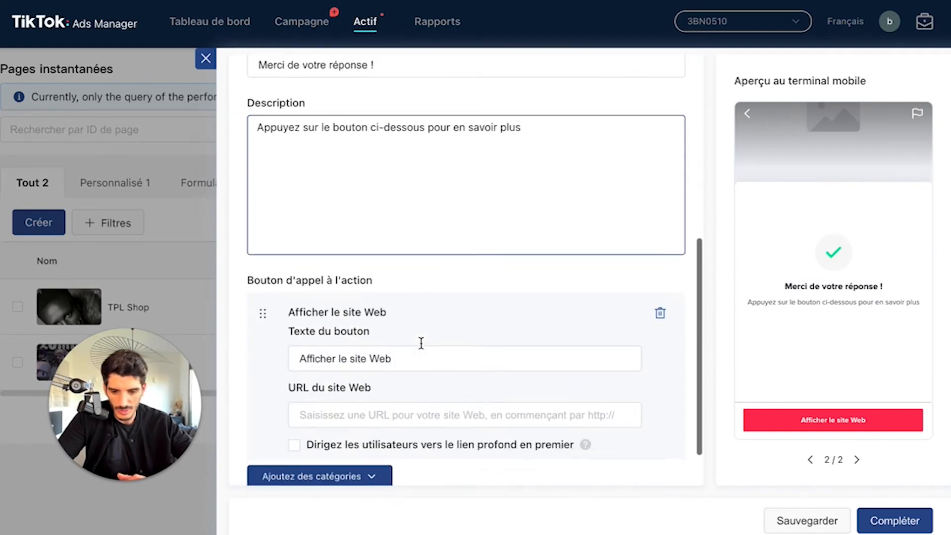
{"action": "scroll", "coordinate": [516, 389], "scroll_direction": "up", "scroll_amount": 6}
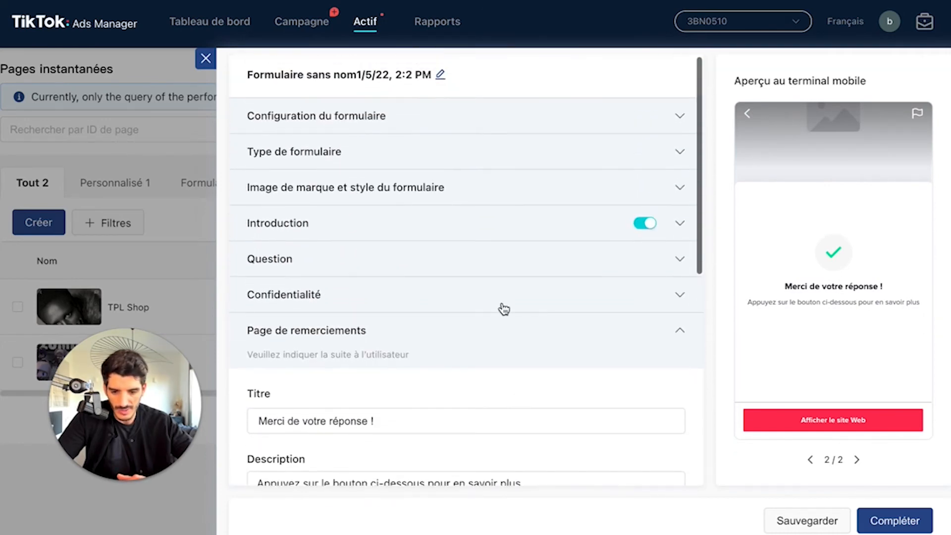
Step: Review the form's question section and privacy notice preview, and try to complete the form to check for missing fields
{"action": "left_click", "coordinate": [526, 285]}
{"action": "left_click", "coordinate": [549, 262]}
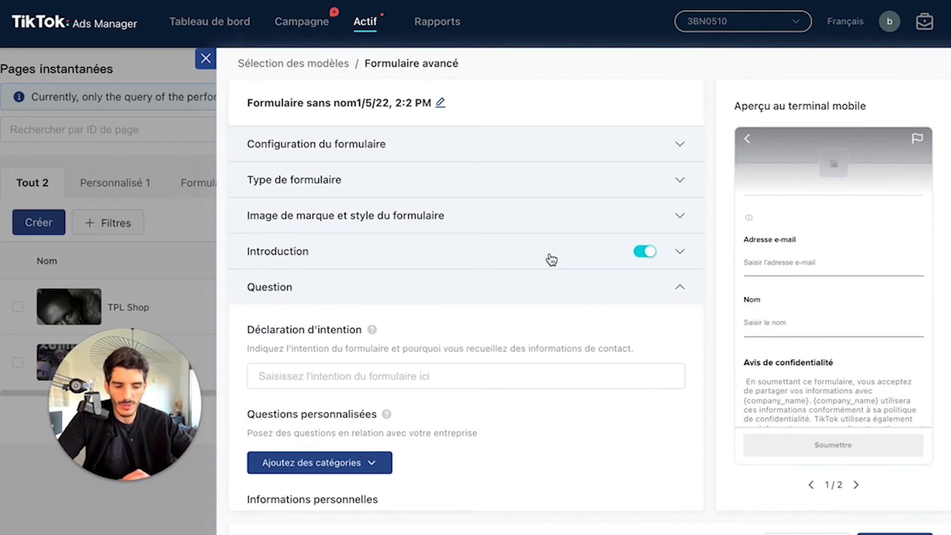
{"action": "scroll", "coordinate": [550, 257], "scroll_direction": "down", "scroll_amount": 5}
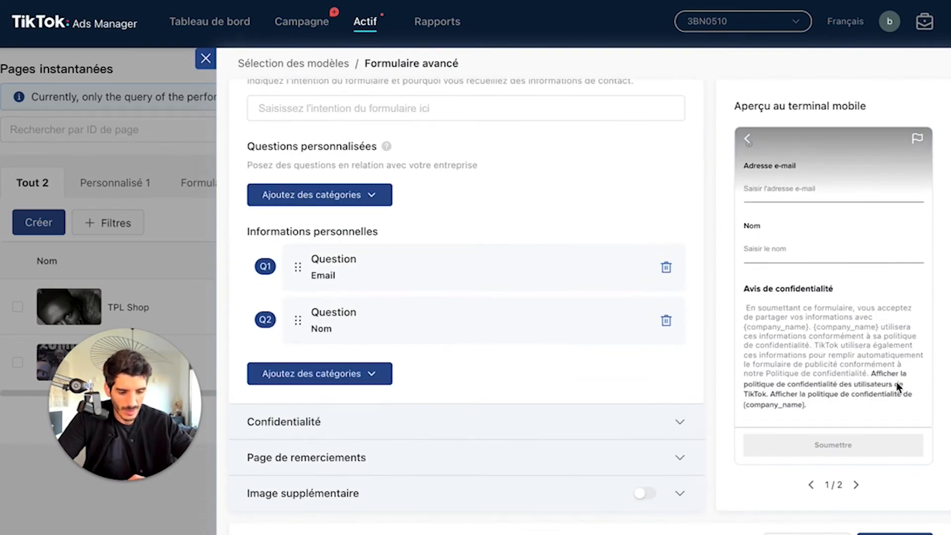
{"action": "scroll", "coordinate": [916, 490], "scroll_direction": "down", "scroll_amount": 1}
{"action": "left_click", "coordinate": [911, 519]}
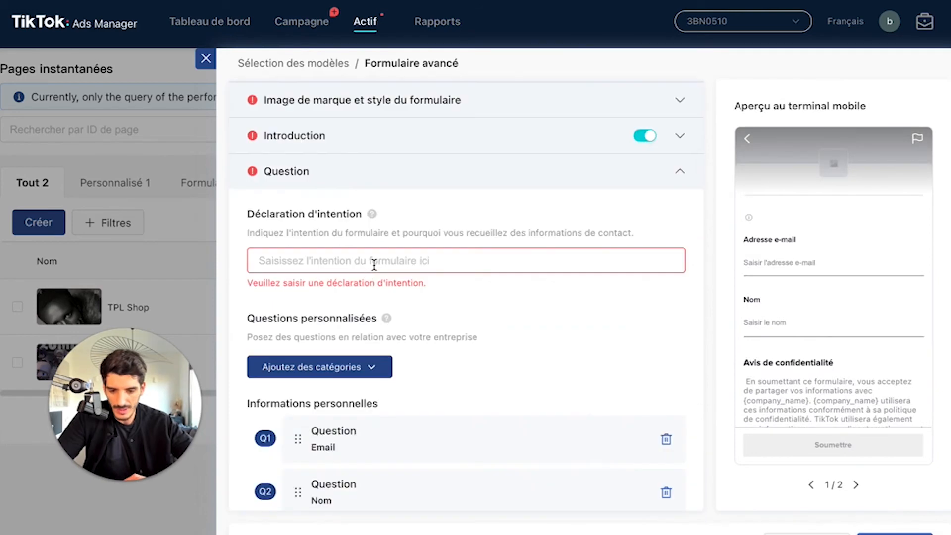
Step: Enter "Demo produit" as the form's declaration of intent
{"action": "left_click", "coordinate": [395, 264]}
{"action": "type", "text": "De"}
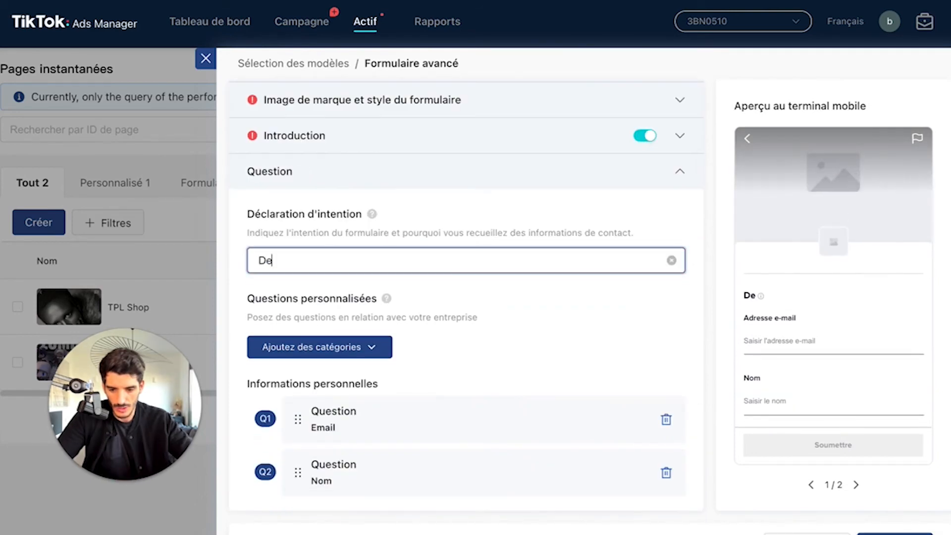
{"action": "type", "text": "mo produit"}
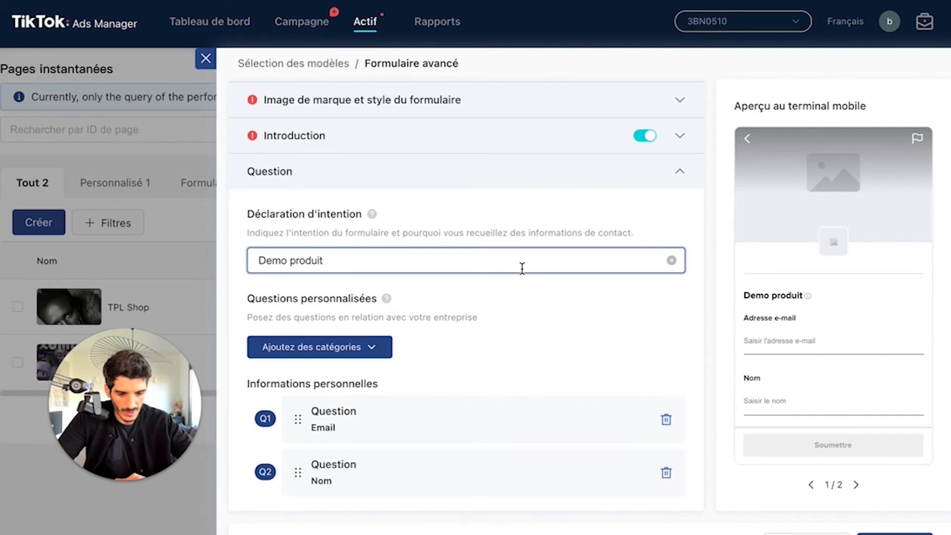
{"action": "scroll", "coordinate": [522, 268], "scroll_direction": "down", "scroll_amount": 10}
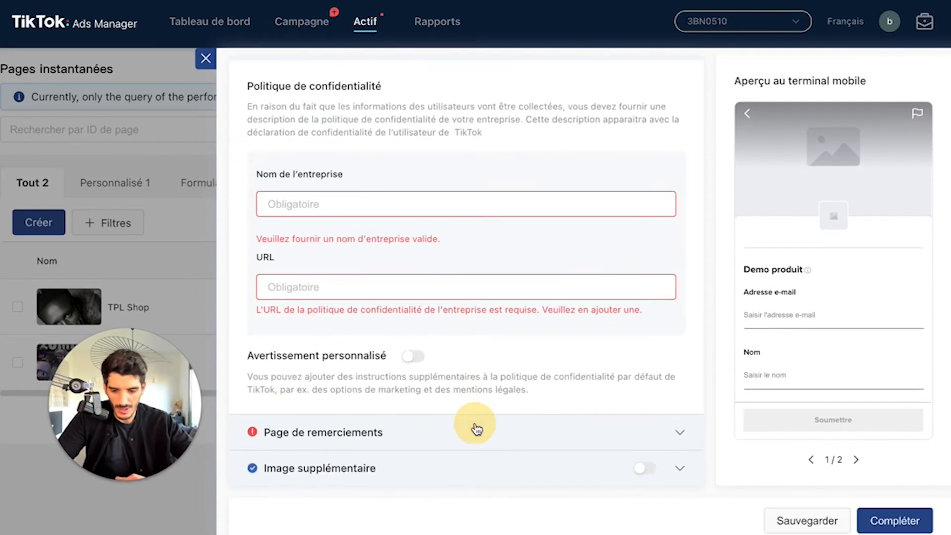
{"action": "left_click", "coordinate": [354, 205]}
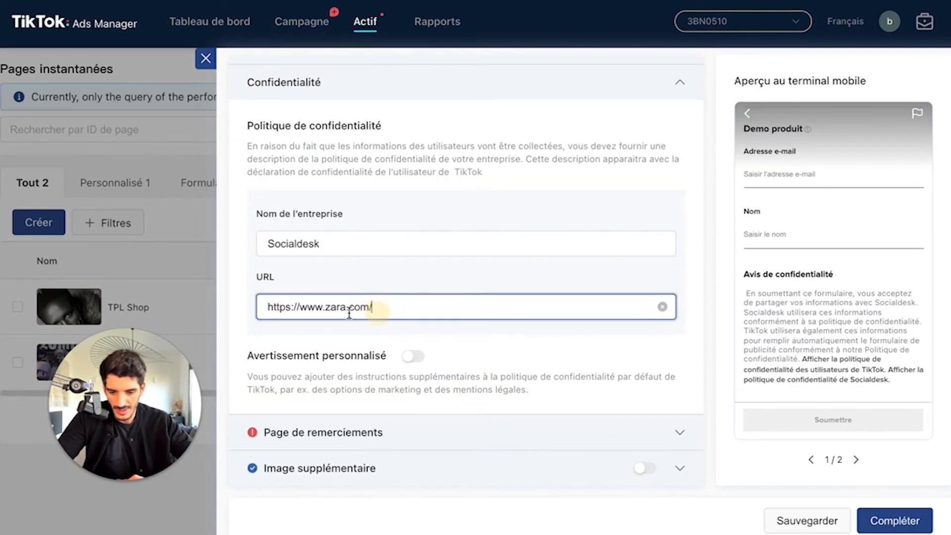
{"action": "double_click", "coordinate": [324, 307]}
{"action": "type", "text": "socialdesk"}
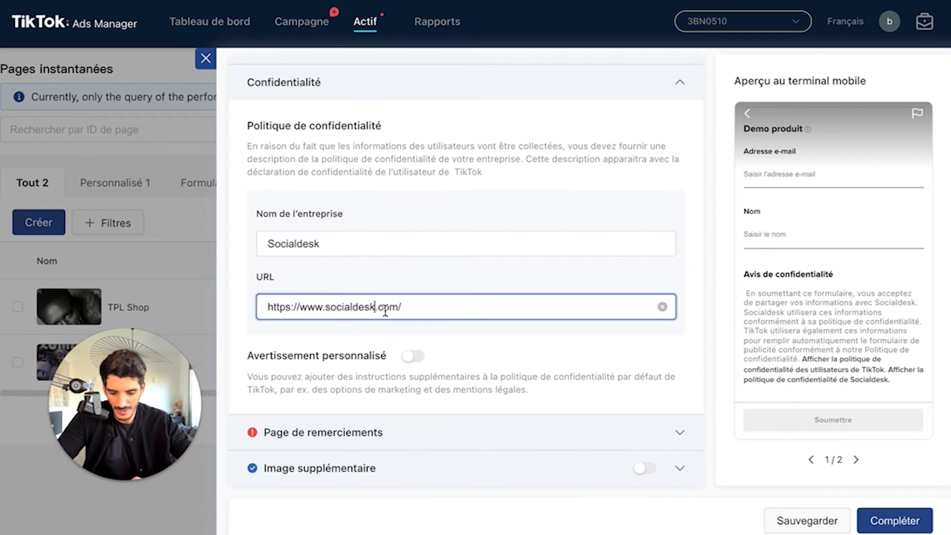
Step: Paste the website URL for the thank-you page's Afficher le site Web call-to-action button
{"action": "left_click", "coordinate": [387, 433]}
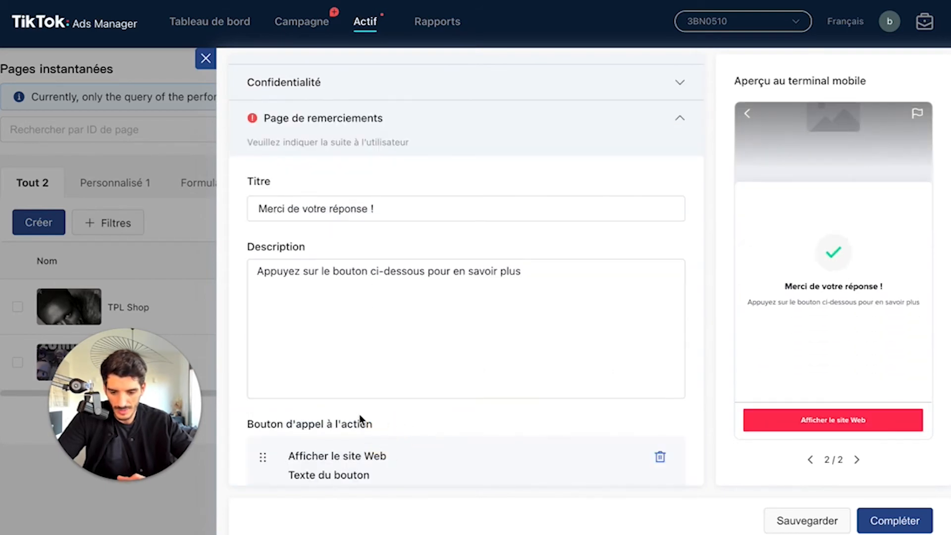
{"action": "scroll", "coordinate": [359, 414], "scroll_direction": "down", "scroll_amount": 4}
{"action": "left_click", "coordinate": [373, 333]}
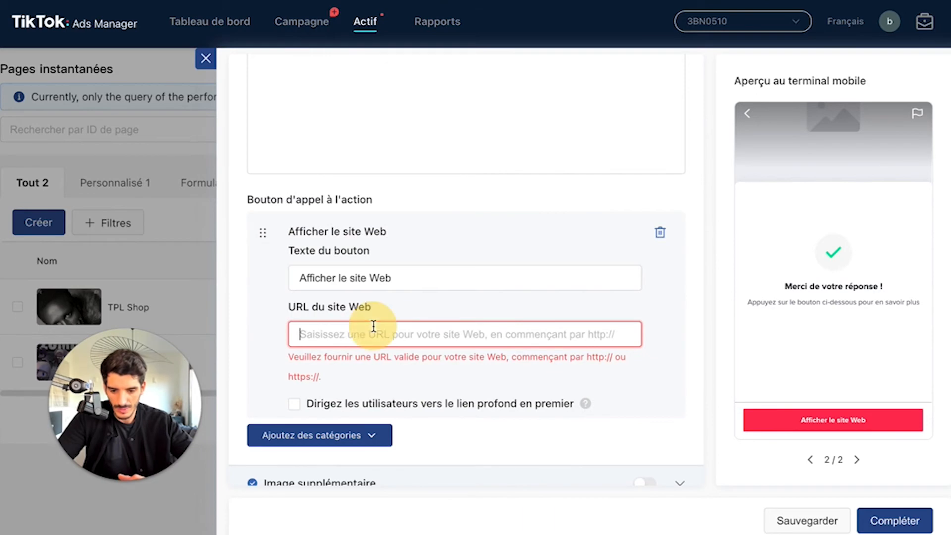
{"action": "type", "text": "https://socialdesk.fr"}
Step: Open the form's Introduction section and enter "Demo produit" as the display name
{"action": "scroll", "coordinate": [625, 334], "scroll_direction": "up", "scroll_amount": 10}
{"action": "left_click", "coordinate": [339, 222]}
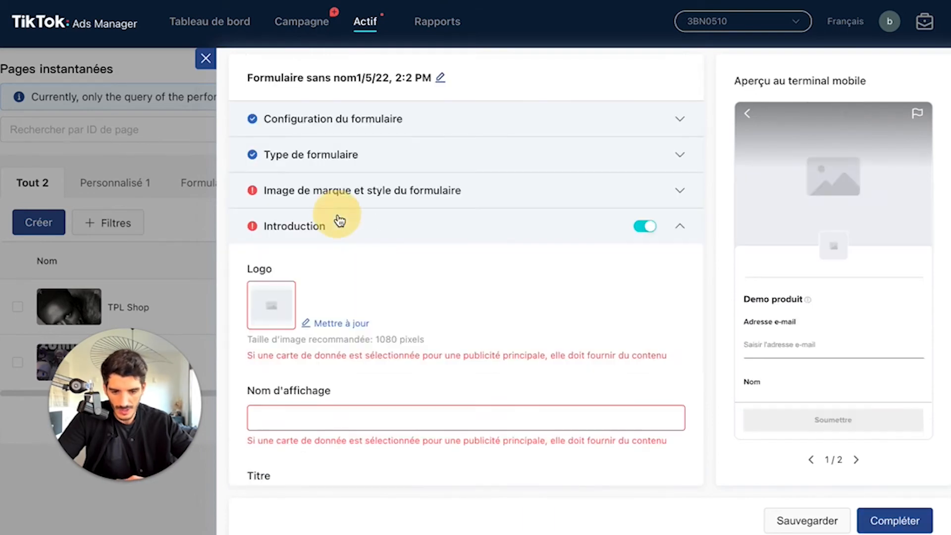
{"action": "scroll", "coordinate": [340, 221], "scroll_direction": "up", "scroll_amount": 1}
{"action": "scroll", "coordinate": [332, 399], "scroll_direction": "down", "scroll_amount": 3}
{"action": "left_click", "coordinate": [304, 326]}
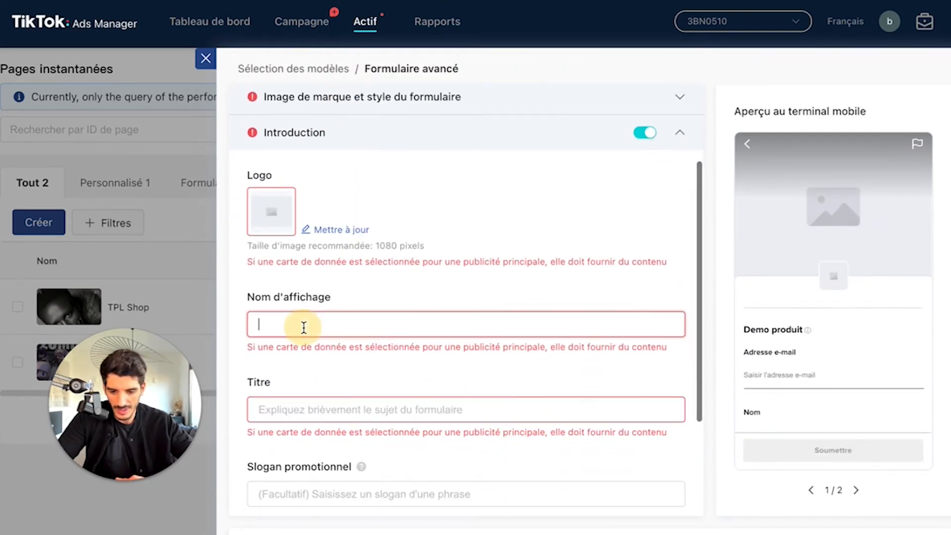
{"action": "scroll", "coordinate": [346, 347], "scroll_direction": "down", "scroll_amount": 3}
{"action": "type", "text": "Demo prod"}
{"action": "key", "text": "BackSpace"}
{"action": "key", "text": "BackSpace"}
{"action": "type", "text": "oduit"}
{"action": "key", "text": "BackSpace"}
{"action": "key", "text": "BackSpace"}
{"action": "key", "text": "BackSpace"}
{"action": "type", "text": "i"}
{"action": "key", "text": "BackSpace"}
{"action": "type", "text": "uit"}
Step: Set the introduction's title to "demo 30 min" and upload the Florette store shelf photo as the logo, keeping the cropping
{"action": "left_click", "coordinate": [276, 282]}
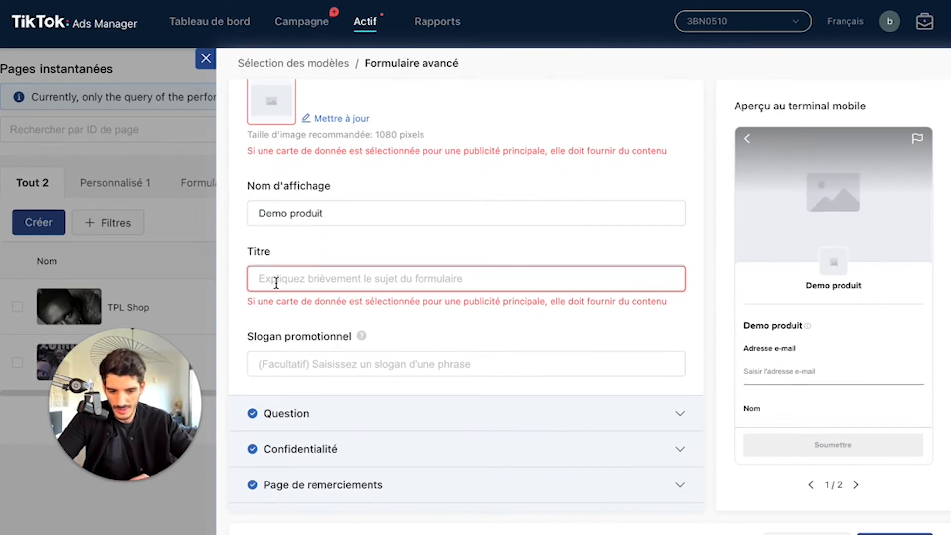
{"action": "type", "text": "demo 30 min"}
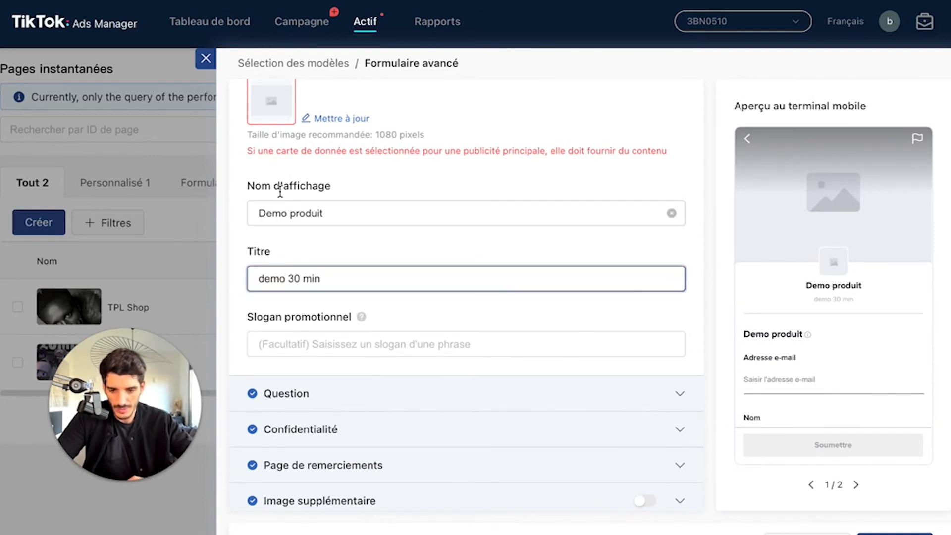
{"action": "scroll", "coordinate": [336, 198], "scroll_direction": "up", "scroll_amount": 3}
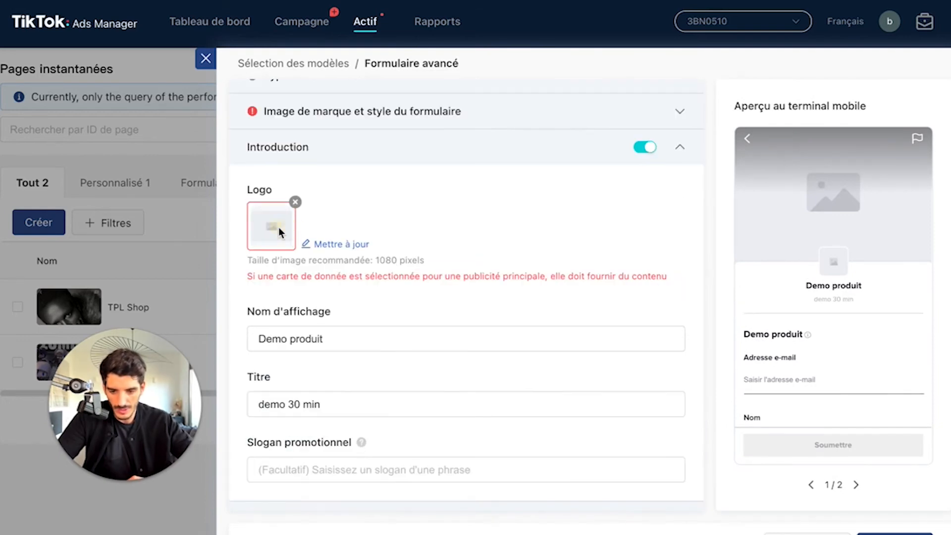
{"action": "left_click", "coordinate": [331, 245]}
{"action": "left_click", "coordinate": [892, 510]}
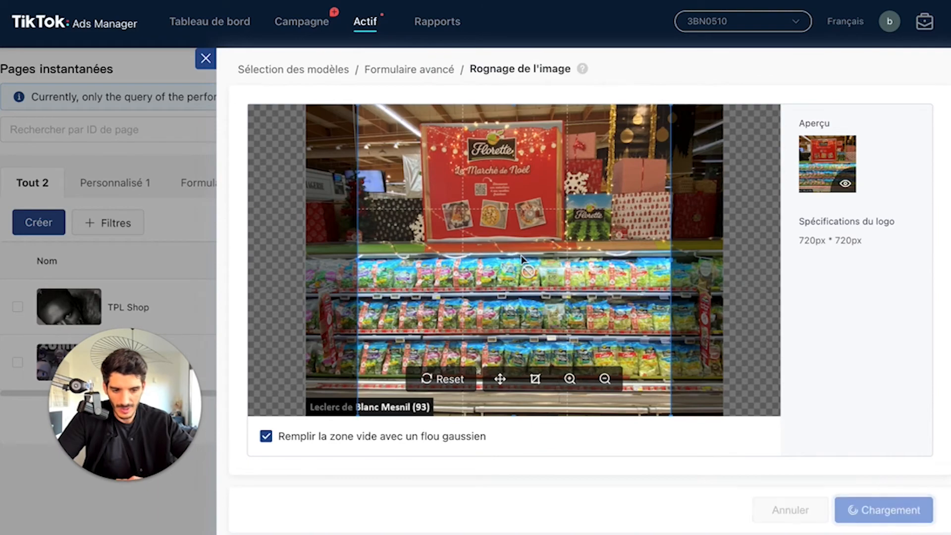
Step: Upload the photo of a group of people as the form's brand image
{"action": "scroll", "coordinate": [503, 249], "scroll_direction": "down", "scroll_amount": 3}
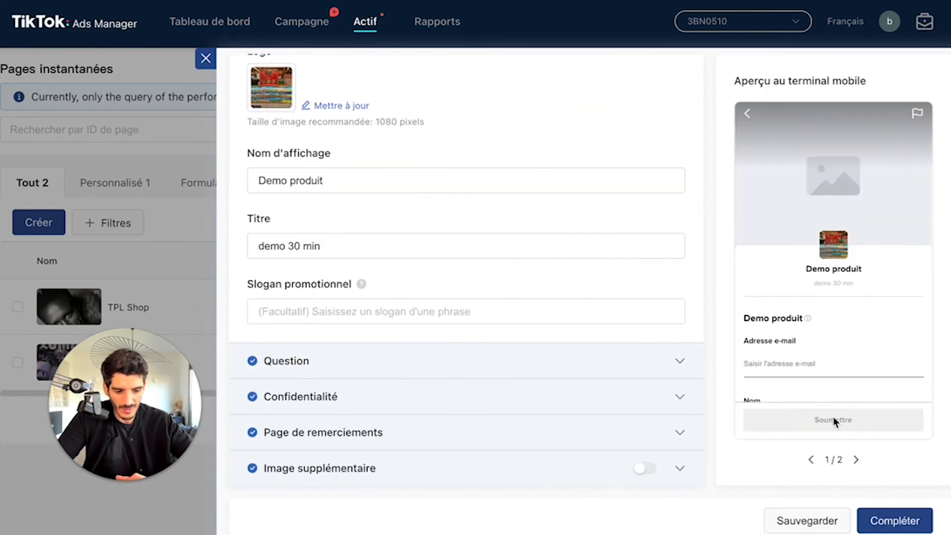
{"action": "left_click", "coordinate": [897, 522]}
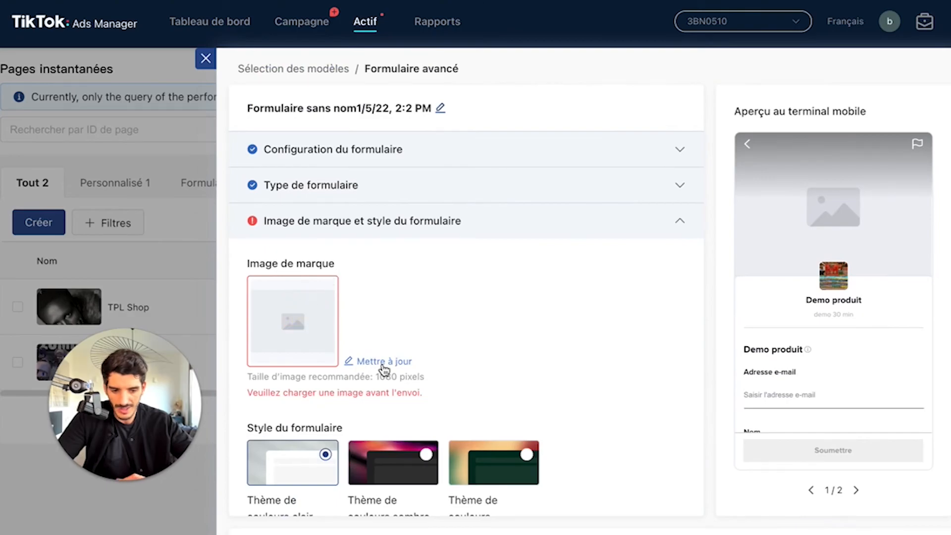
{"action": "left_click", "coordinate": [364, 362]}
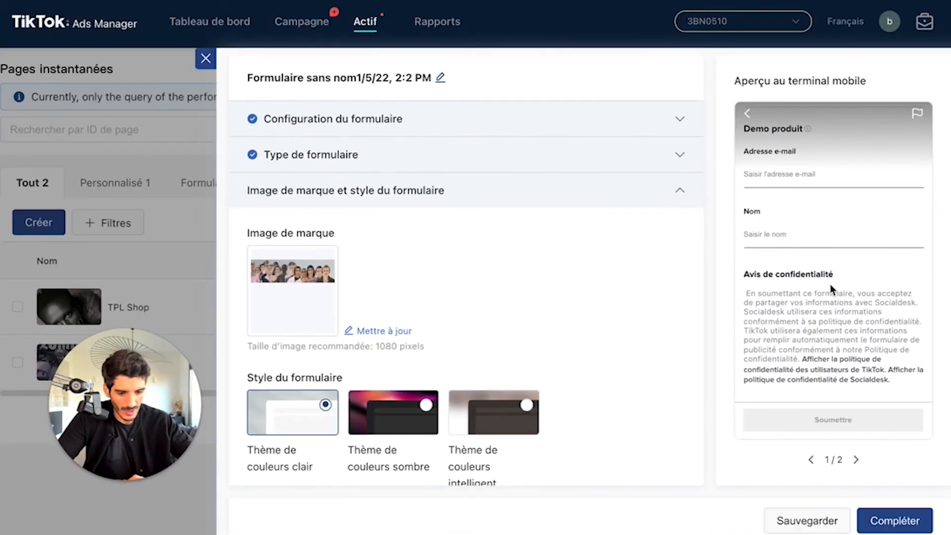
Step: Check both pages of the form's mobile preview, complete the form, and refresh the instant pages list
{"action": "left_click", "coordinate": [855, 461]}
{"action": "left_click", "coordinate": [811, 459]}
{"action": "left_click", "coordinate": [889, 521]}
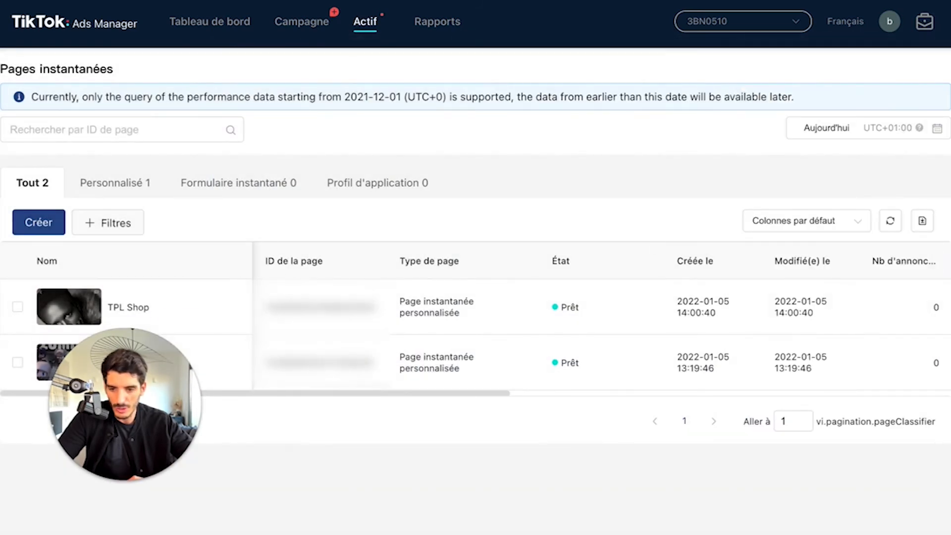
{"action": "key", "text": "super+r"}
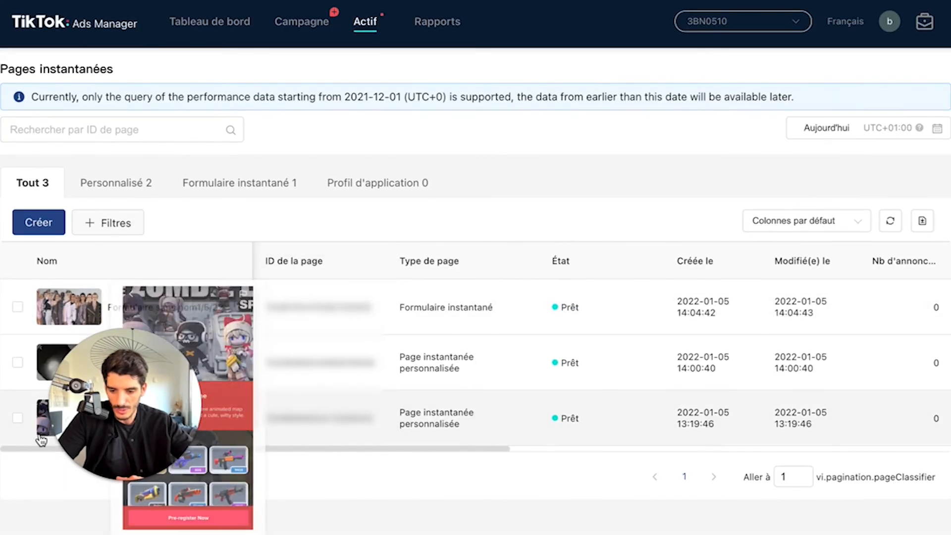
{"action": "mouse_move", "coordinate": [54, 306]}
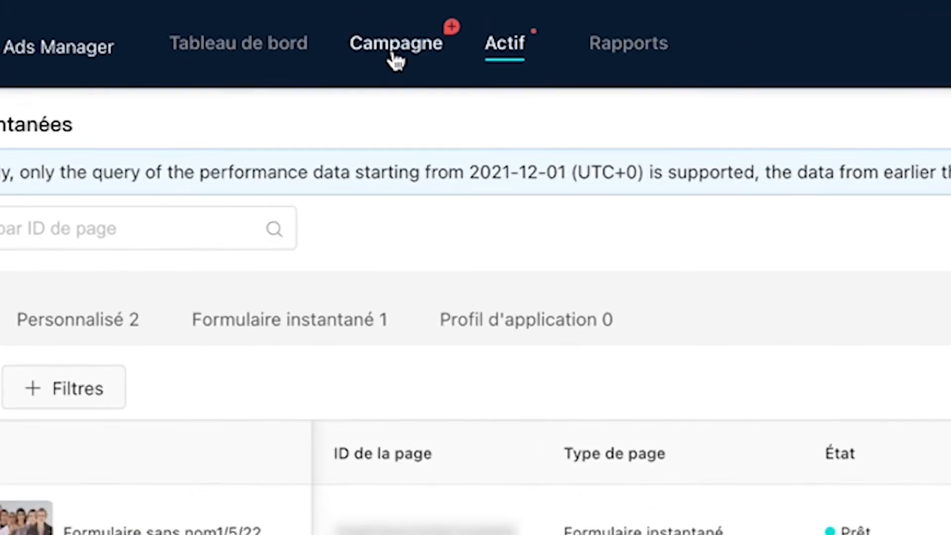
Step: Start a new campaign in custom mode with the Trafic objective and continue to its settings
{"action": "left_click", "coordinate": [302, 28]}
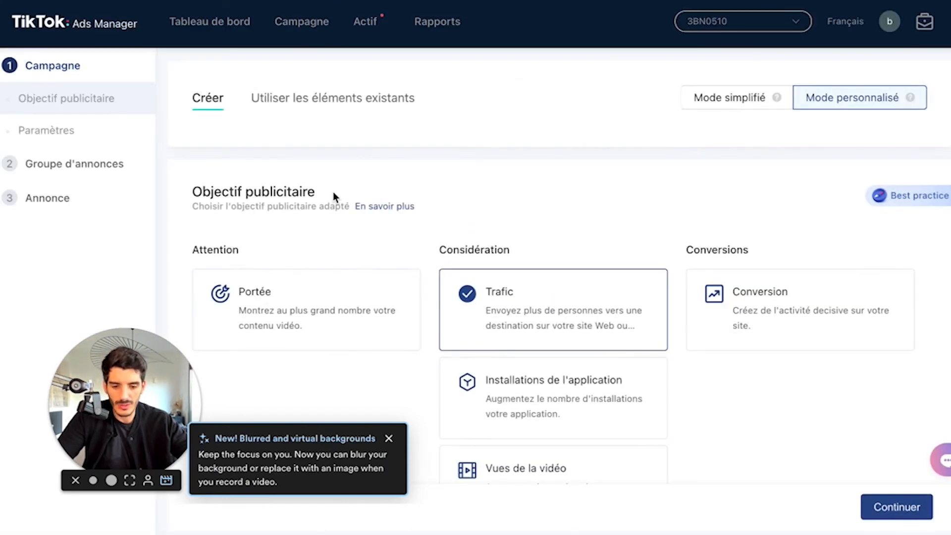
{"action": "scroll", "coordinate": [655, 291], "scroll_direction": "down", "scroll_amount": 8}
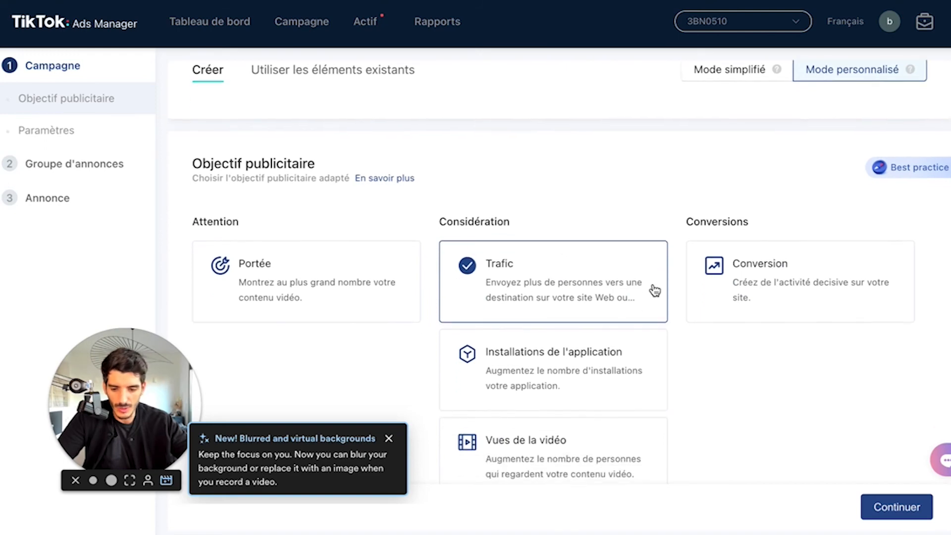
{"action": "left_click", "coordinate": [887, 504]}
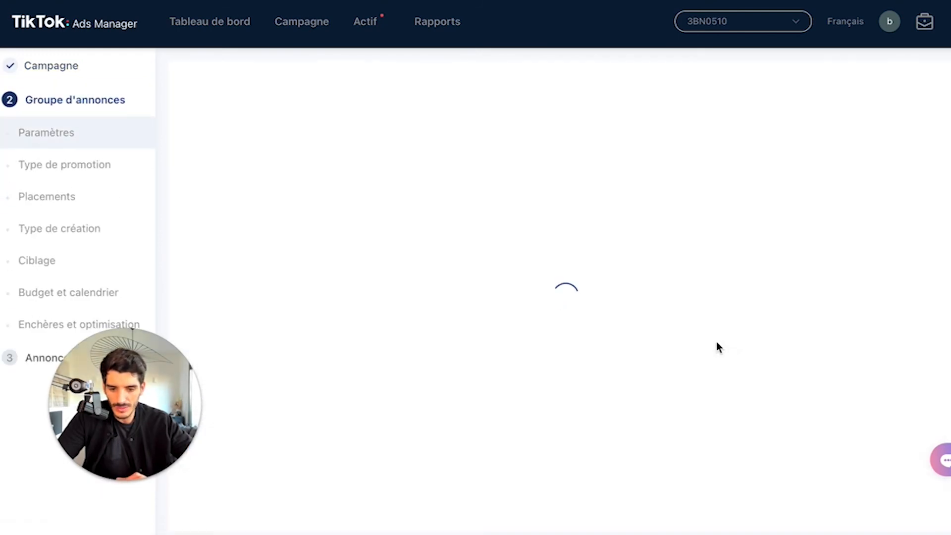
Step: Set the ad group's daily budget to 20 EUR, keep automatic placement, and continue to the ad
{"action": "scroll", "coordinate": [717, 347], "scroll_direction": "down", "scroll_amount": 8}
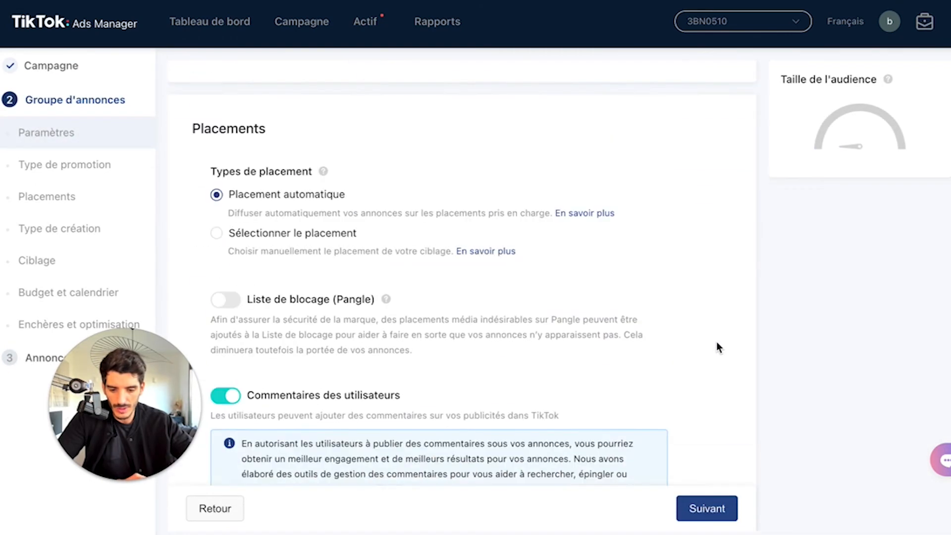
{"action": "scroll", "coordinate": [628, 327], "scroll_direction": "down", "scroll_amount": 5}
{"action": "left_click", "coordinate": [706, 508]}
{"action": "left_click", "coordinate": [404, 96]}
{"action": "type", "text": "20"}
{"action": "left_click", "coordinate": [720, 515]}
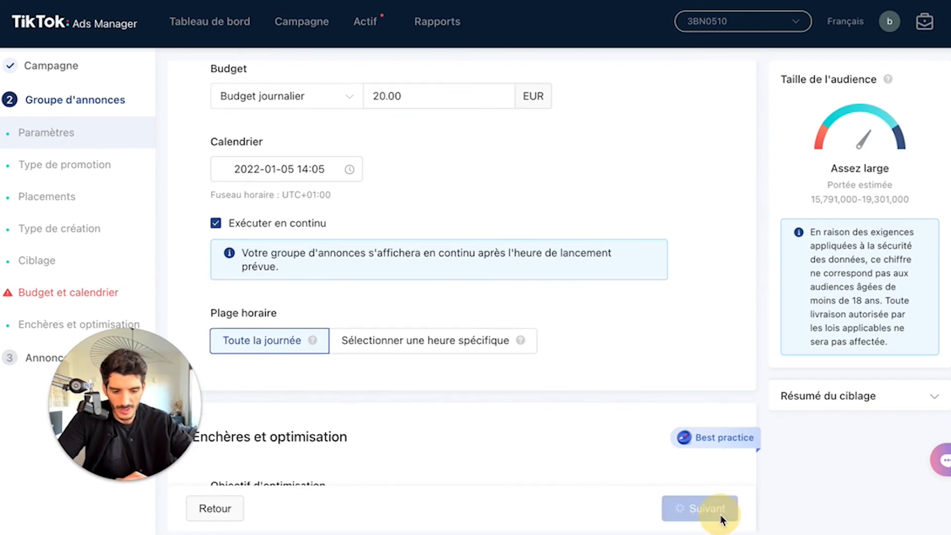
{"action": "scroll", "coordinate": [423, 292], "scroll_direction": "down", "scroll_amount": 5}
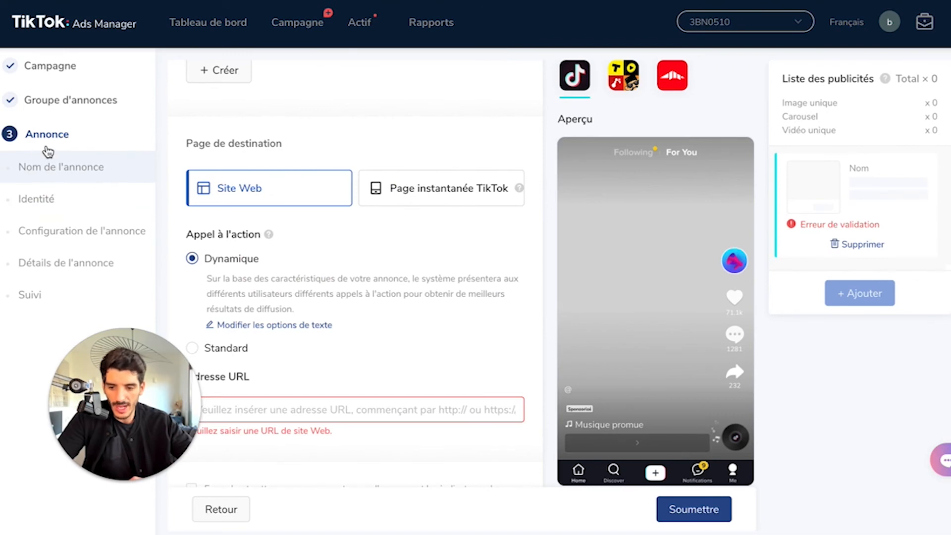
{"action": "scroll", "coordinate": [225, 269], "scroll_direction": "down", "scroll_amount": 1}
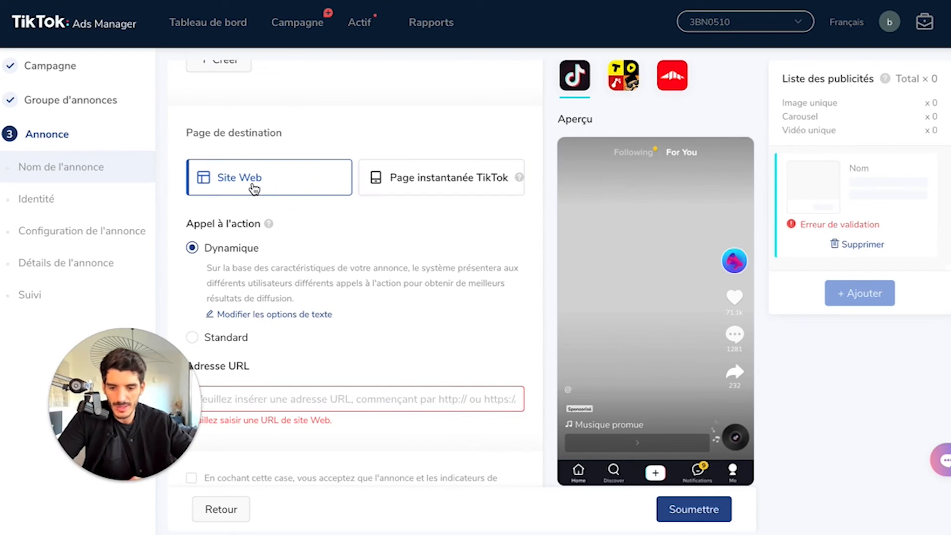
{"action": "left_click", "coordinate": [299, 399]}
{"action": "type", "text": "https://socialdesk.fr/"}
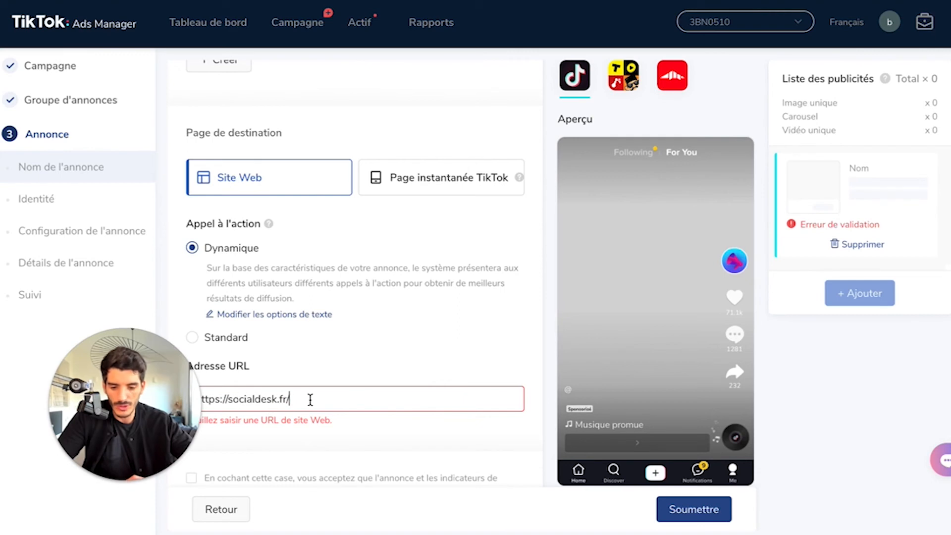
Step: Set the ad's destination to a TikTok instant page and choose TPL Shop from the library
{"action": "left_click", "coordinate": [417, 182]}
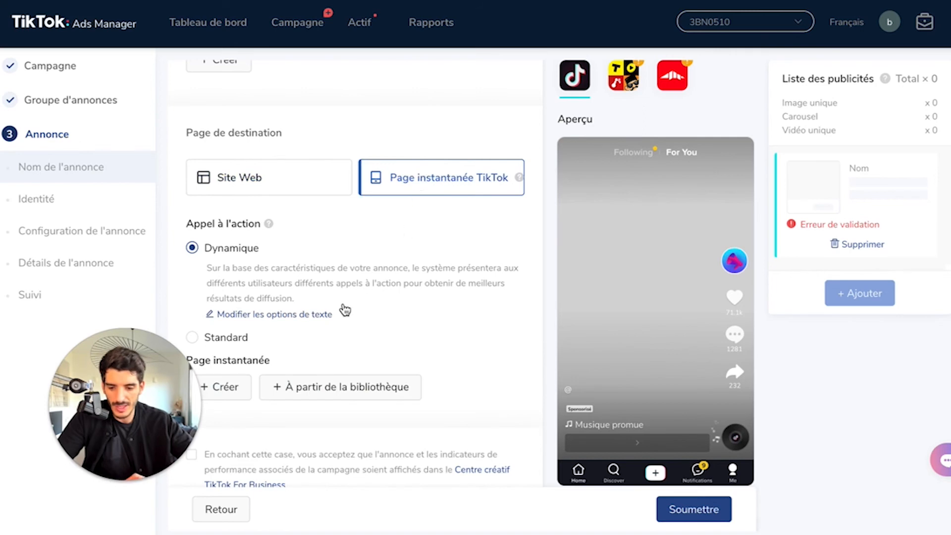
{"action": "scroll", "coordinate": [377, 277], "scroll_direction": "down", "scroll_amount": 2}
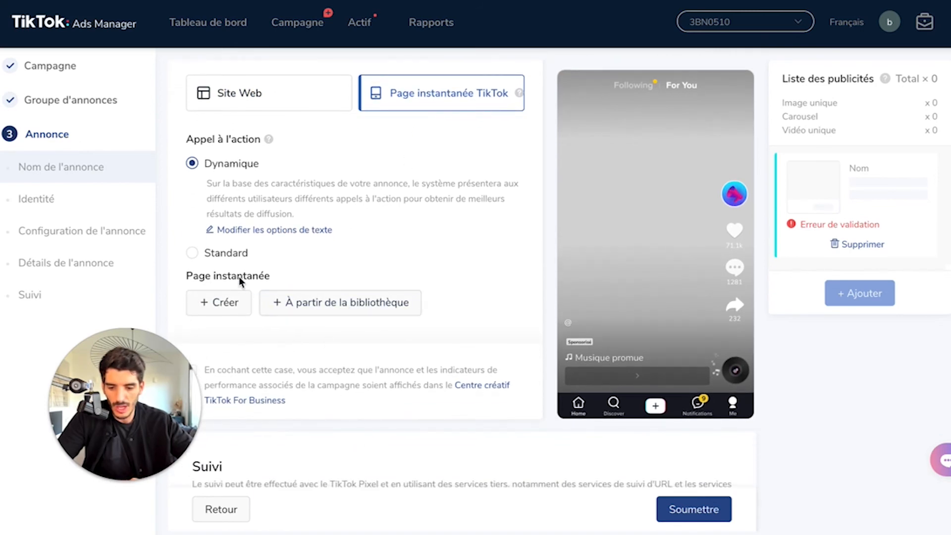
{"action": "left_click", "coordinate": [332, 308]}
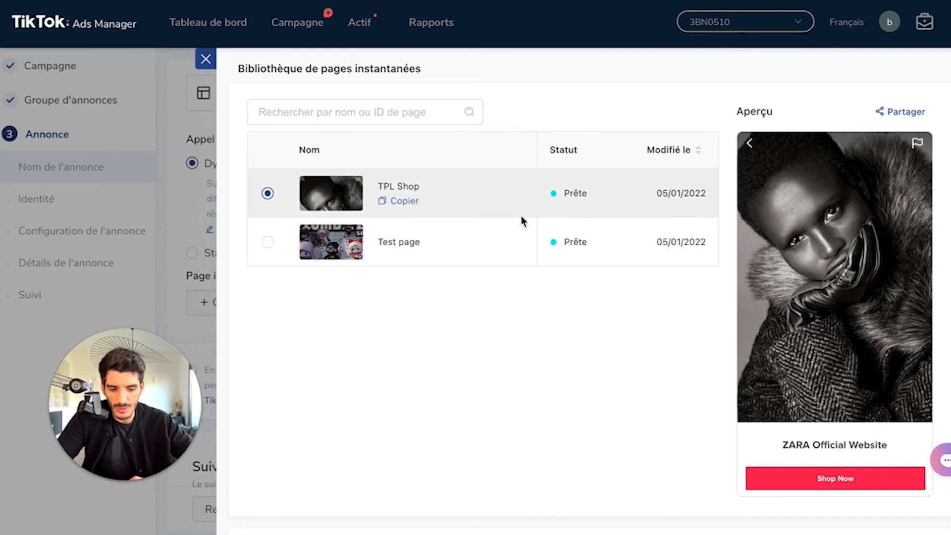
{"action": "scroll", "coordinate": [815, 340], "scroll_direction": "down", "scroll_amount": 8}
{"action": "scroll", "coordinate": [815, 341], "scroll_direction": "up", "scroll_amount": 3}
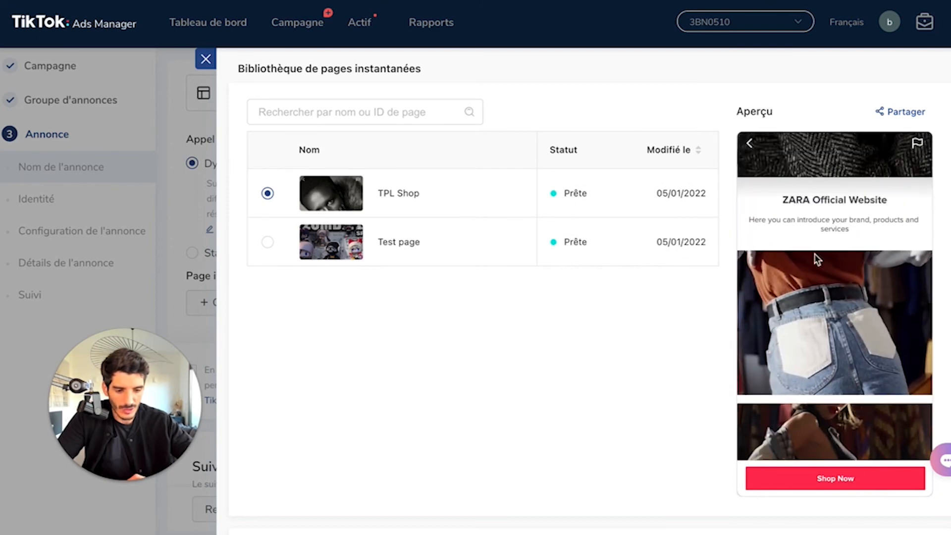
{"action": "scroll", "coordinate": [826, 477], "scroll_direction": "down", "scroll_amount": 2}
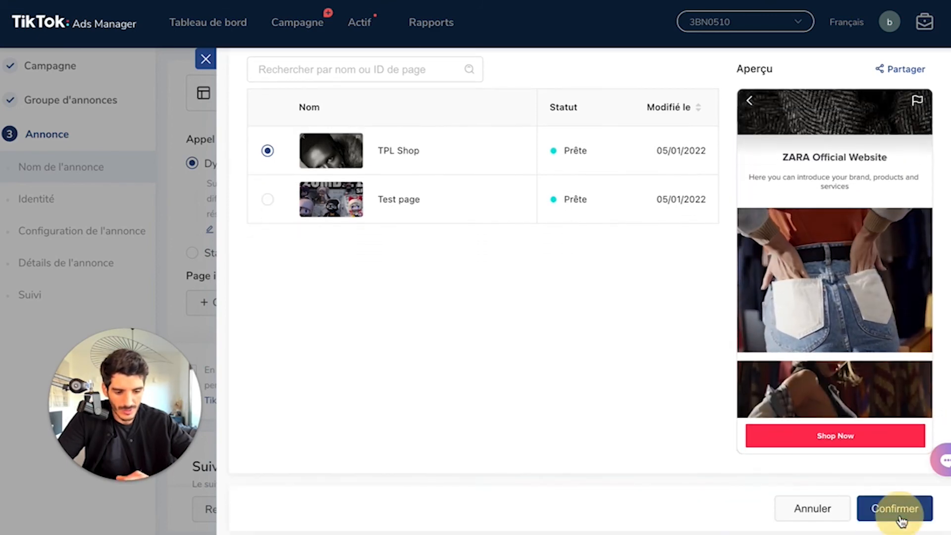
{"action": "left_click", "coordinate": [898, 510]}
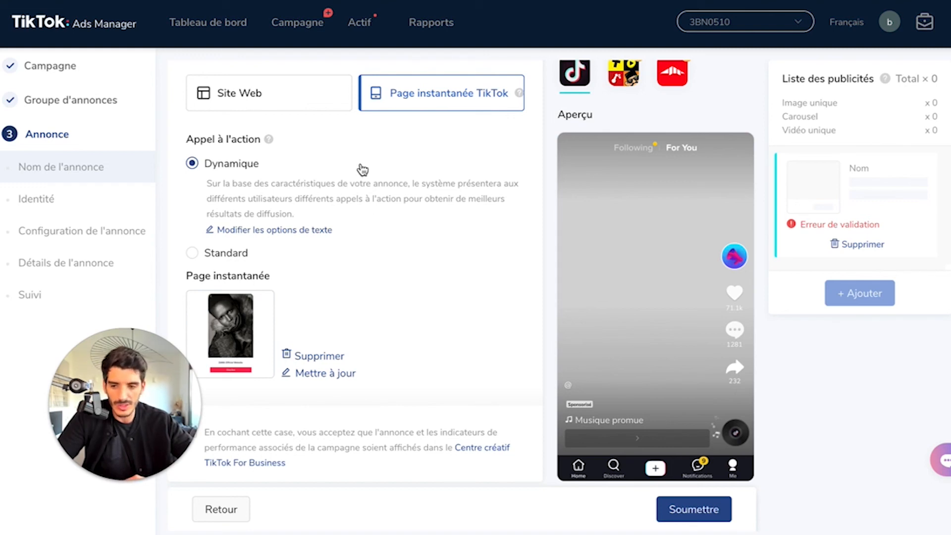
Step: Go back to the instant pages list and examine its performance columns, from total cost and CPM through to CPA
{"action": "mouse_move", "coordinate": [362, 28]}
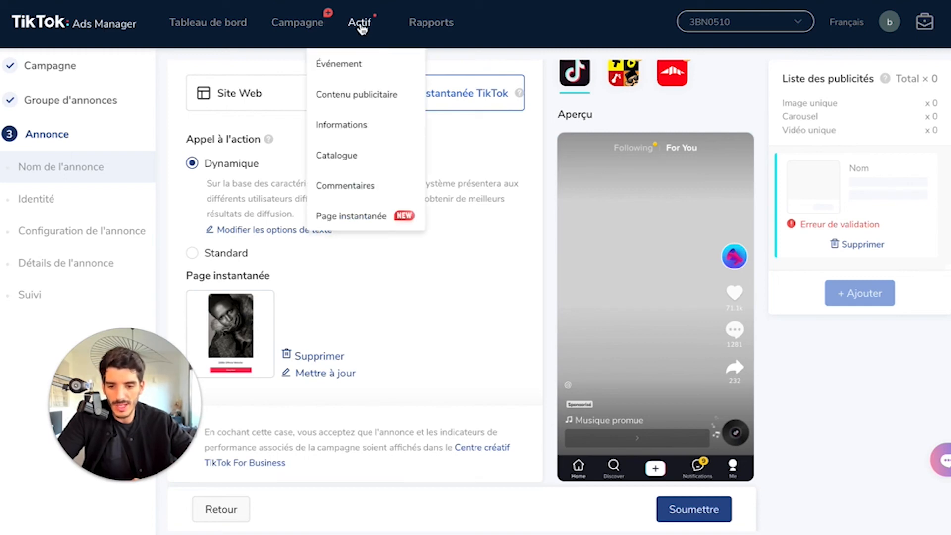
{"action": "left_click", "coordinate": [370, 214]}
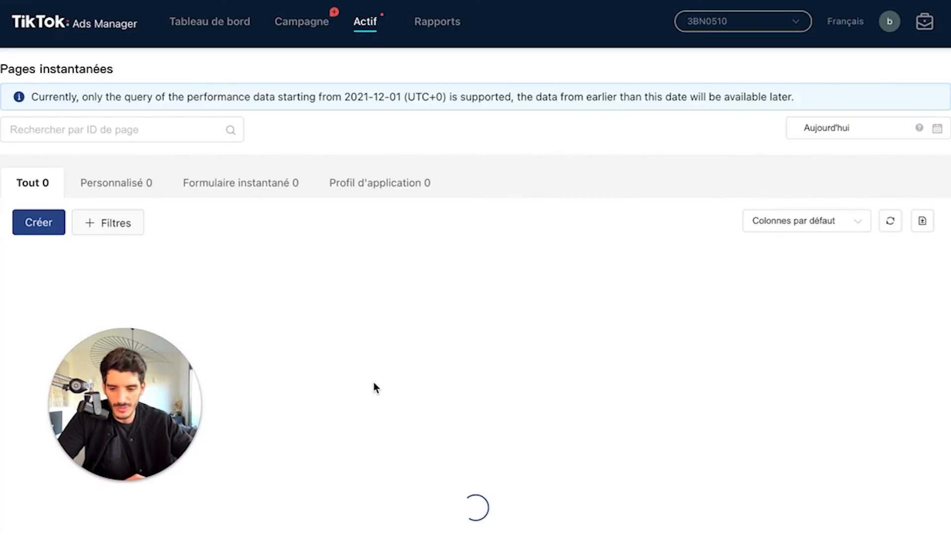
{"action": "scroll", "coordinate": [527, 359], "scroll_direction": "right", "scroll_amount": 5}
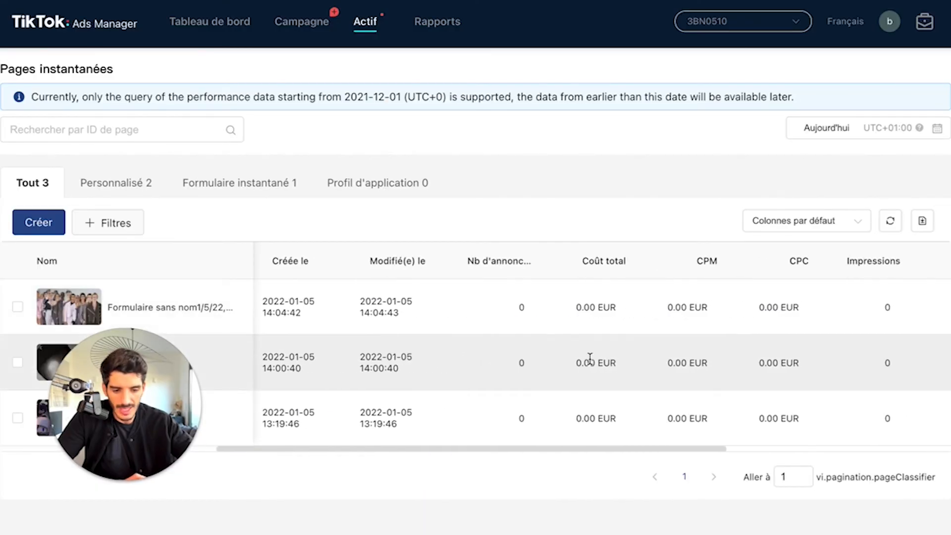
{"action": "scroll", "coordinate": [590, 357], "scroll_direction": "right", "scroll_amount": 2}
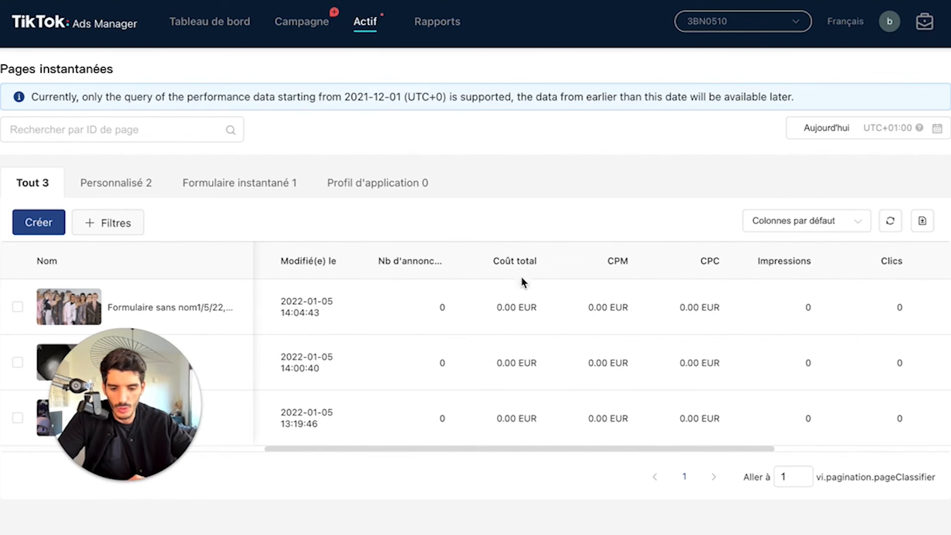
{"action": "scroll", "coordinate": [513, 307], "scroll_direction": "right", "scroll_amount": 1}
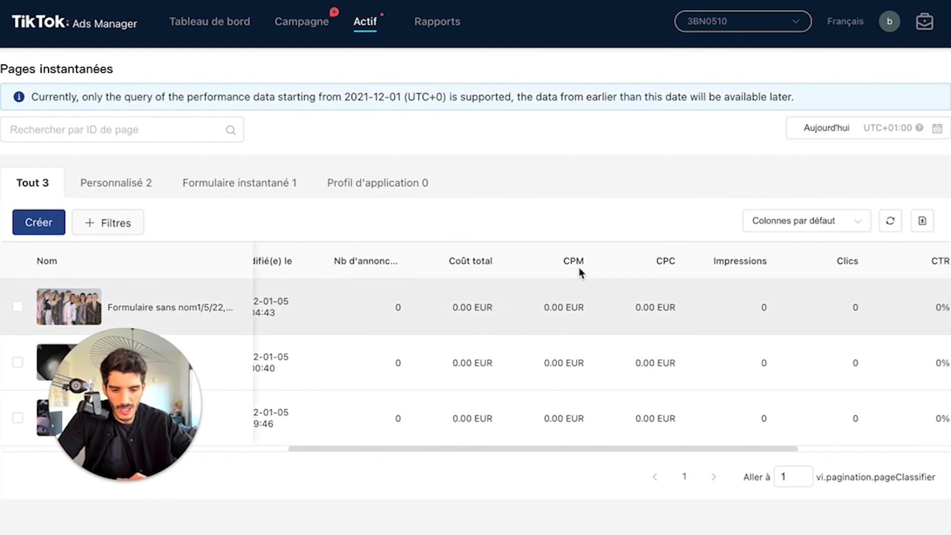
{"action": "scroll", "coordinate": [582, 322], "scroll_direction": "right", "scroll_amount": 3}
{"action": "scroll", "coordinate": [583, 322], "scroll_direction": "right", "scroll_amount": 3}
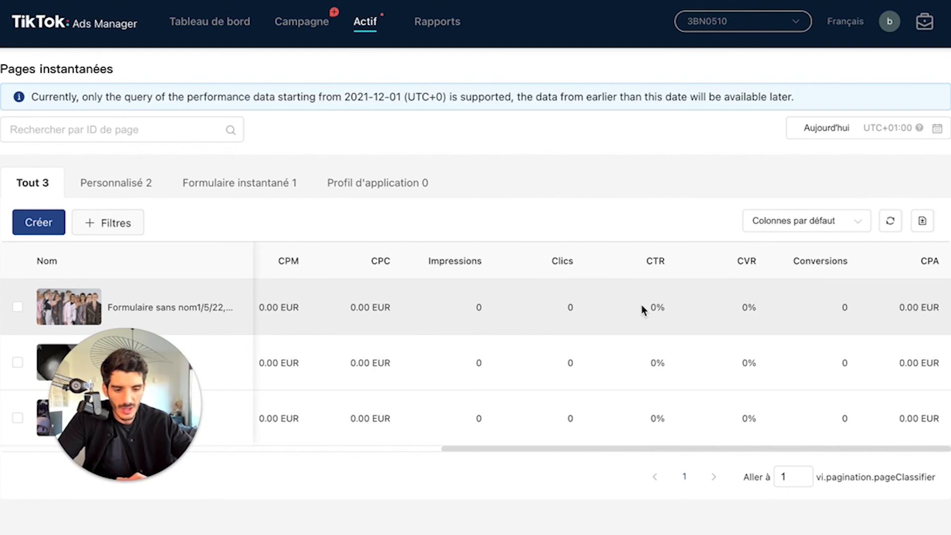